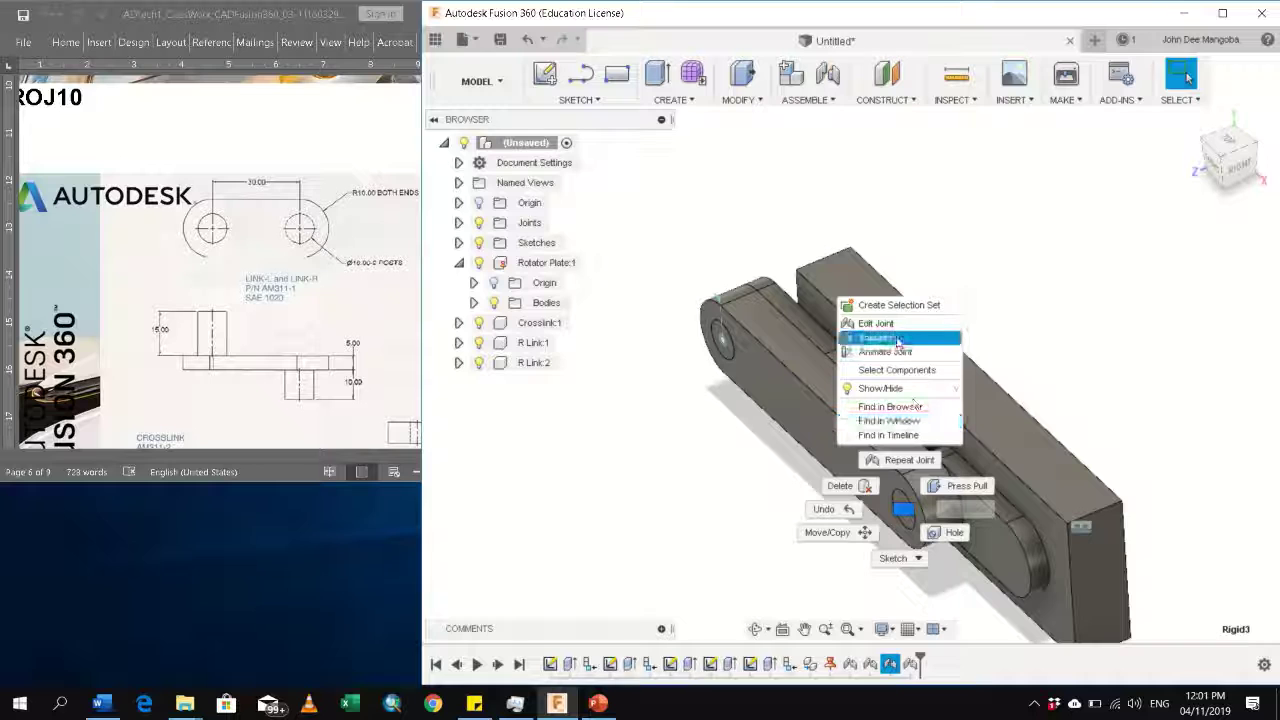
Step: Change the rigid joint at the near end of the crosslink to a Revolute joint
click(876, 323)
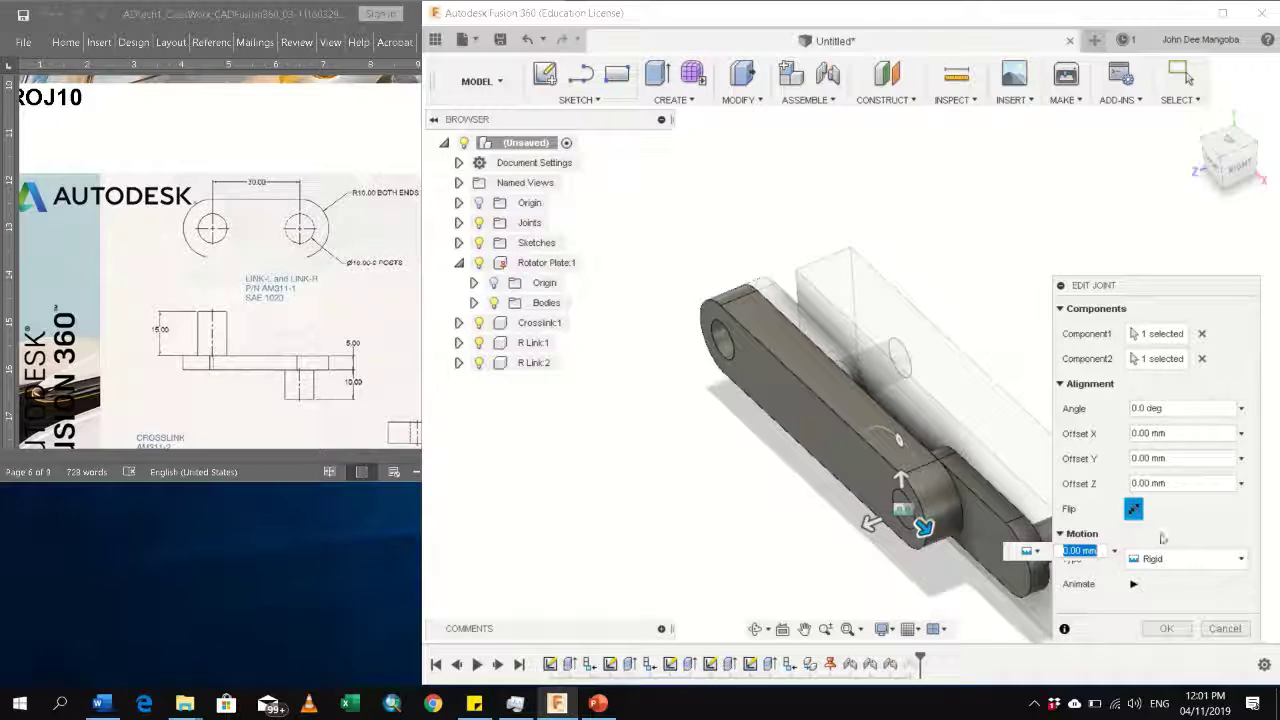
click(1180, 558)
click(1160, 433)
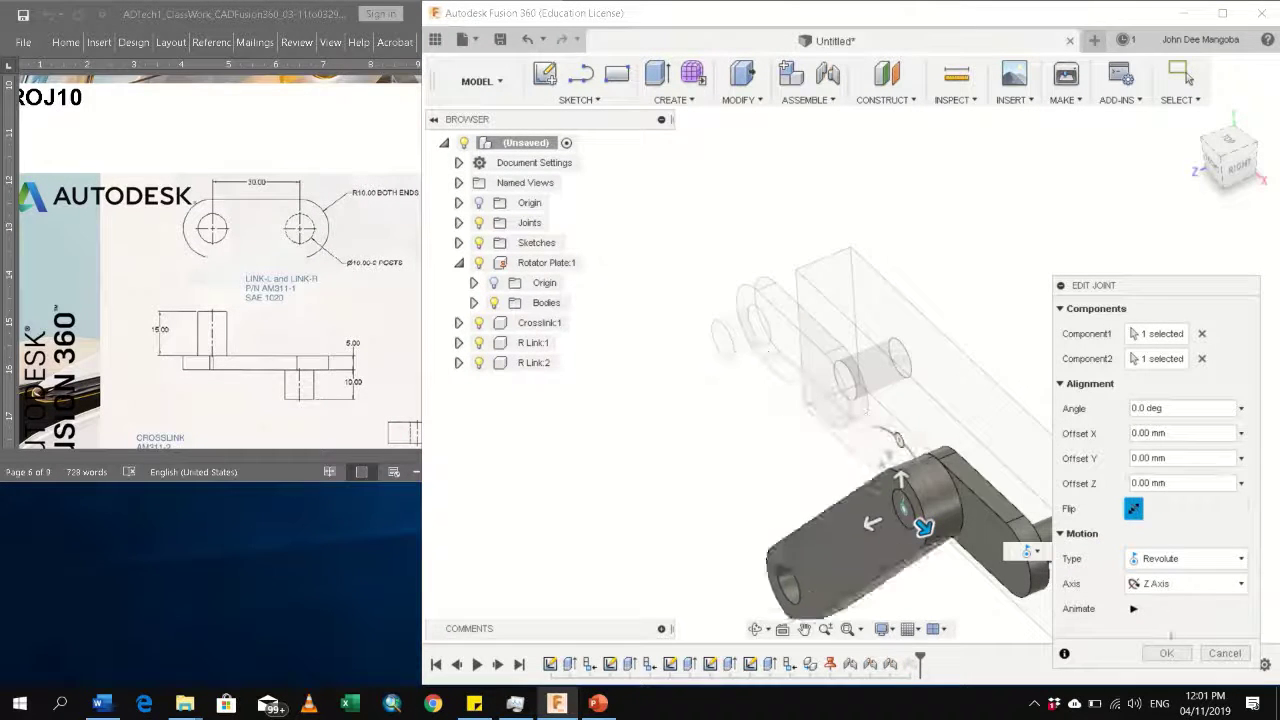
key(Return)
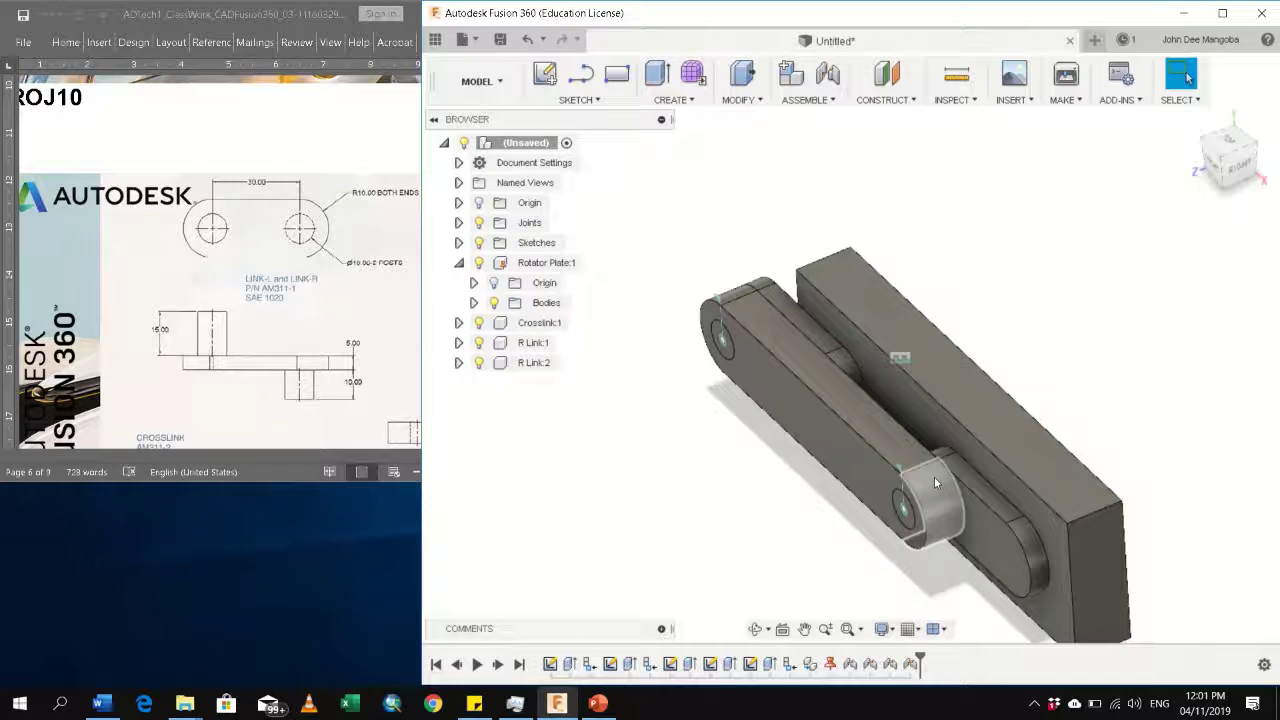
Step: Change the rigid joint between the far R Link and the rotator plate to a Revolute joint
right_click(905, 357)
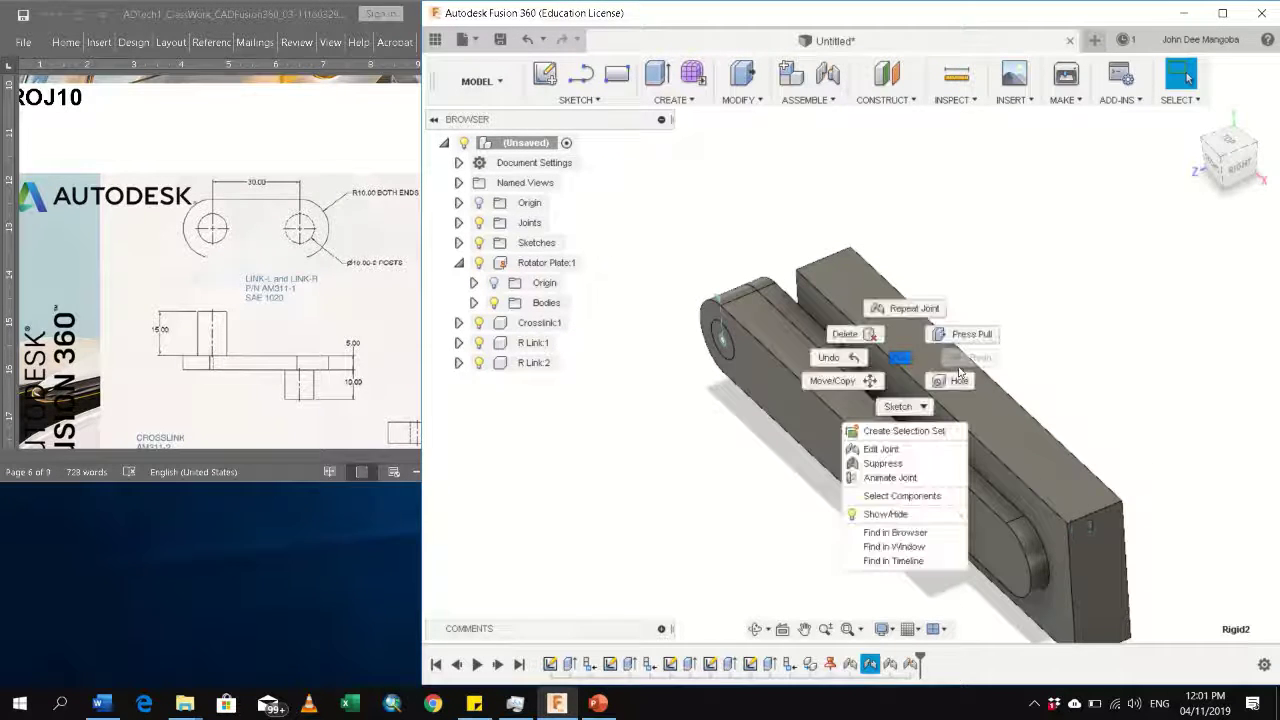
click(880, 449)
click(1153, 562)
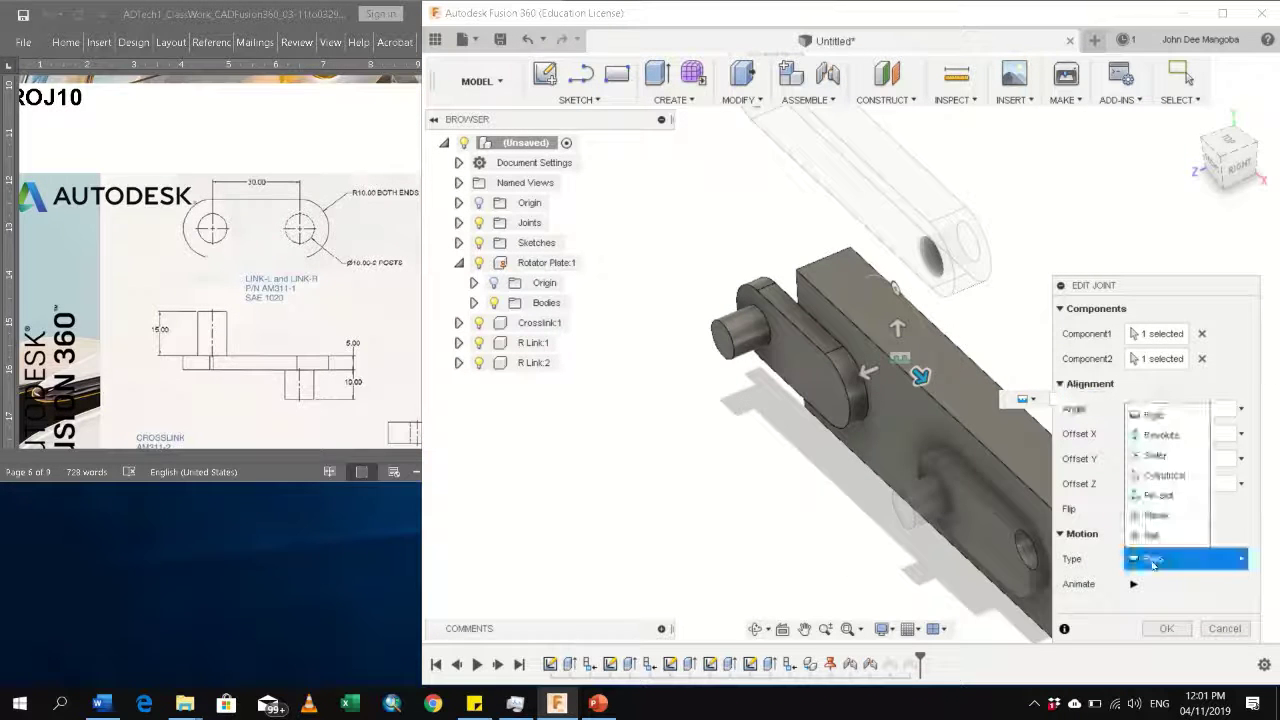
click(1160, 435)
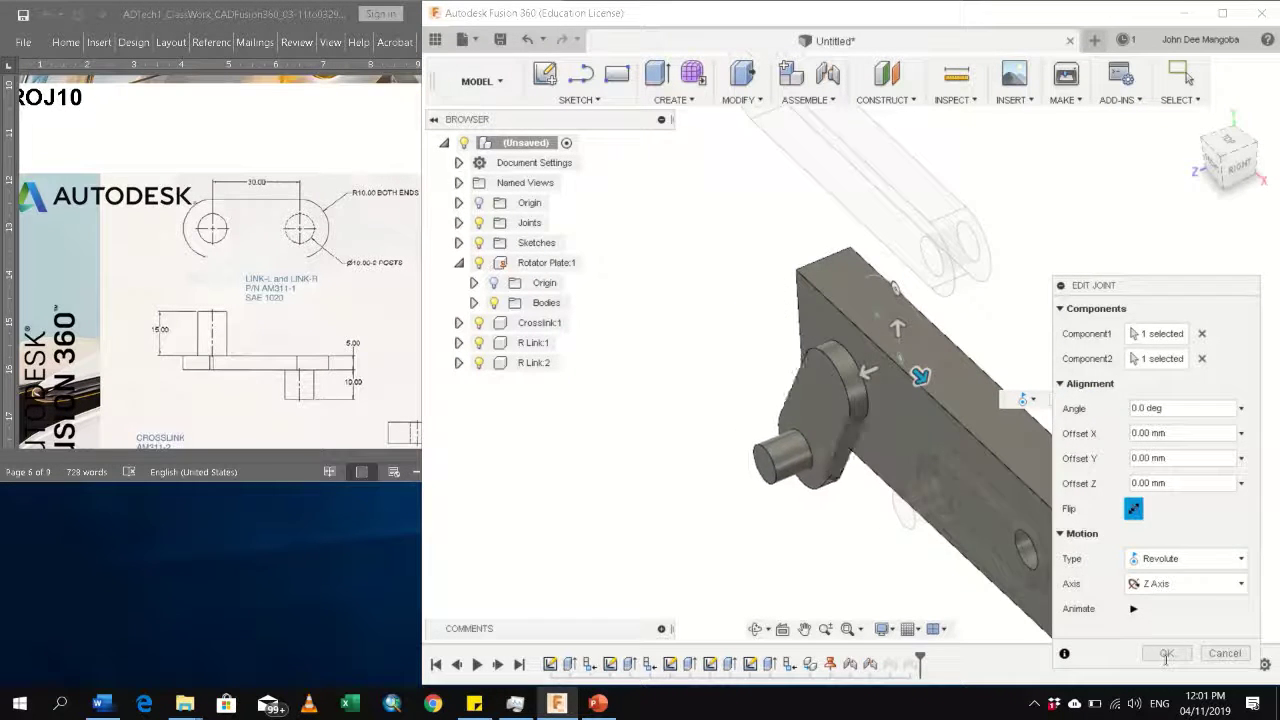
click(1166, 653)
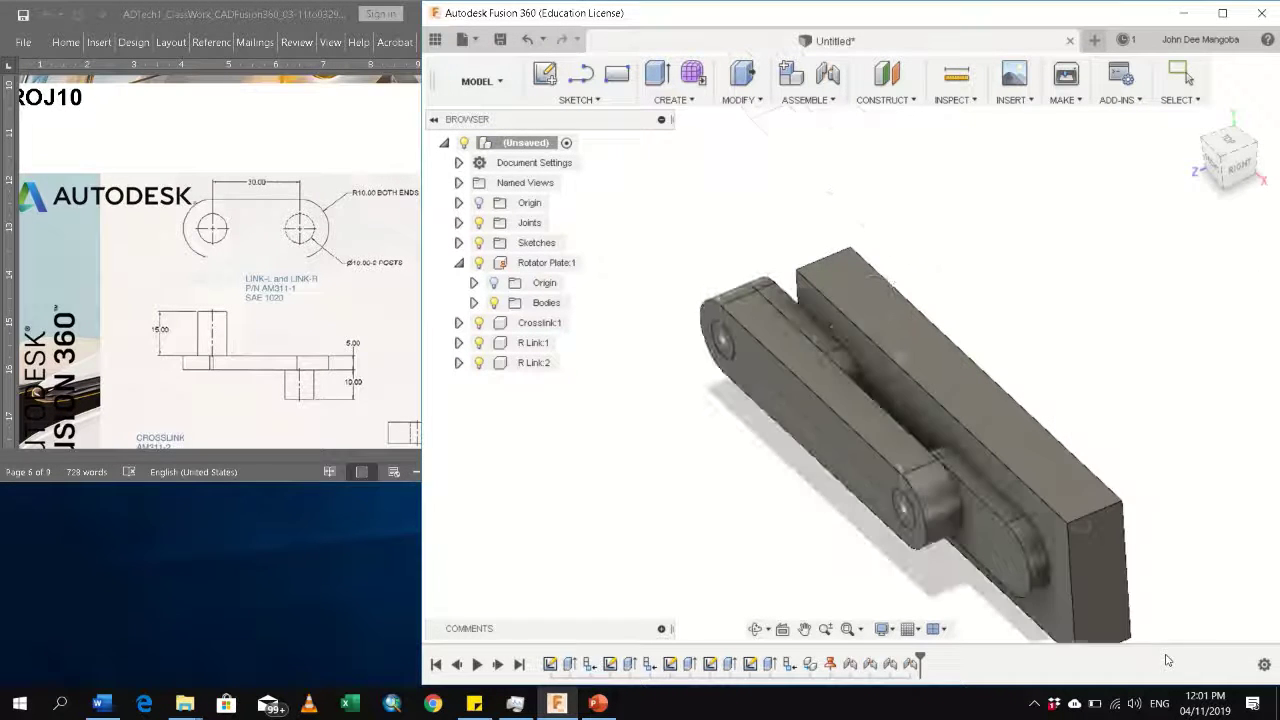
Step: Change the rigid joint between the near R Link and the rotator plate to a Revolute joint
right_click(1077, 532)
click(1050, 340)
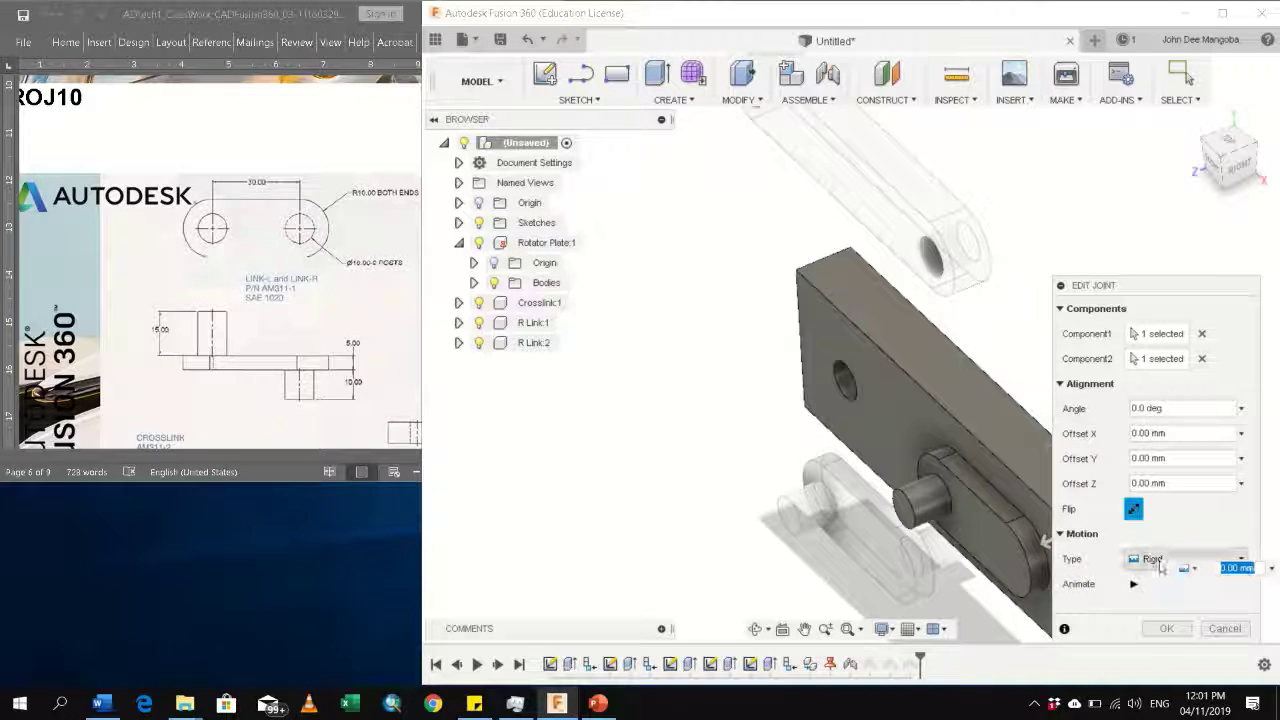
click(1185, 559)
click(1161, 435)
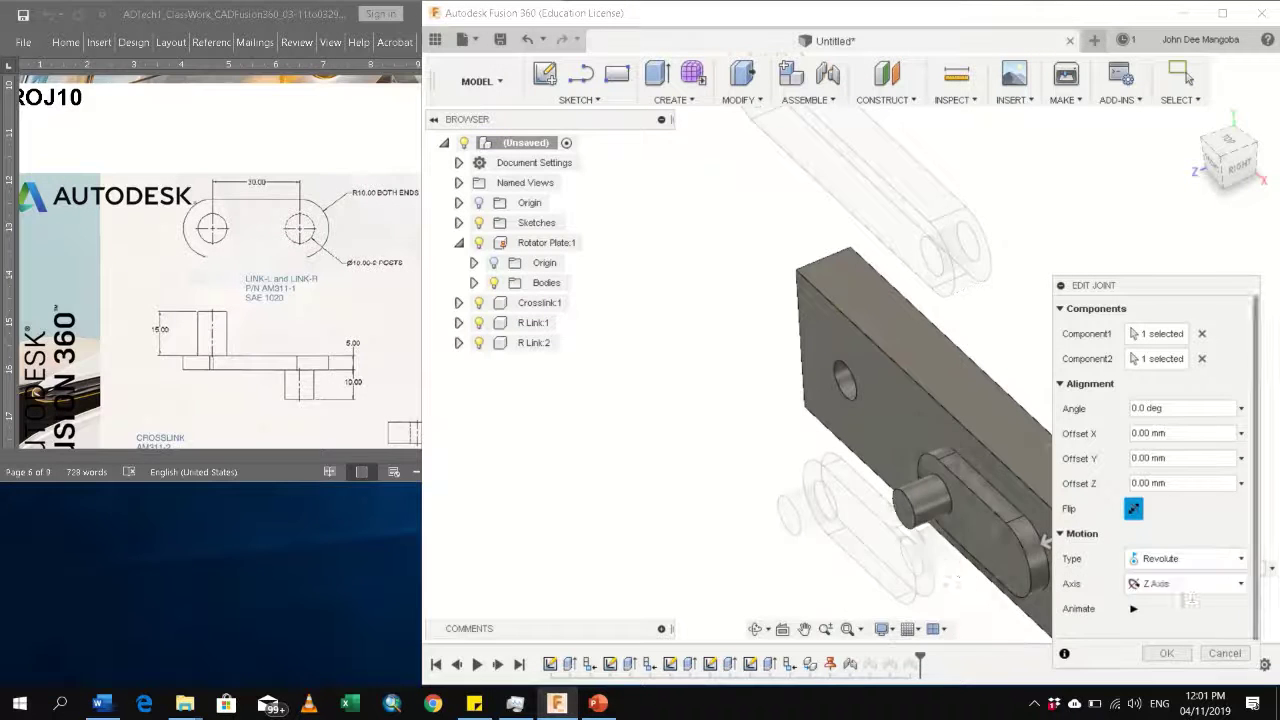
click(1166, 628)
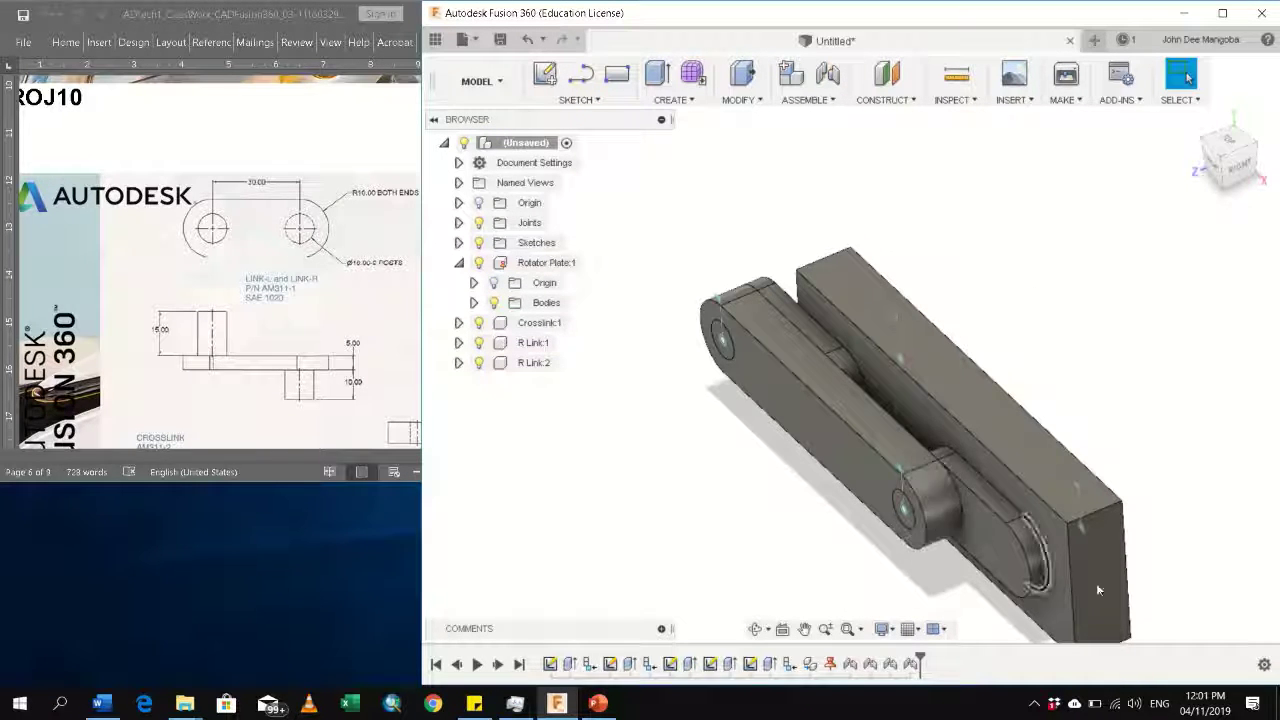
right_click(1090, 542)
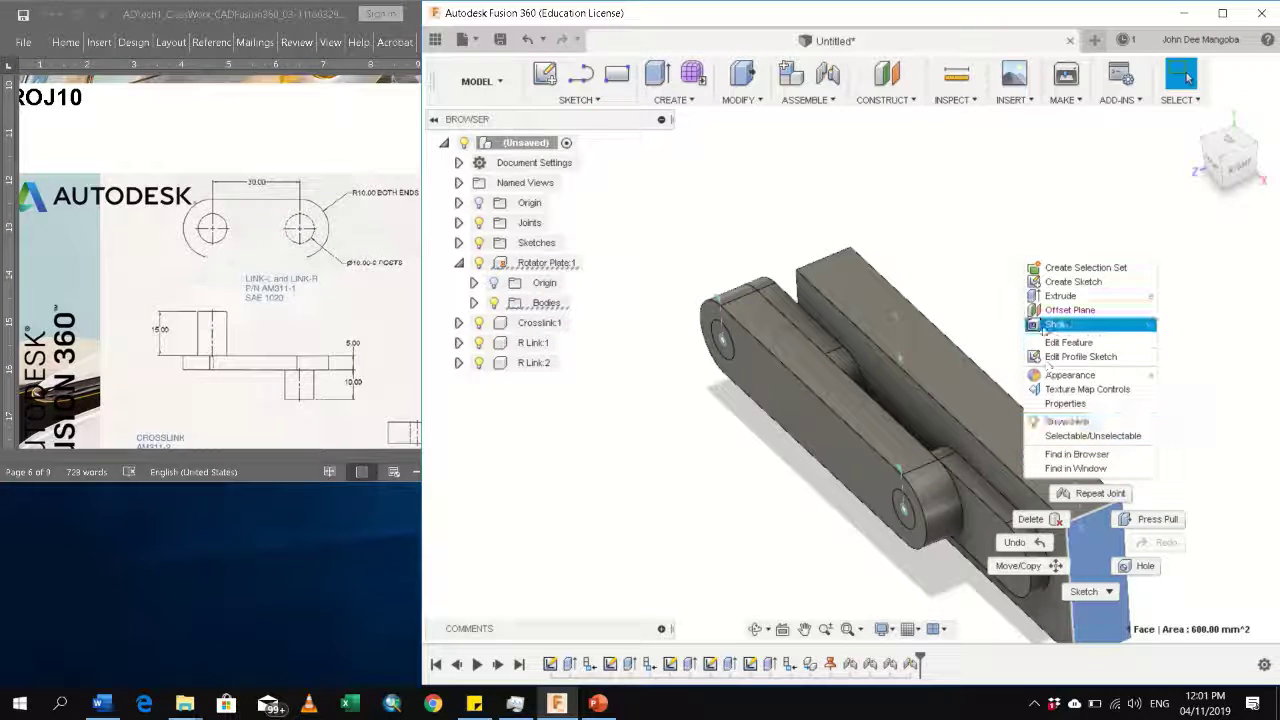
click(907, 514)
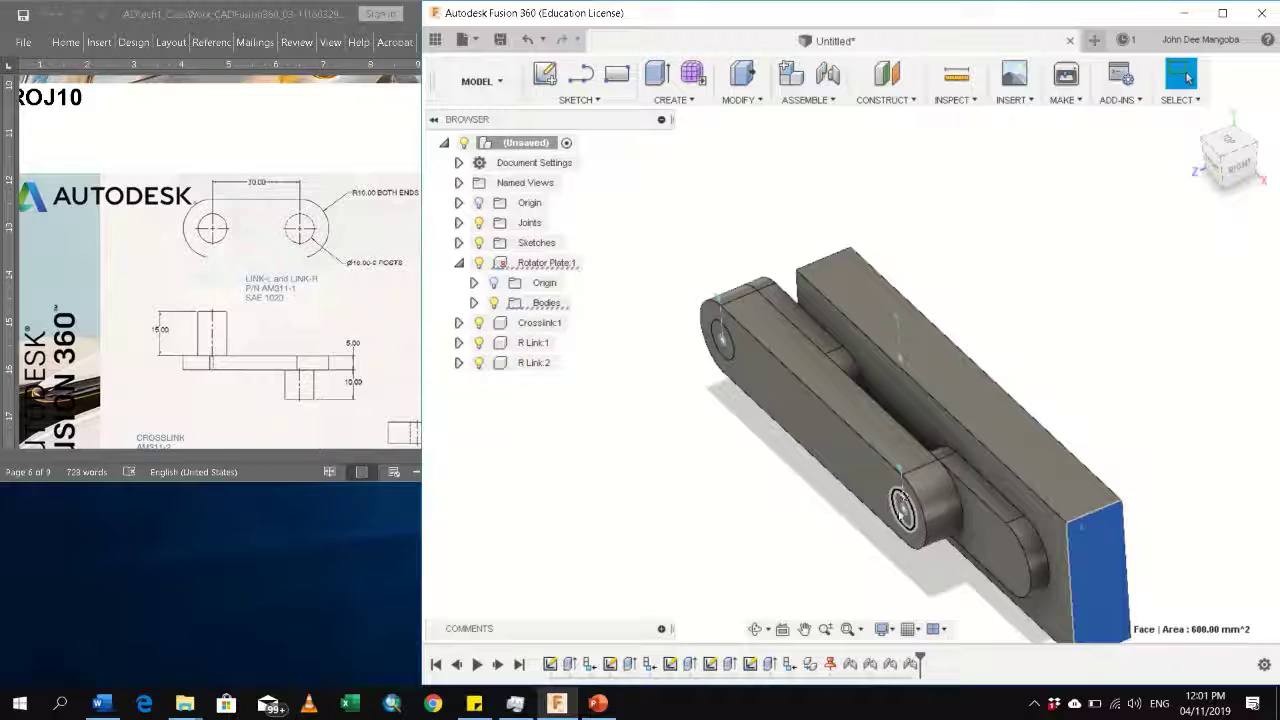
right_click(899, 490)
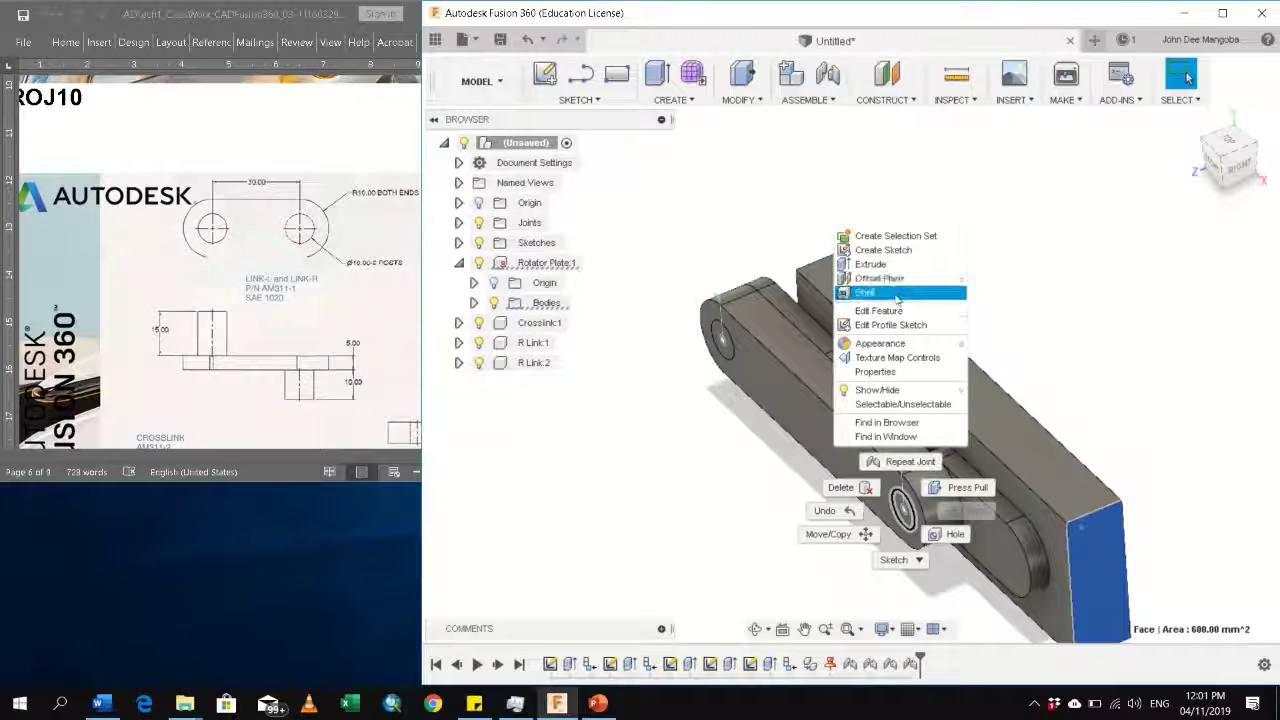
click(907, 515)
Step: Animate the whole model from the revolute joint at the near end of the crosslink, and end the animation
click(905, 515)
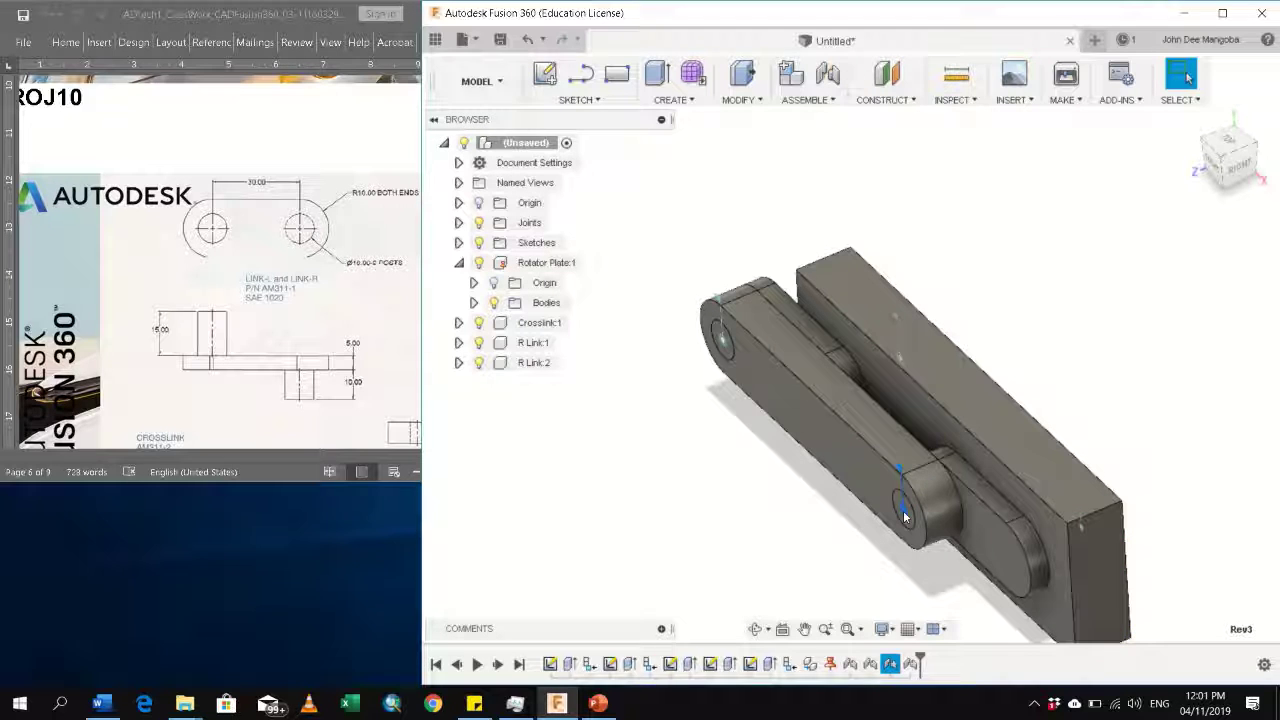
right_click(905, 515)
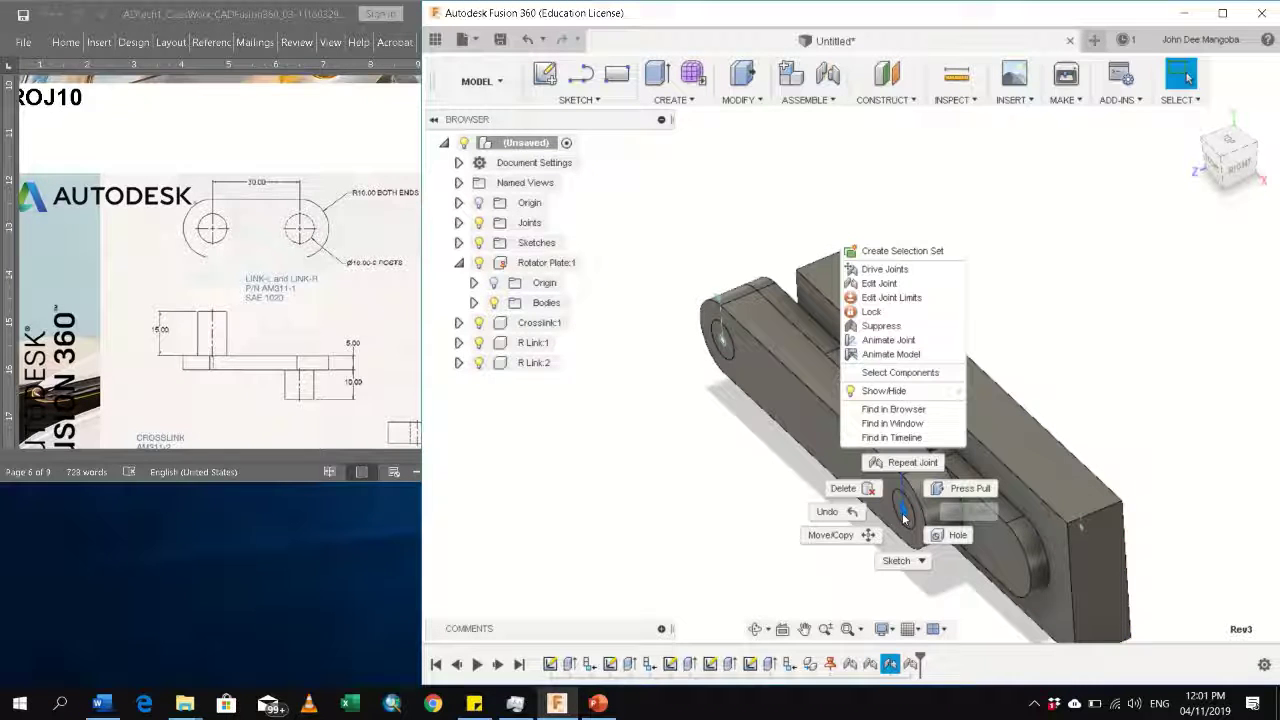
click(895, 354)
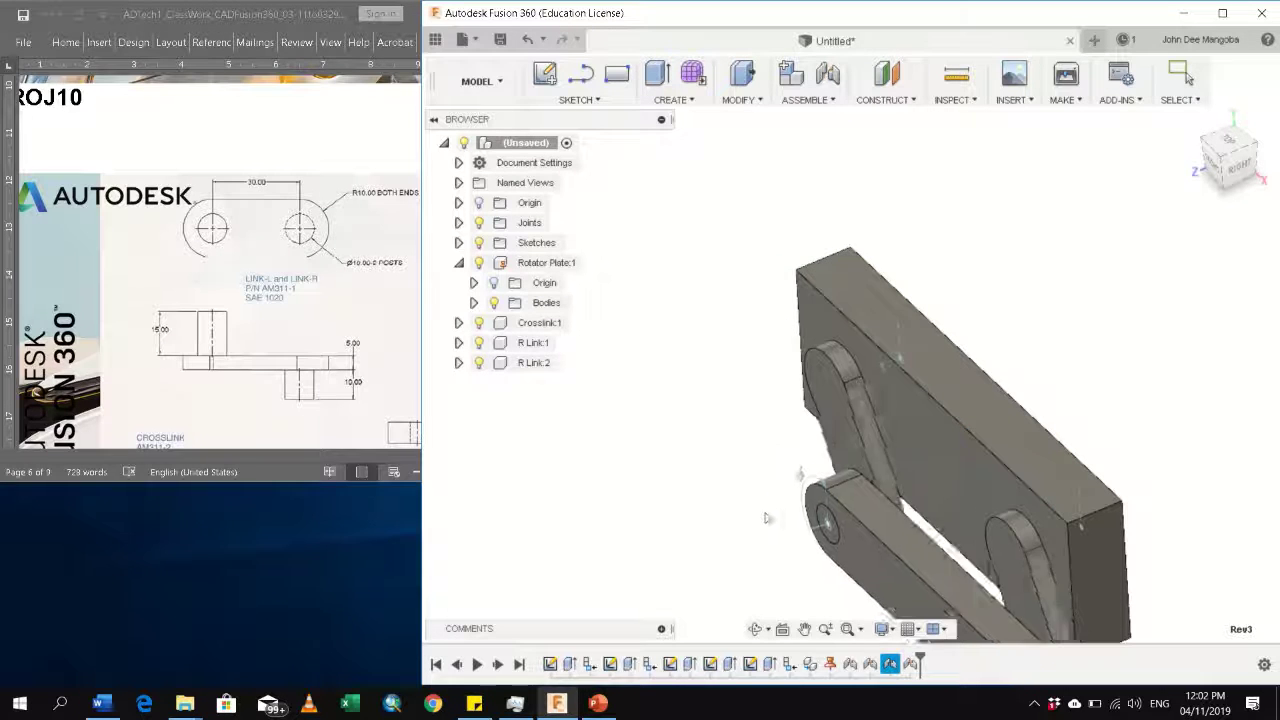
key(Escape)
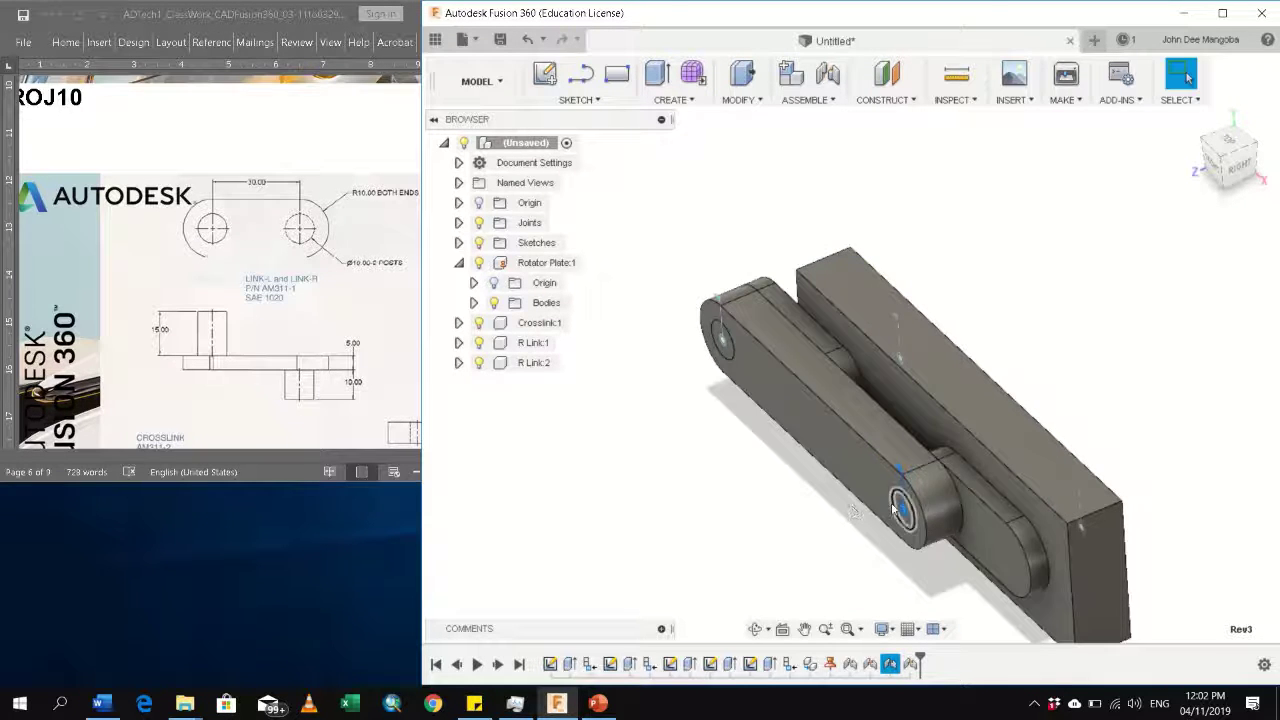
Step: Animate only the revolute joint at the near end of the crosslink, and stop the animation
right_click(903, 511)
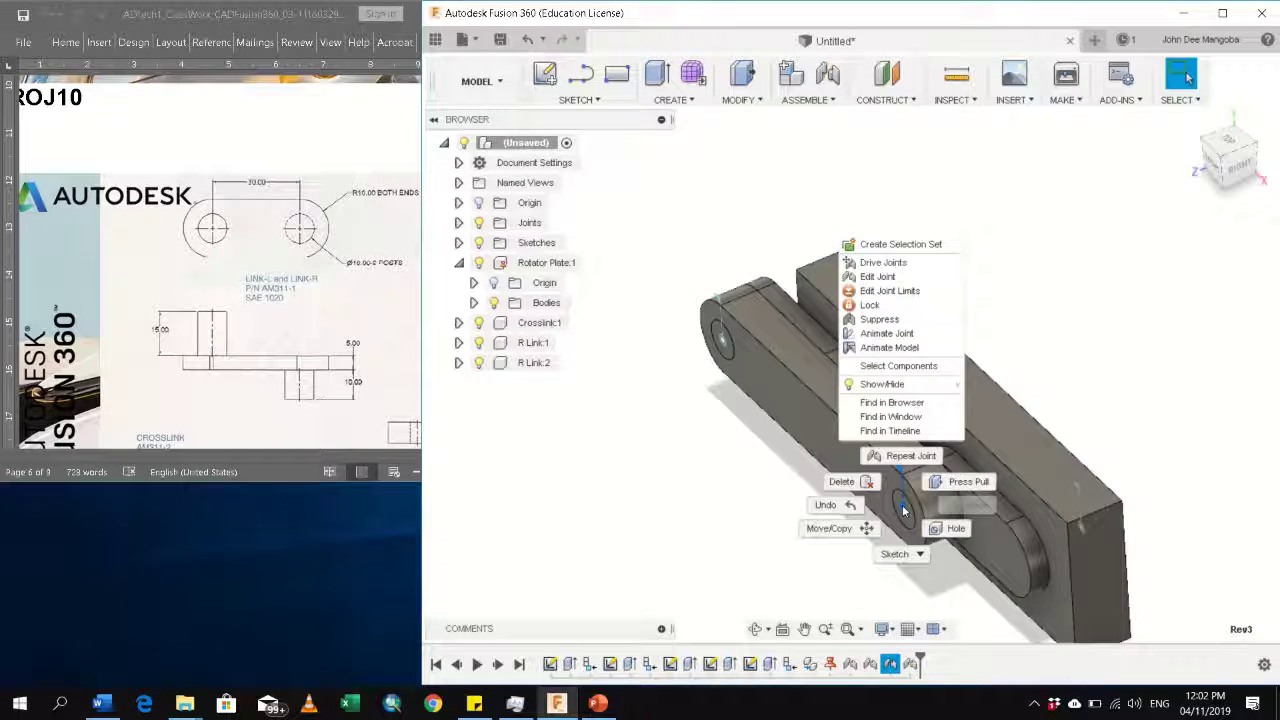
click(917, 336)
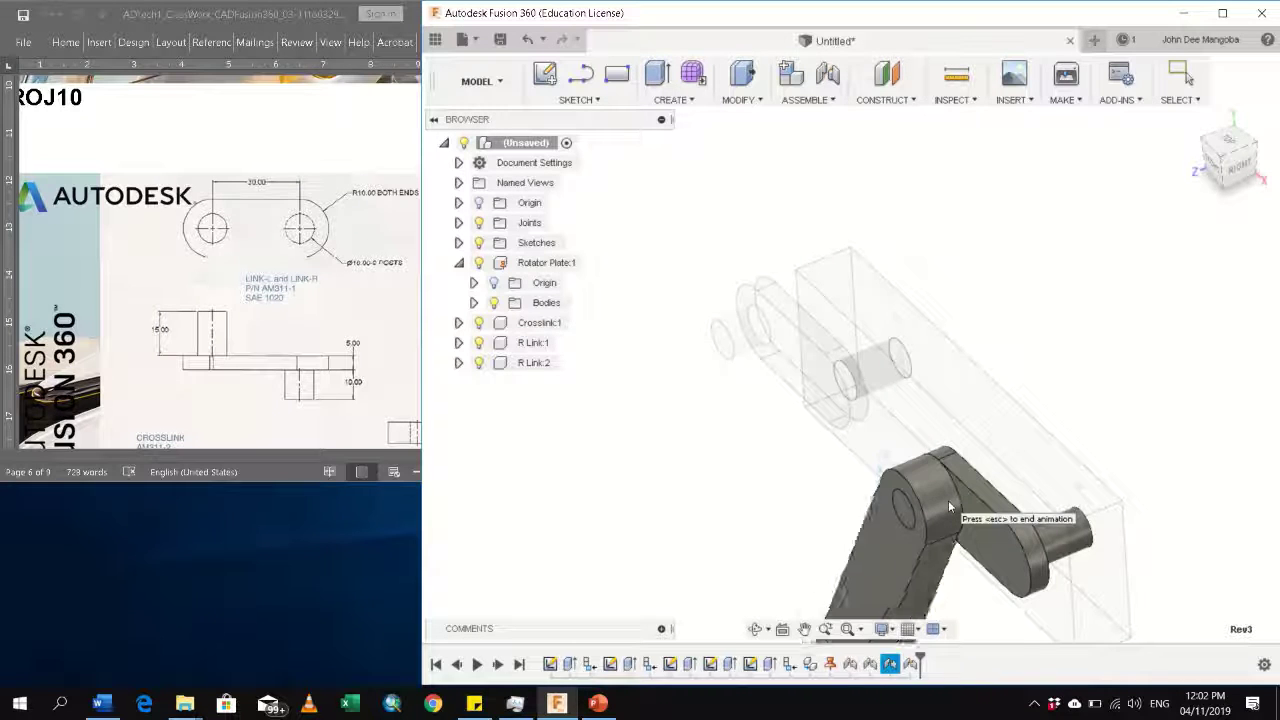
key(Escape)
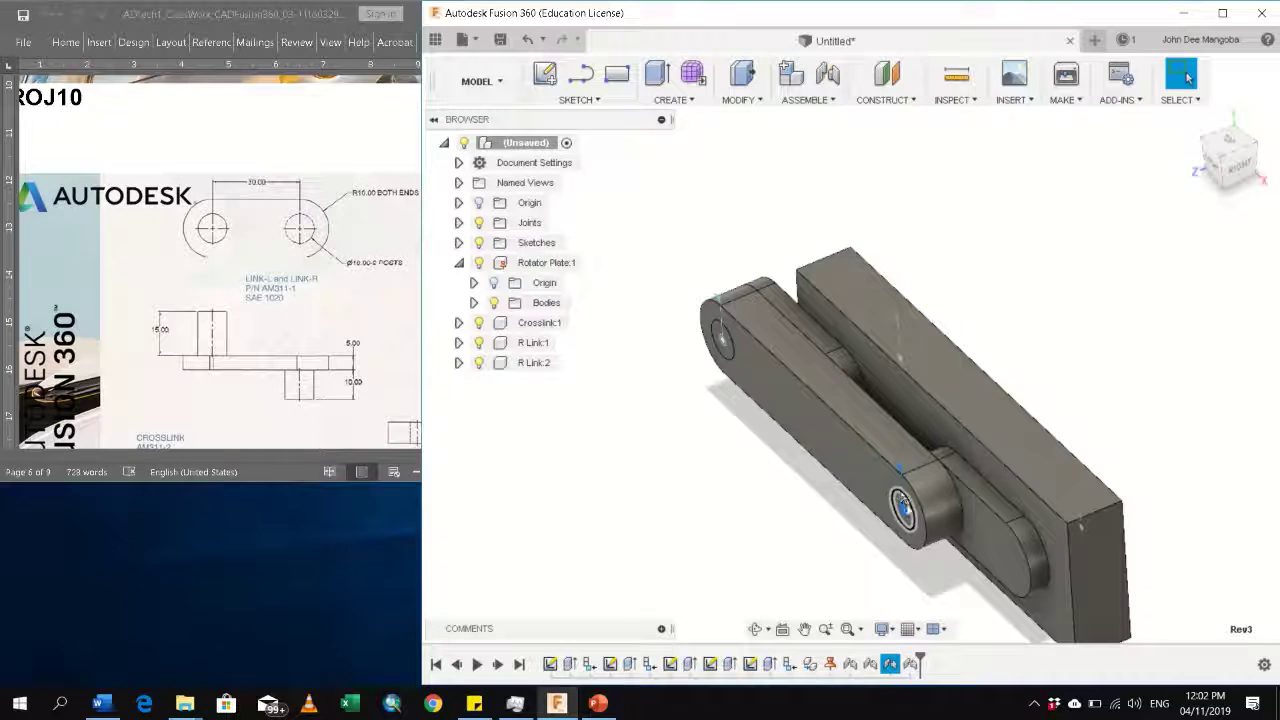
Step: Replay the full model animation from the same crosslink joint to check the linkage motion
right_click(904, 510)
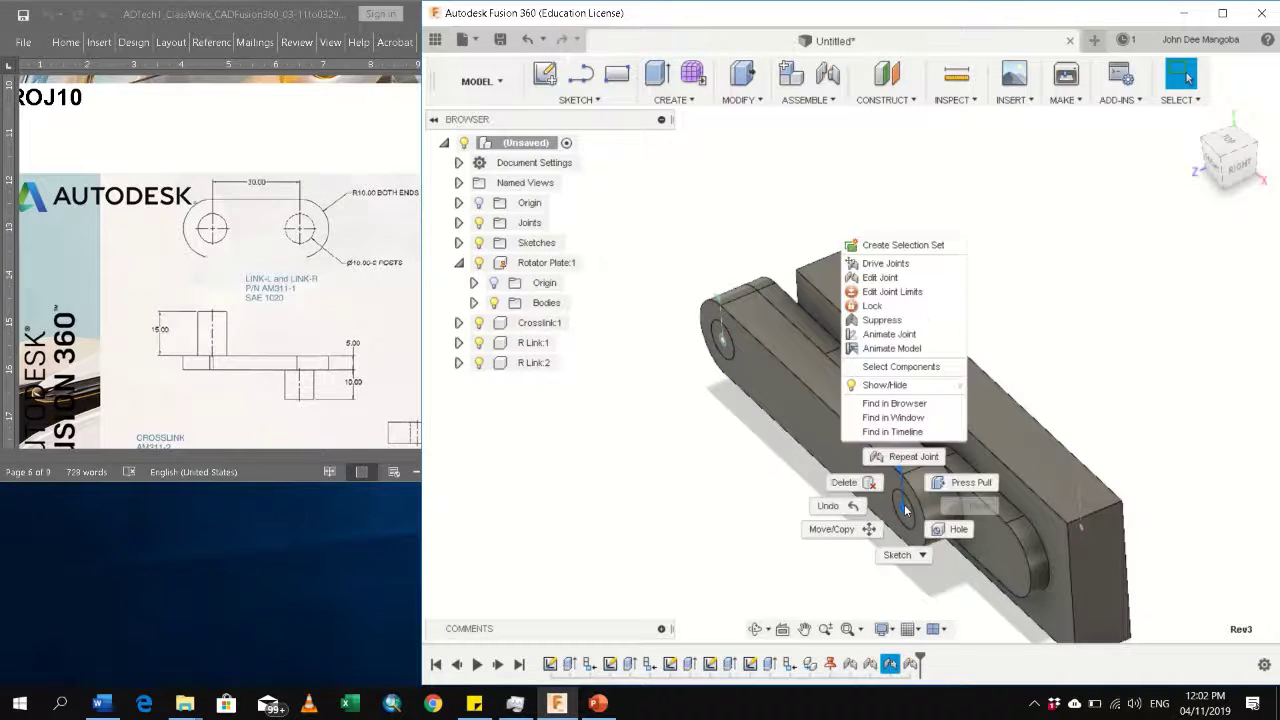
click(911, 349)
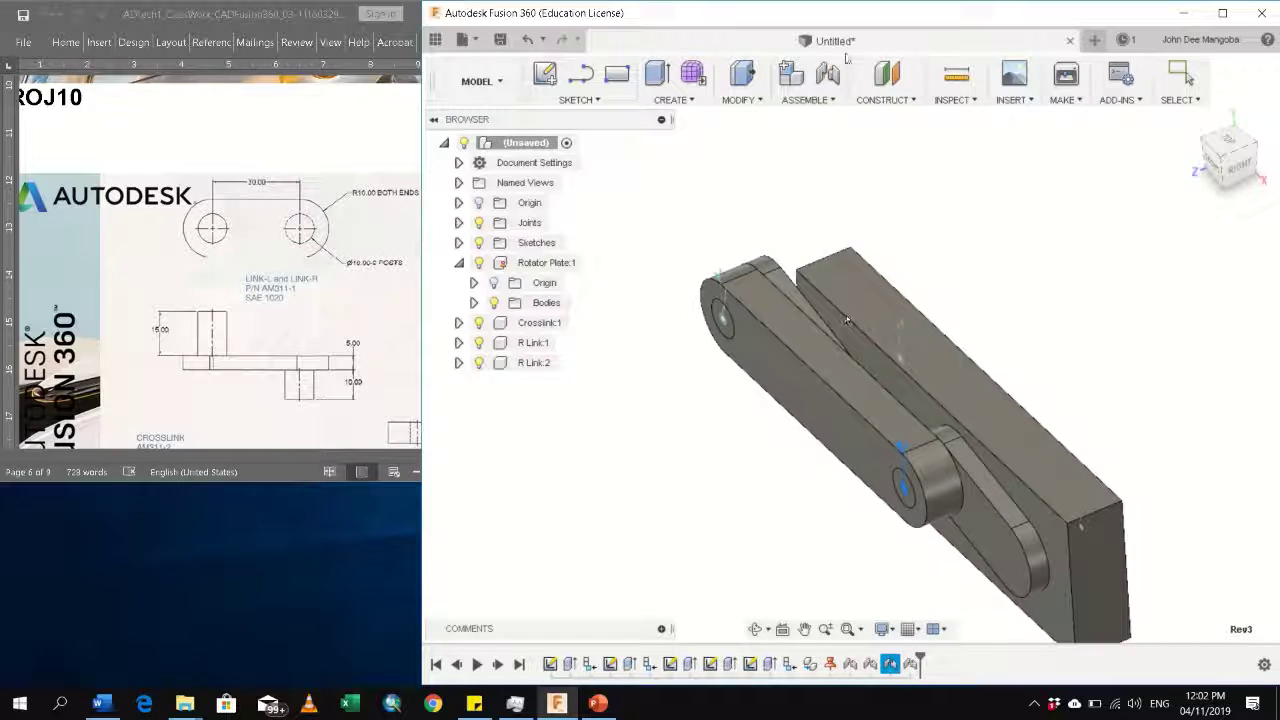
key(Escape)
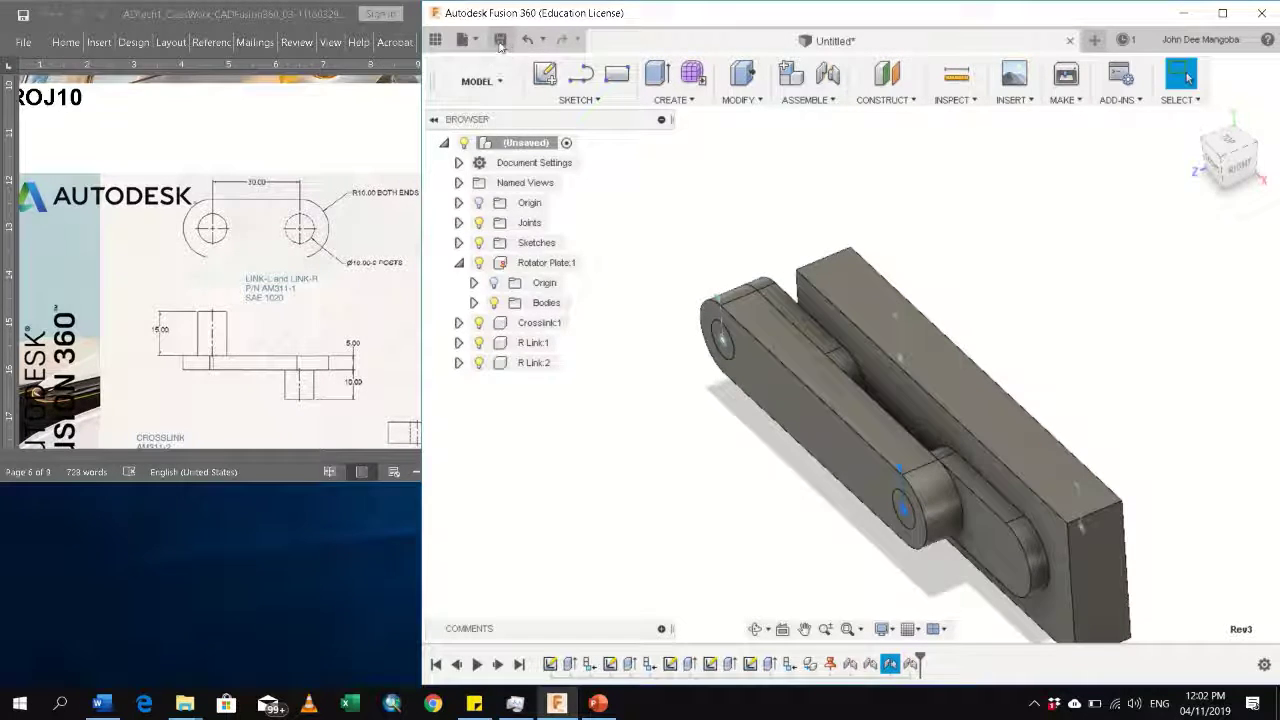
Step: Save the design as PROJ11 in the PSHS-IRC (STEngg 2ndQSA) location
key(ctrl+s)
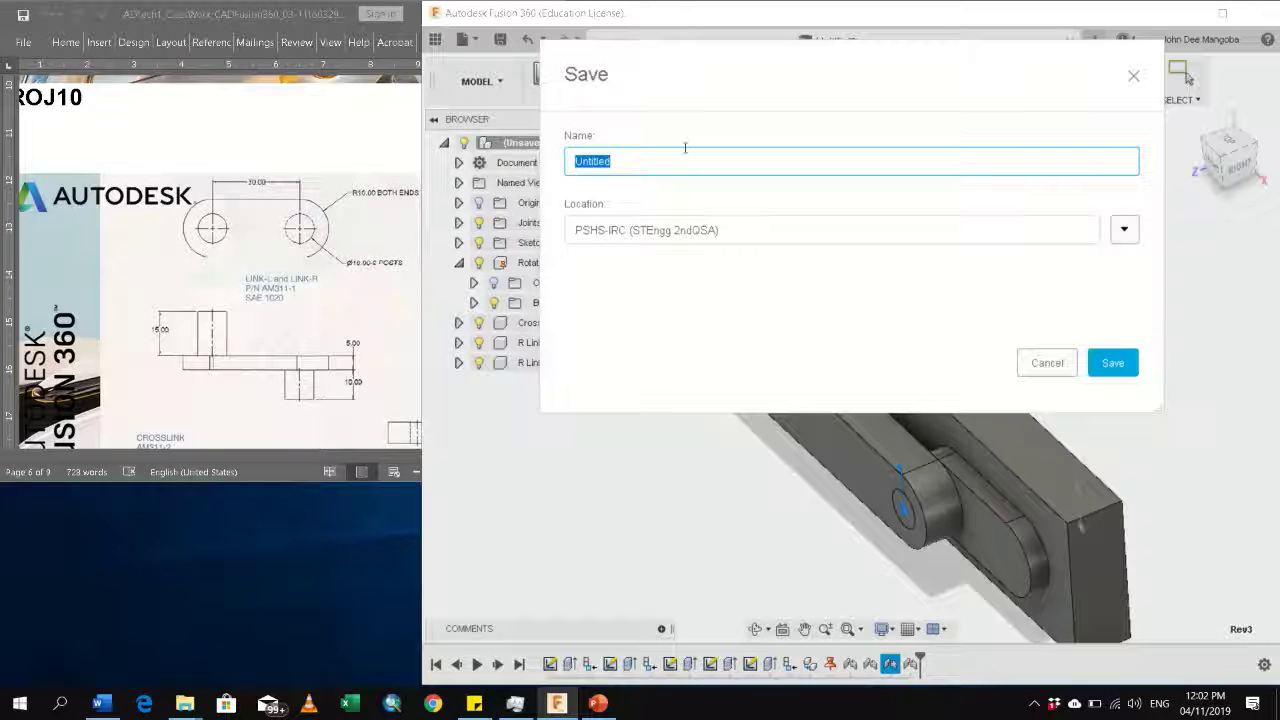
text(PROJ11)
key(Return)
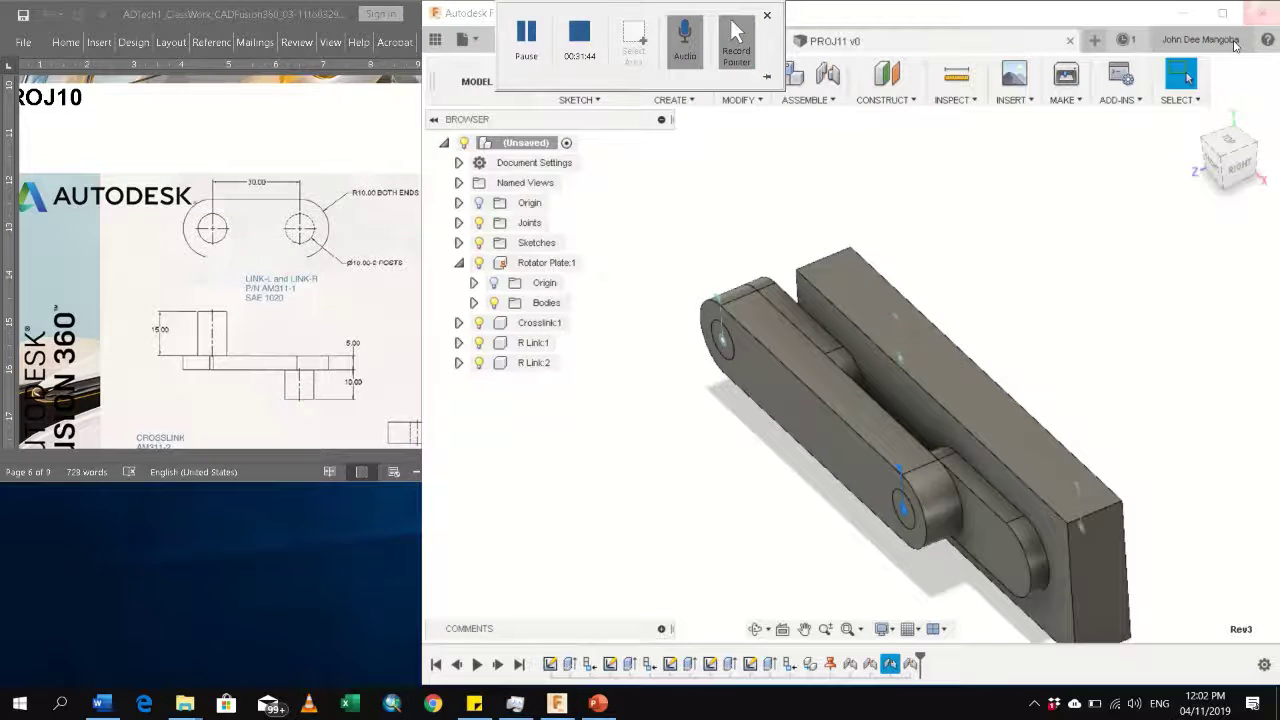
Step: Maximize the application window and switch the PROJ11 design to the Render workspace
mouse_move(1207, 39)
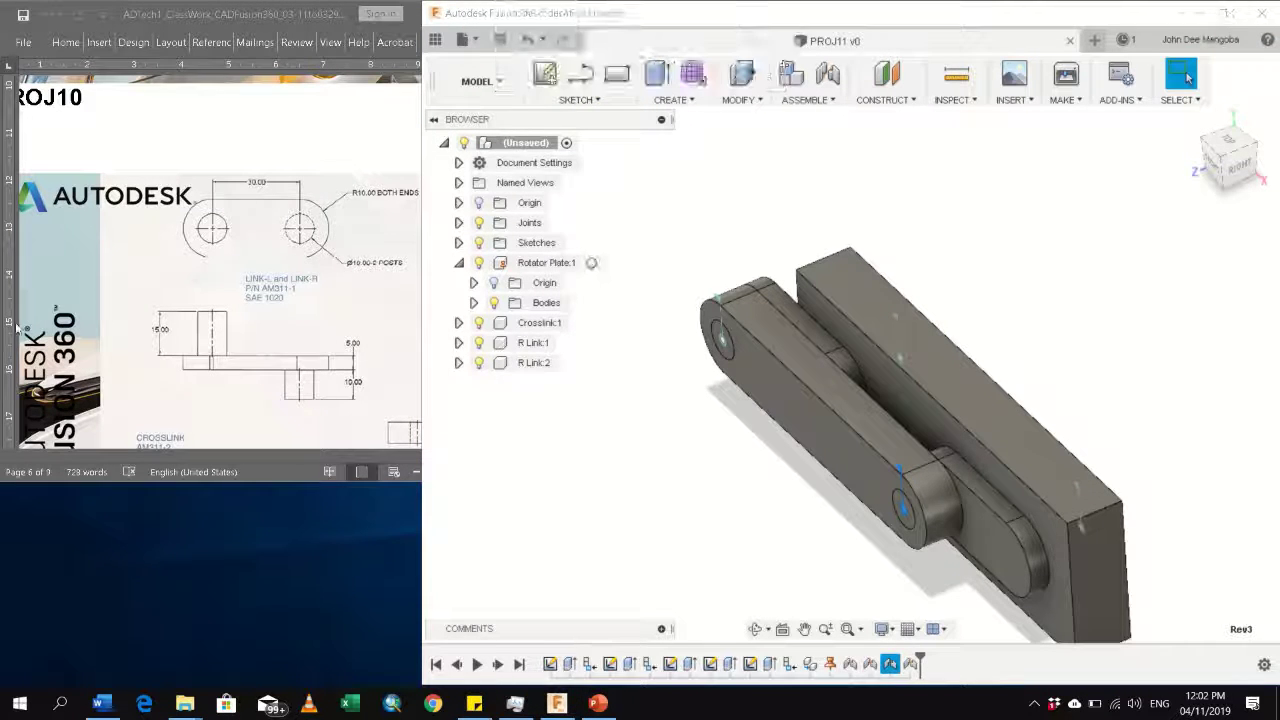
click(1222, 13)
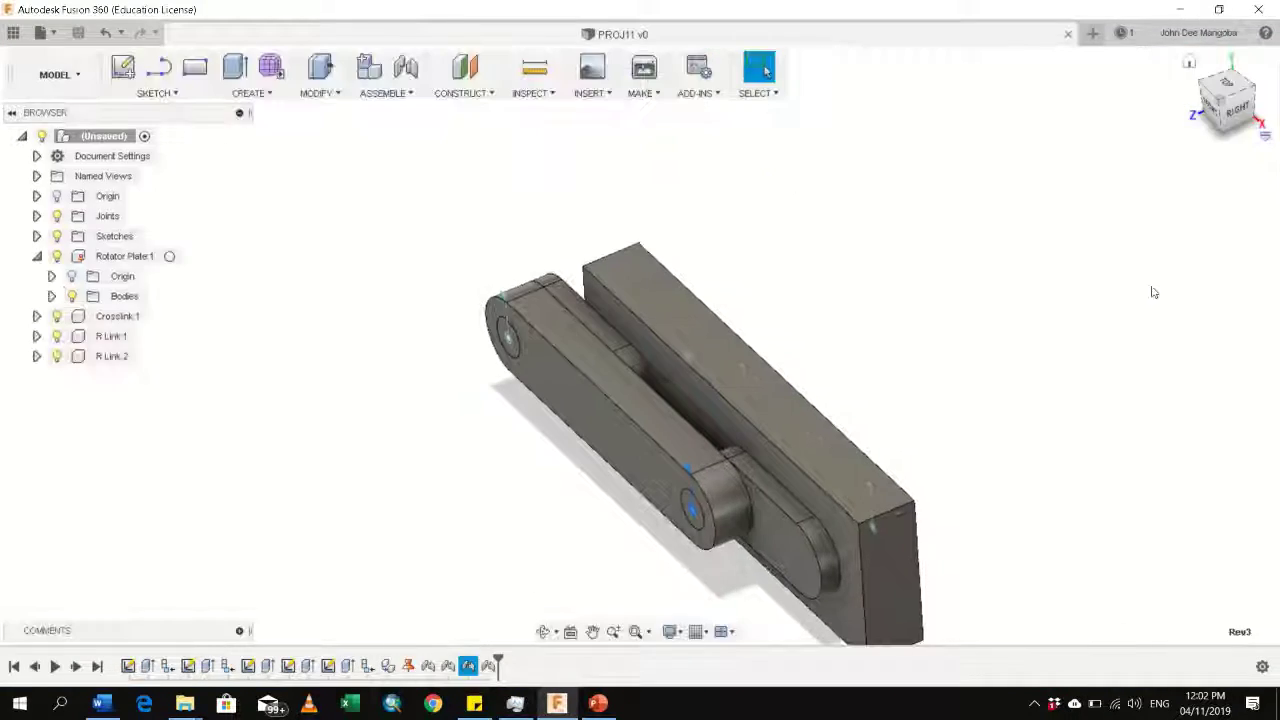
scroll(640, 320, down, 3)
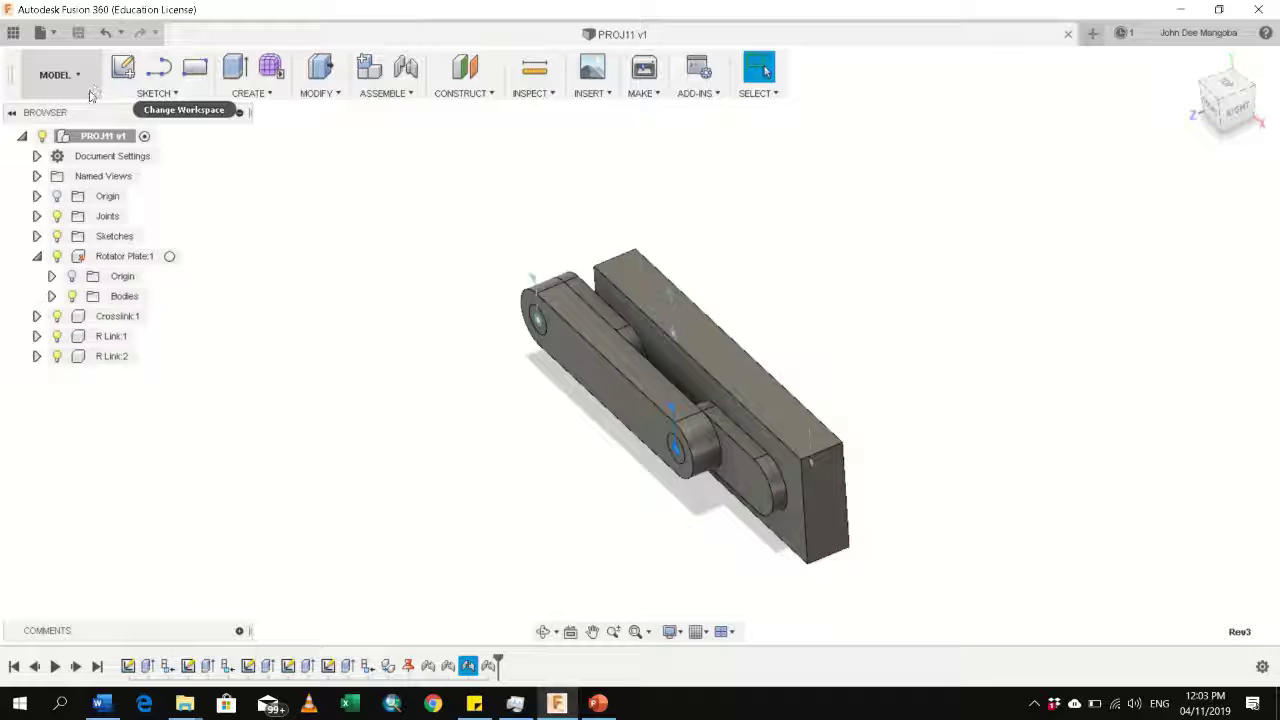
click(60, 75)
click(50, 200)
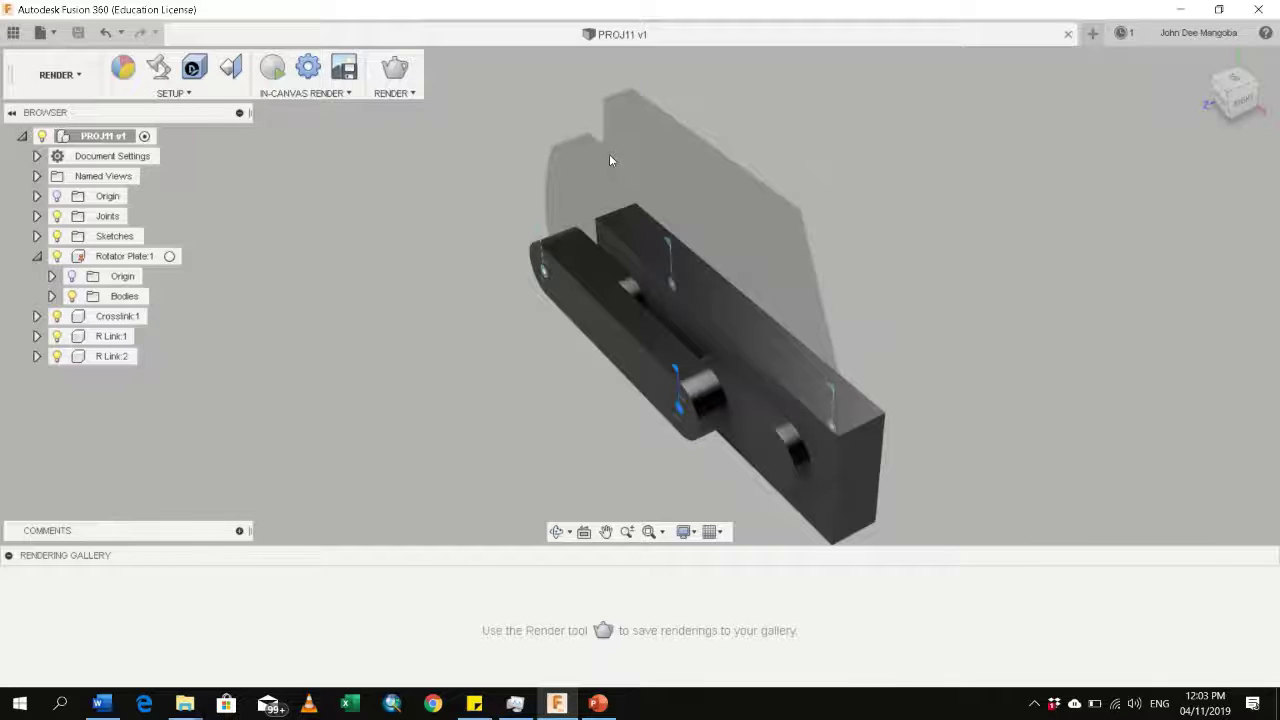
Step: Open the physical materials of the Fusion 360 Material Library and expand the Glass category
click(198, 100)
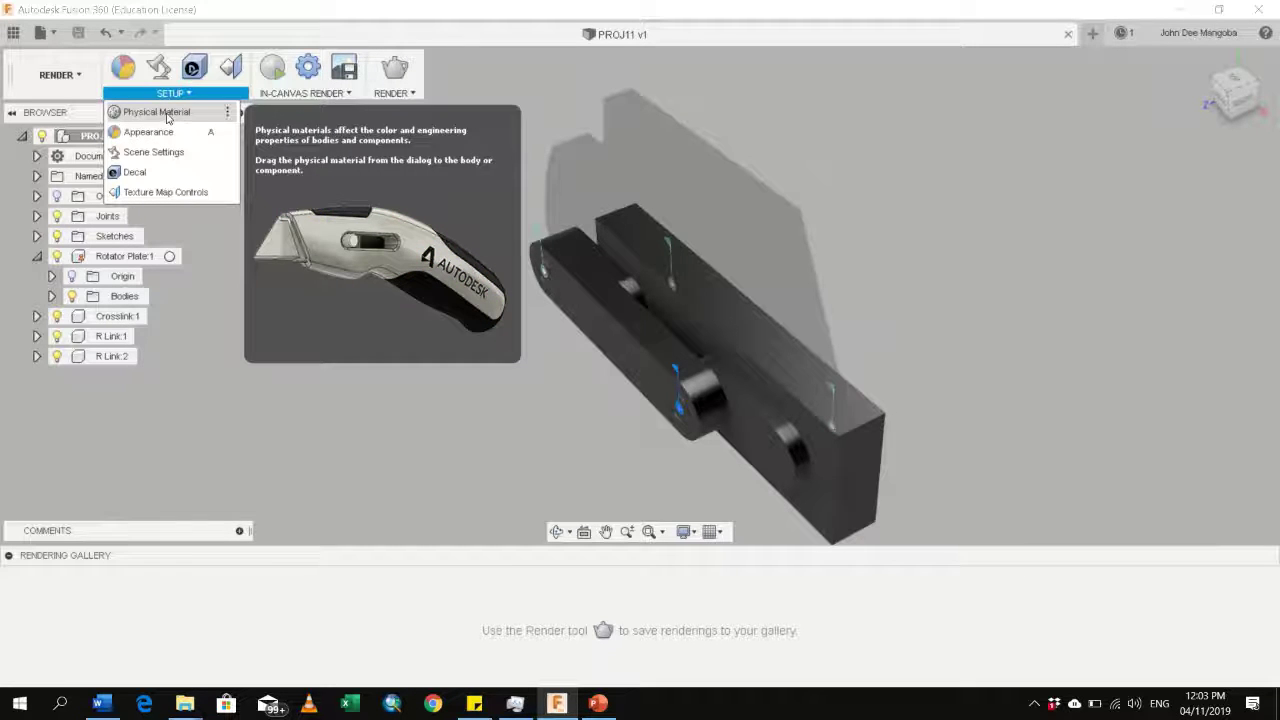
click(168, 118)
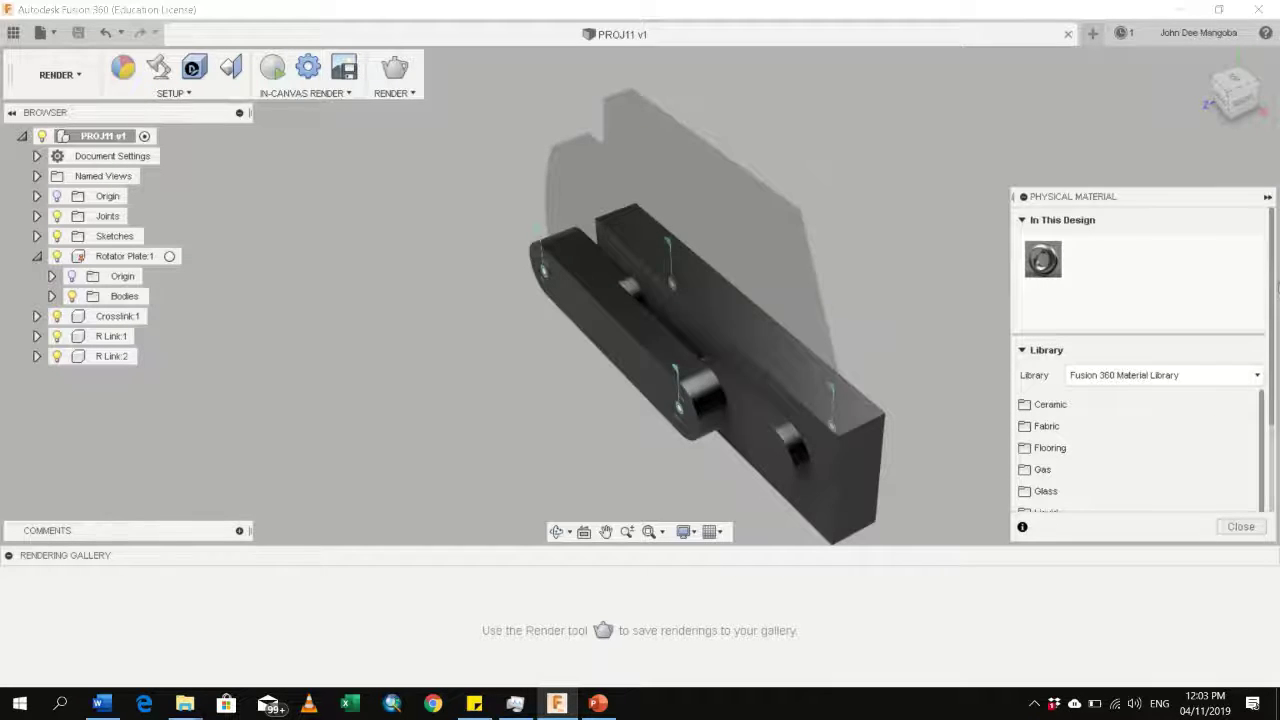
drag(1272, 288, 1270, 345)
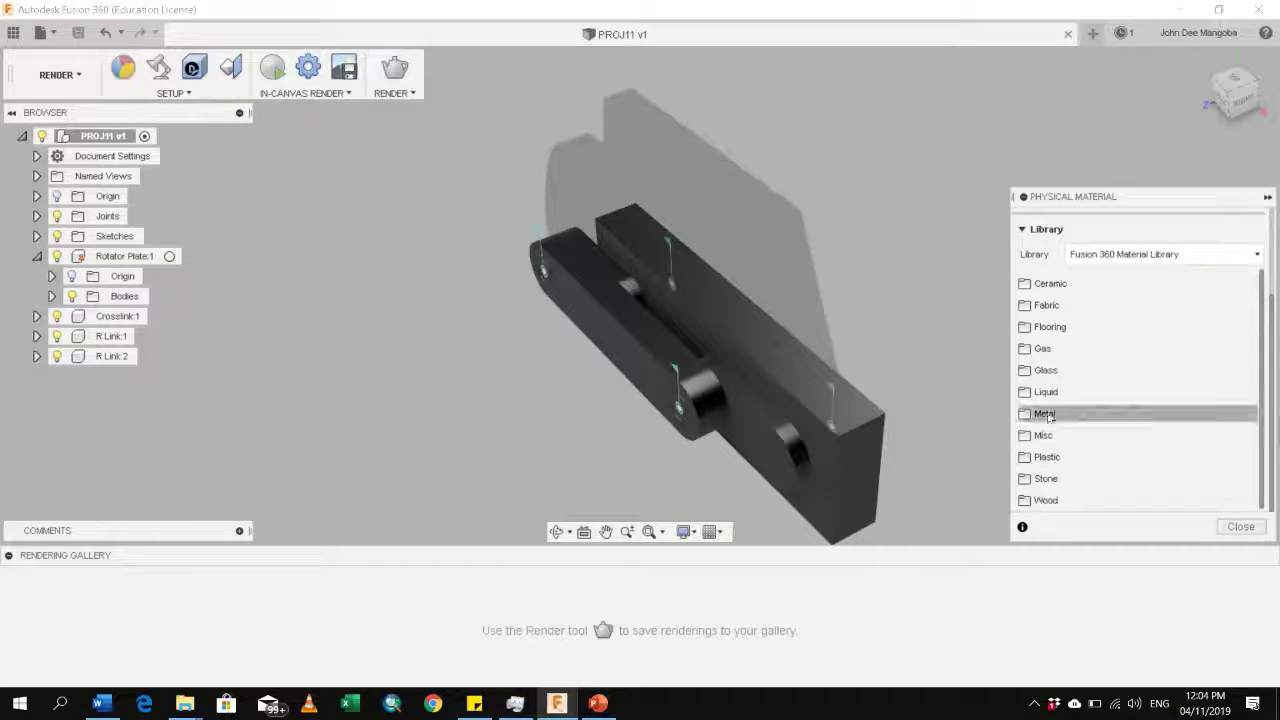
click(1121, 381)
scroll(1120, 382, down, 10)
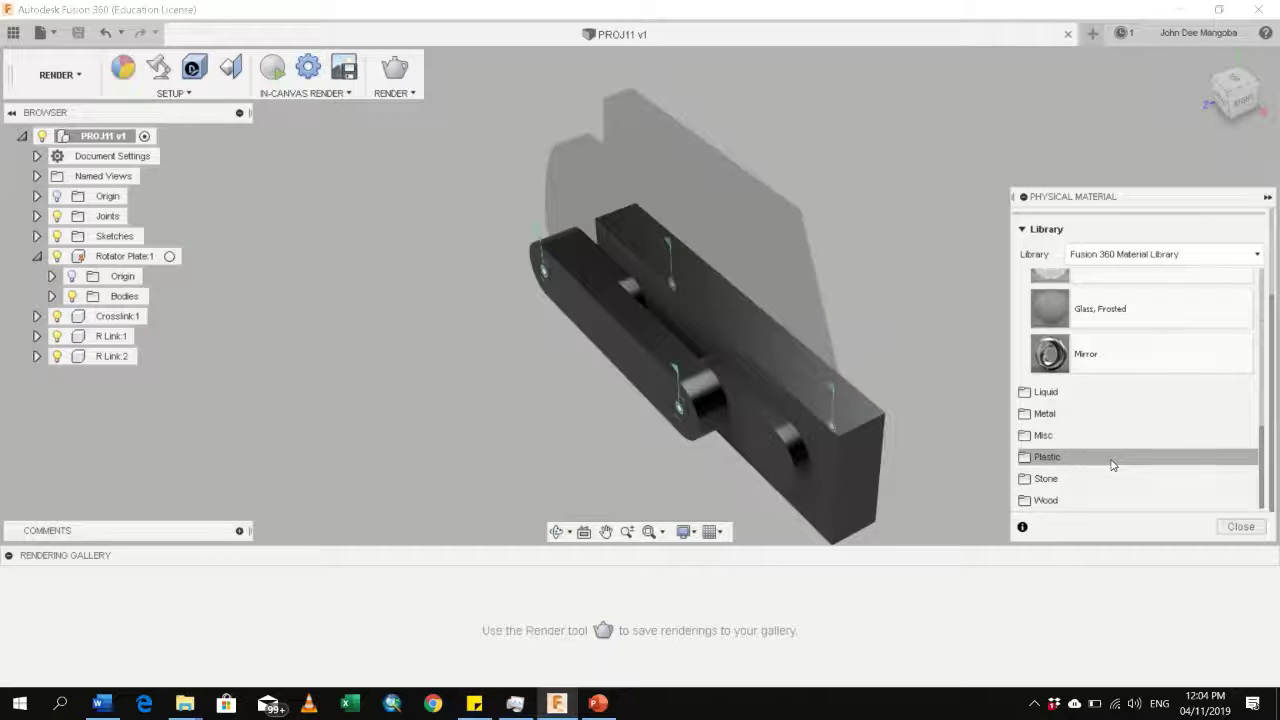
Step: Look through the Plastic and Wood categories of the physical material library for suitable materials
click(1152, 460)
click(1152, 460)
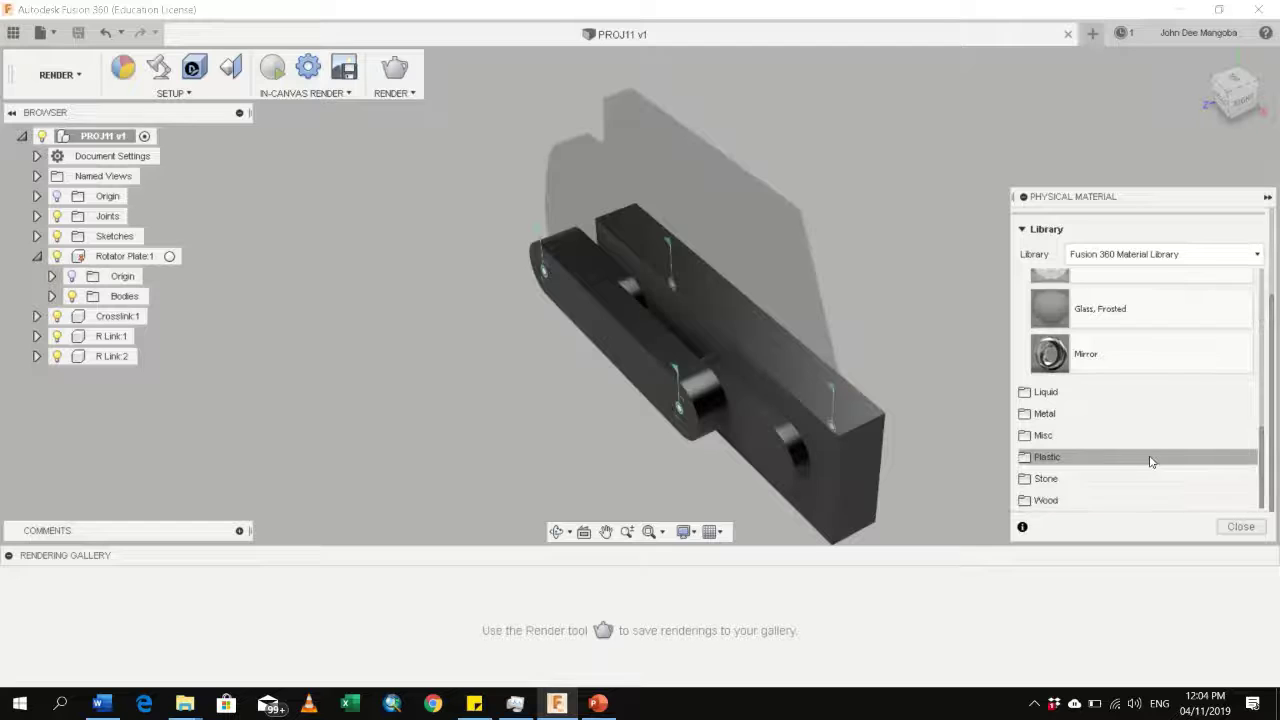
click(1152, 460)
scroll(1155, 430, down, 3)
scroll(1154, 423, down, 6)
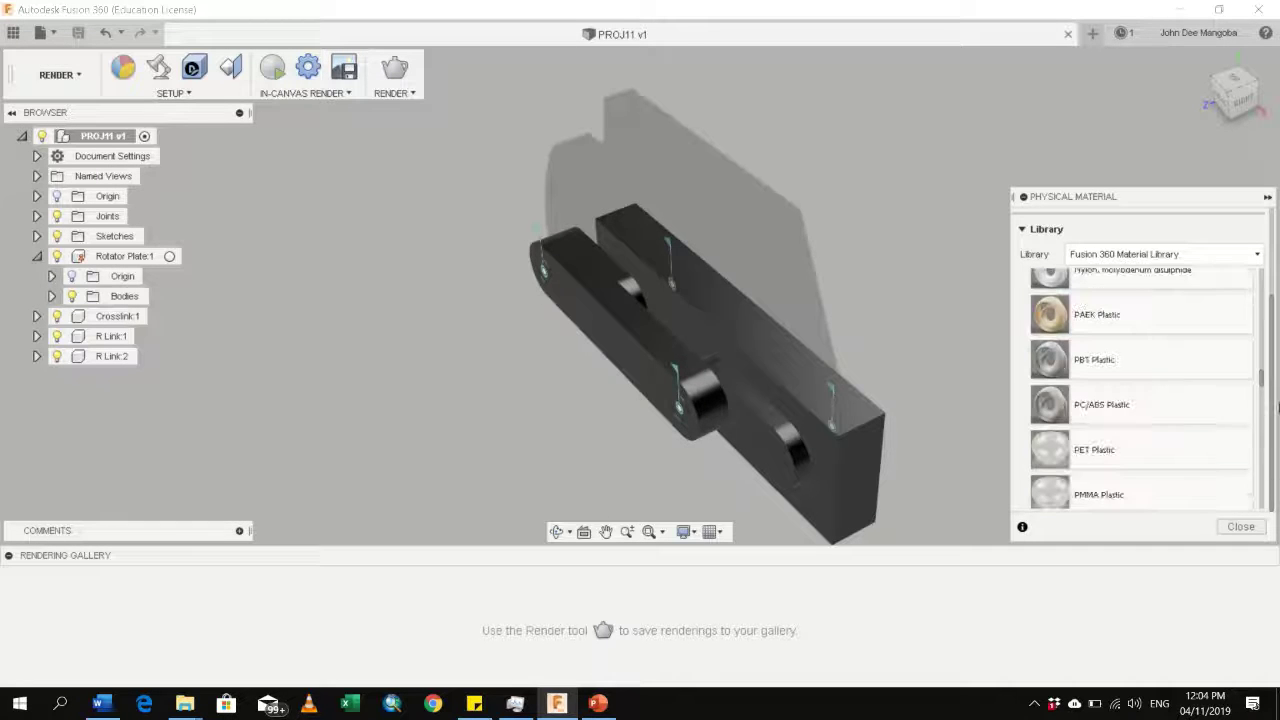
drag(1265, 390, 1270, 510)
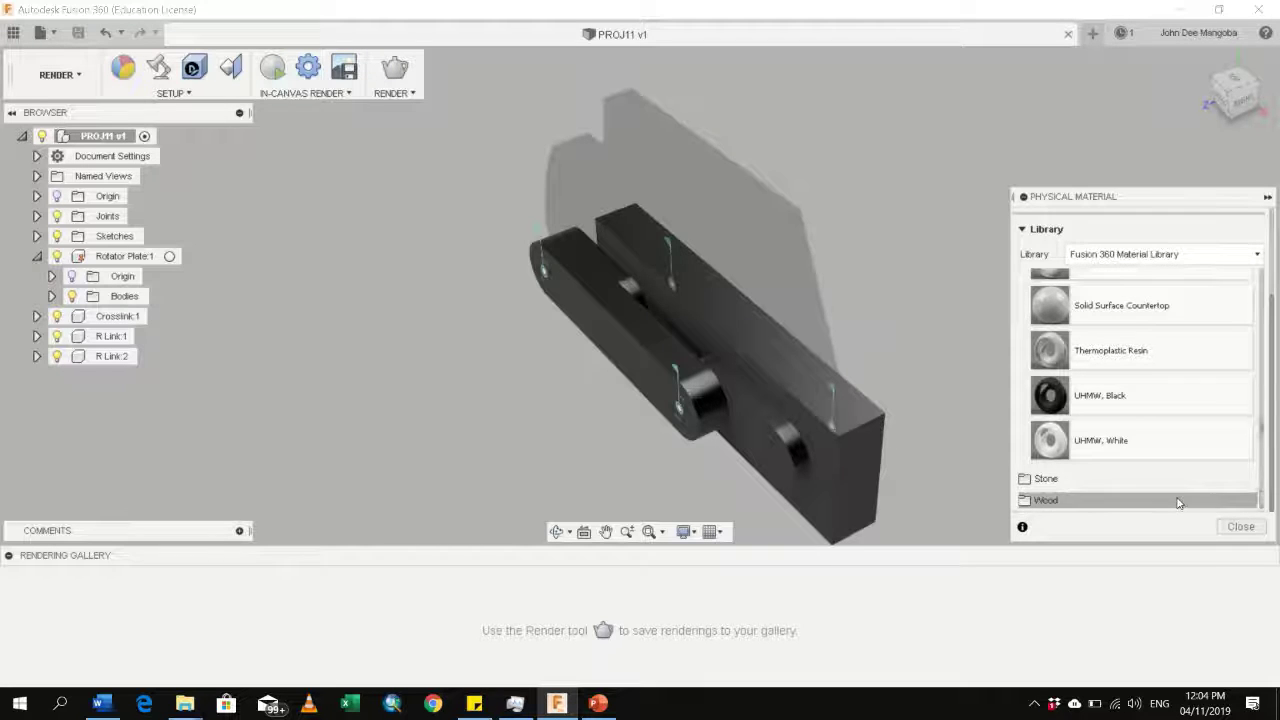
click(1108, 503)
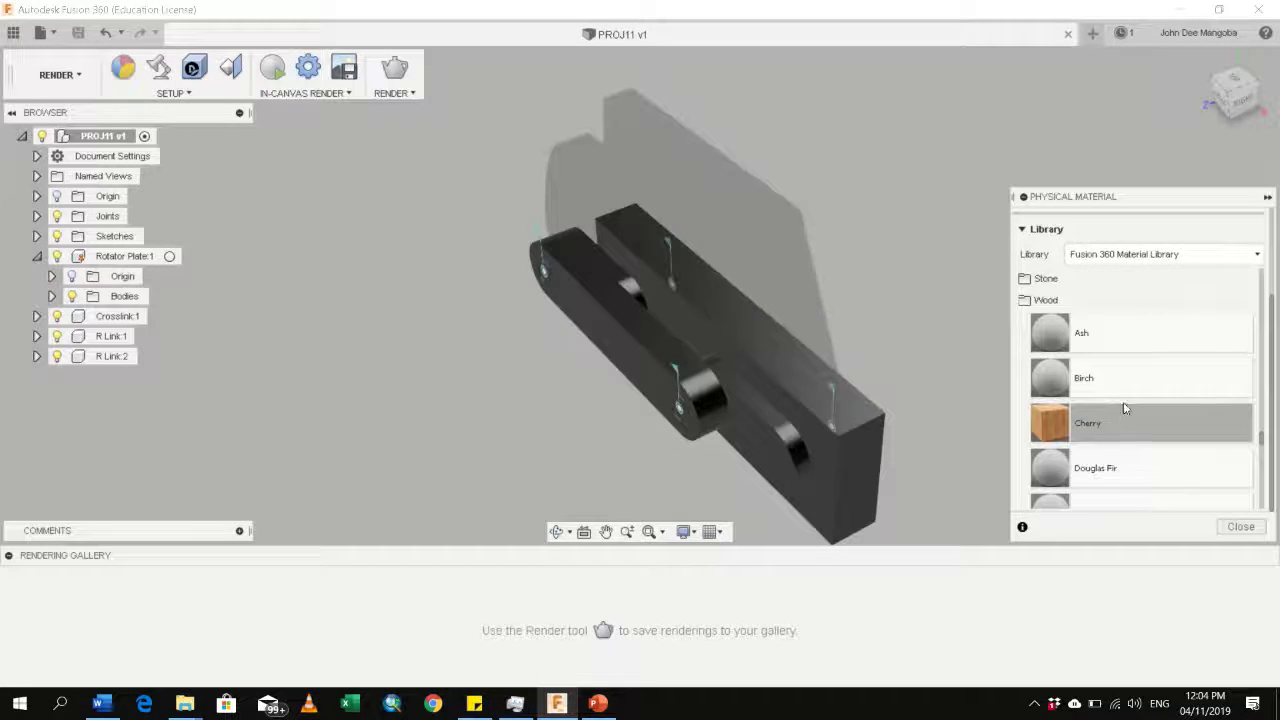
scroll(1122, 406, down, 10)
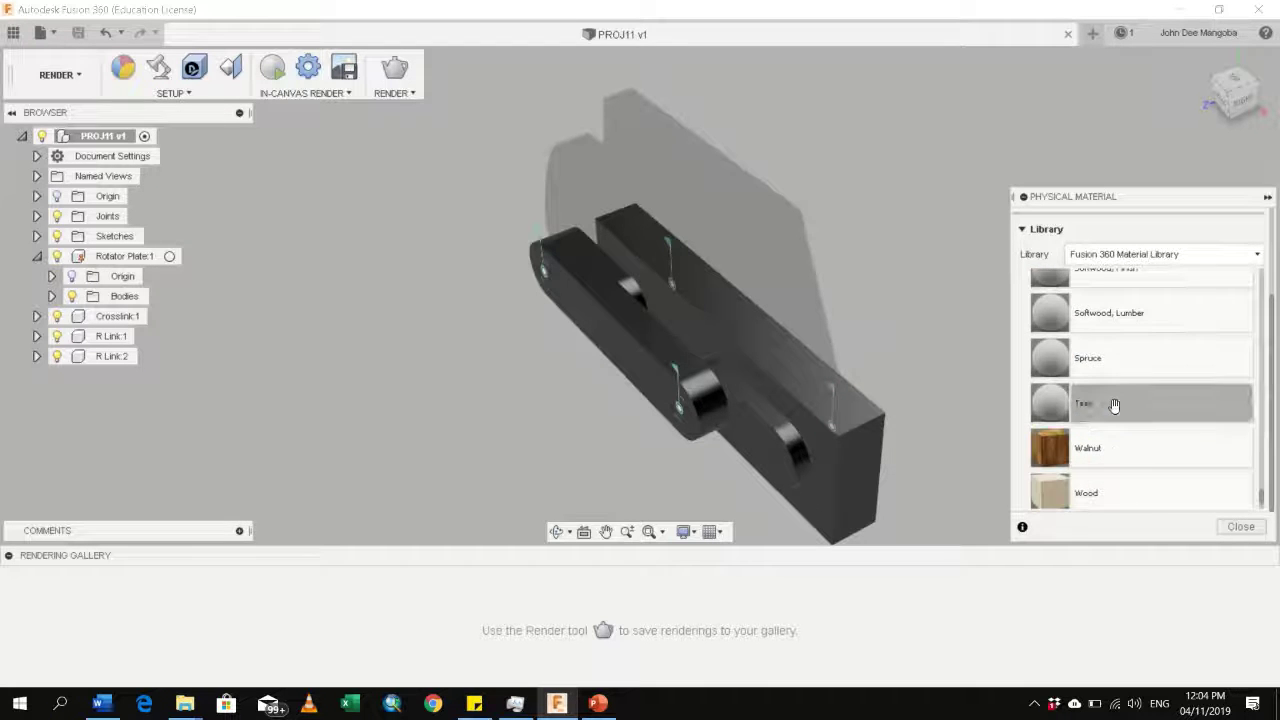
scroll(1114, 405, down, 2)
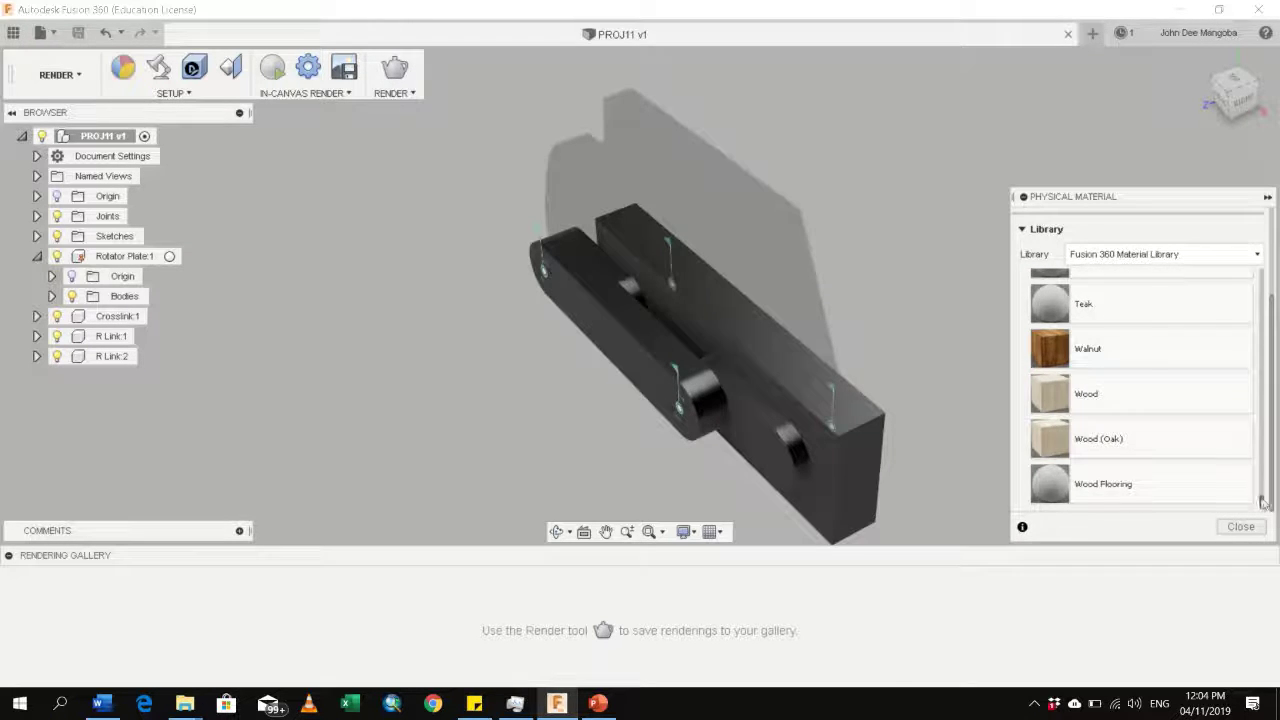
drag(1262, 502, 1261, 276)
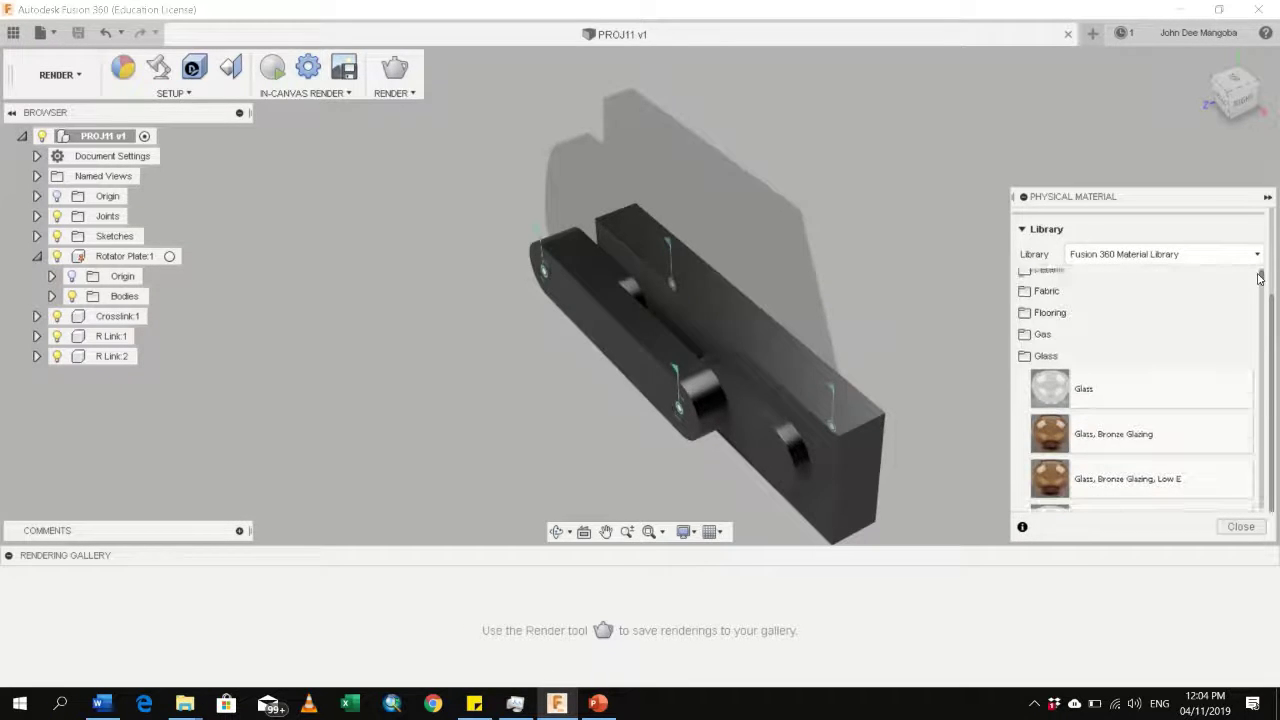
Step: Apply the Linen, Beige material from the Fabric category to the thick rotator plate block
click(1062, 302)
scroll(1150, 380, down, 5)
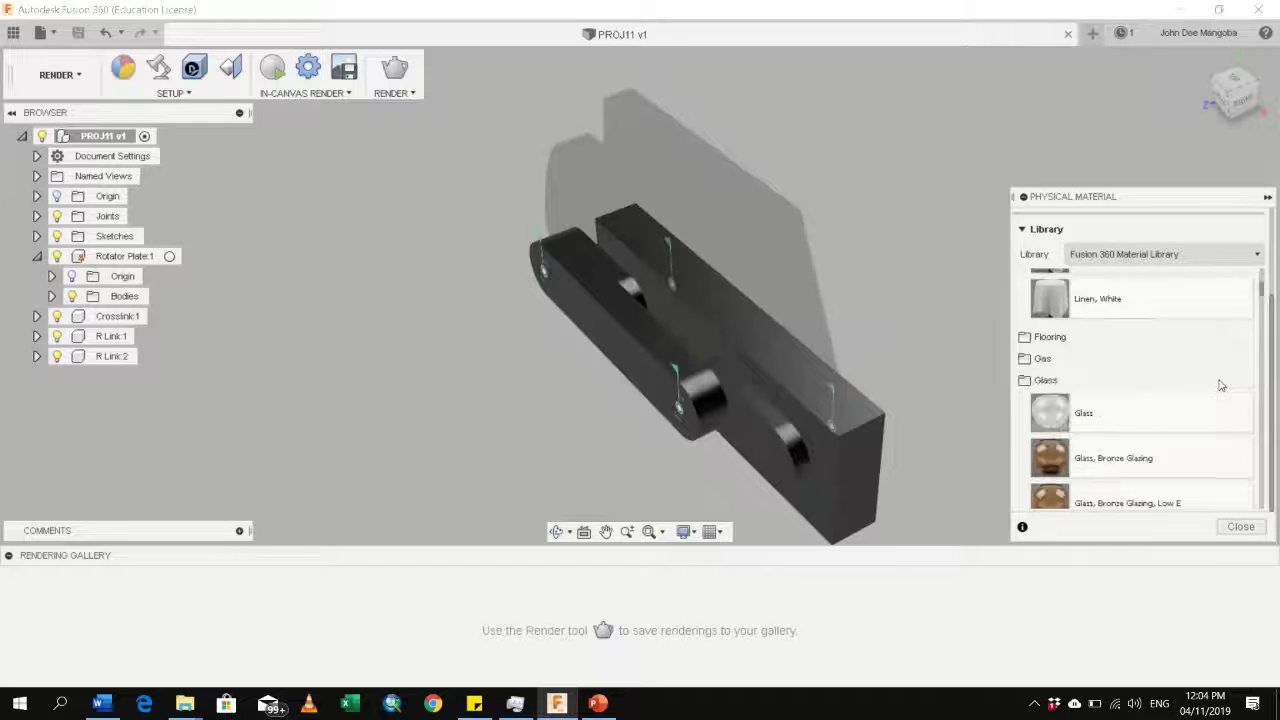
scroll(1217, 379, up, 5)
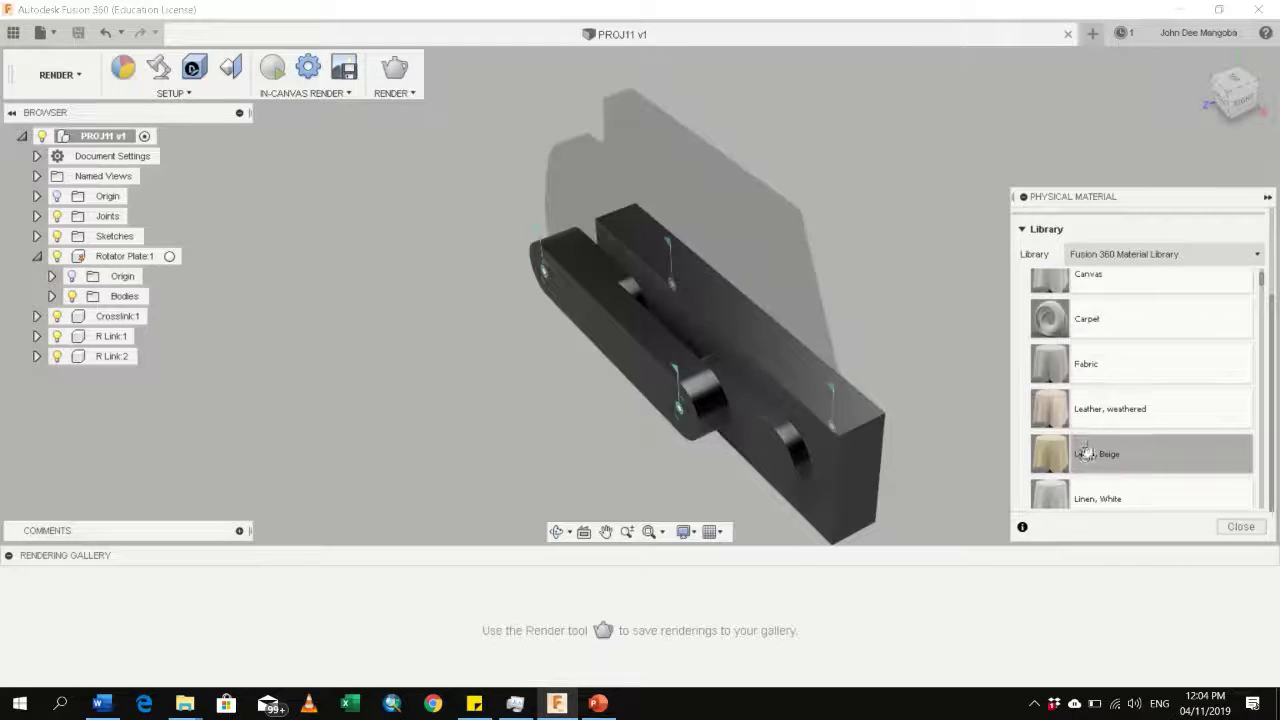
drag(743, 434, 797, 364)
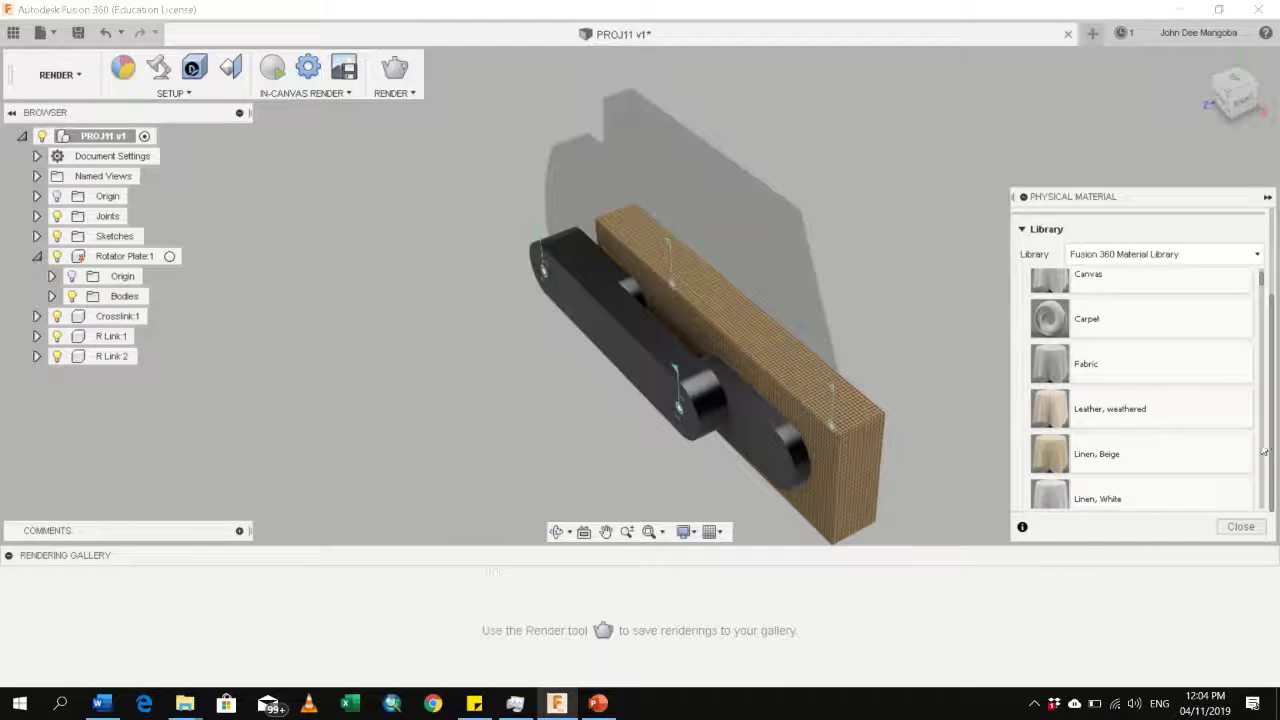
Step: Apply the Glass, Bronze Glazing, Low E material to the crosslink and a glass material to the R links
scroll(1150, 430, down, 6)
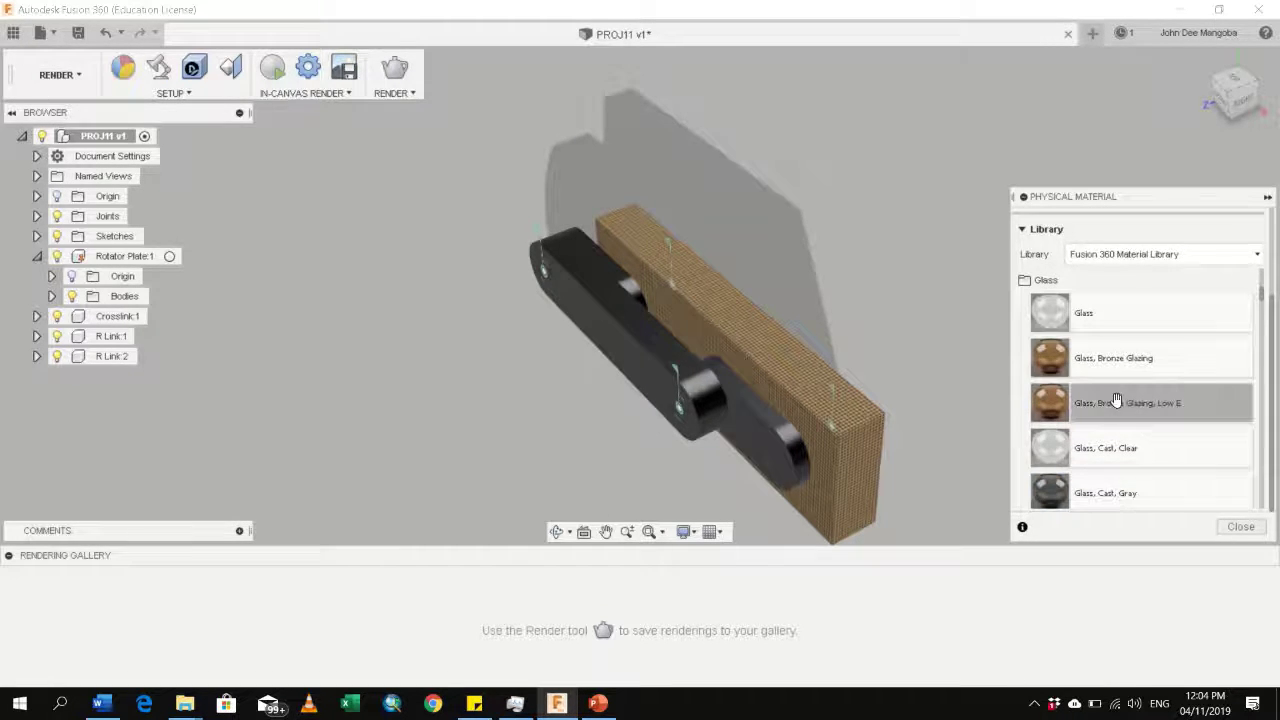
drag(1116, 400, 946, 48)
drag(697, 242, 735, 432)
Step: Apply the ABS Plastic material to the two R links
scroll(1118, 430, down, 4)
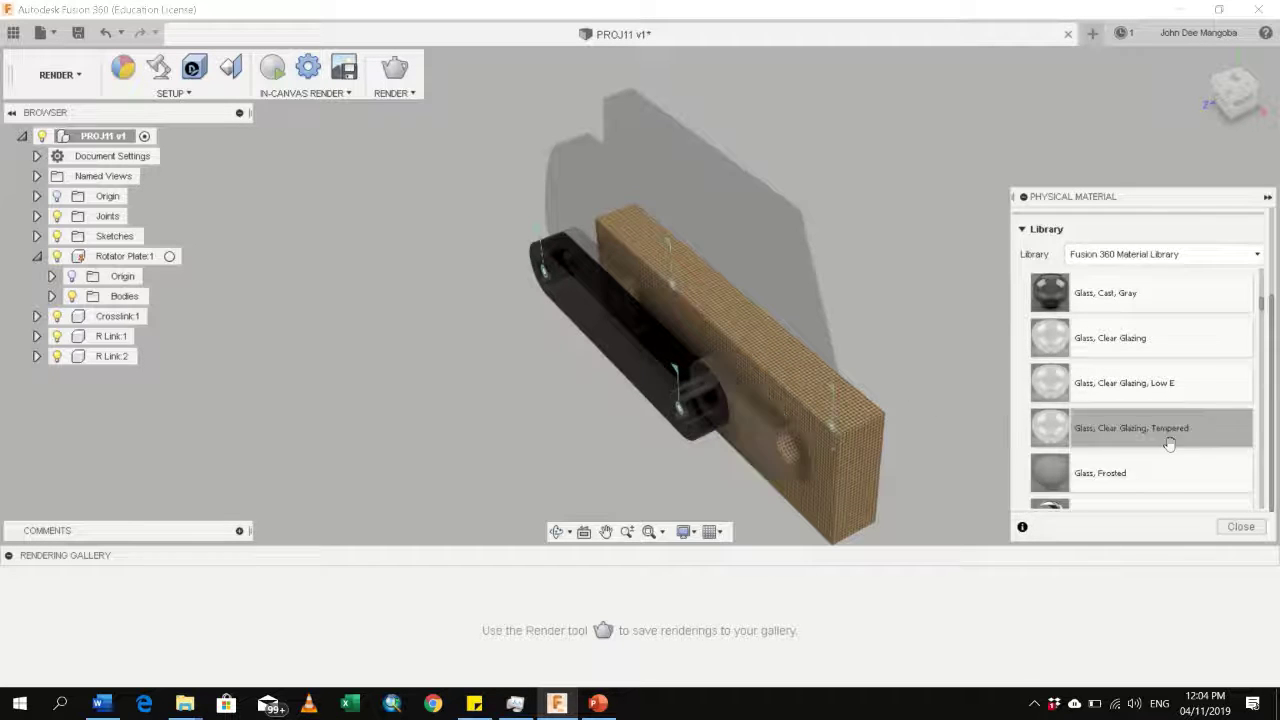
scroll(1170, 443, down, 4)
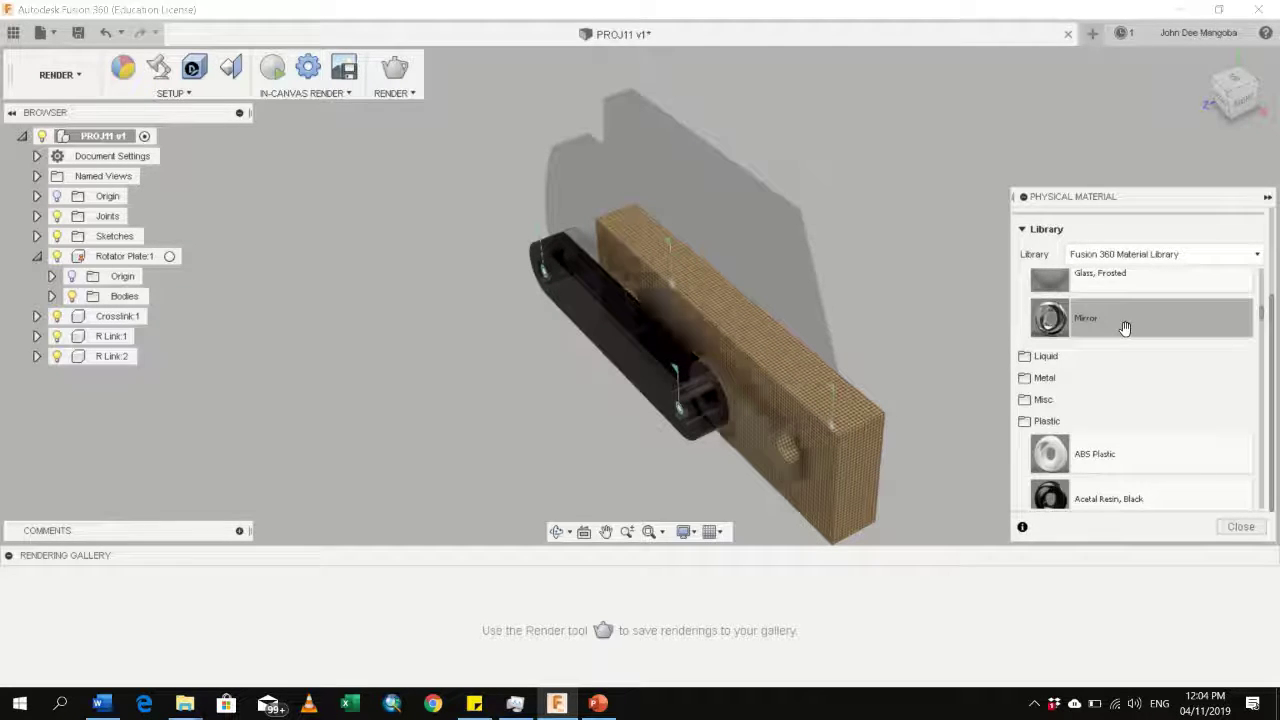
scroll(1124, 340, down, 2)
drag(1106, 404, 760, 443)
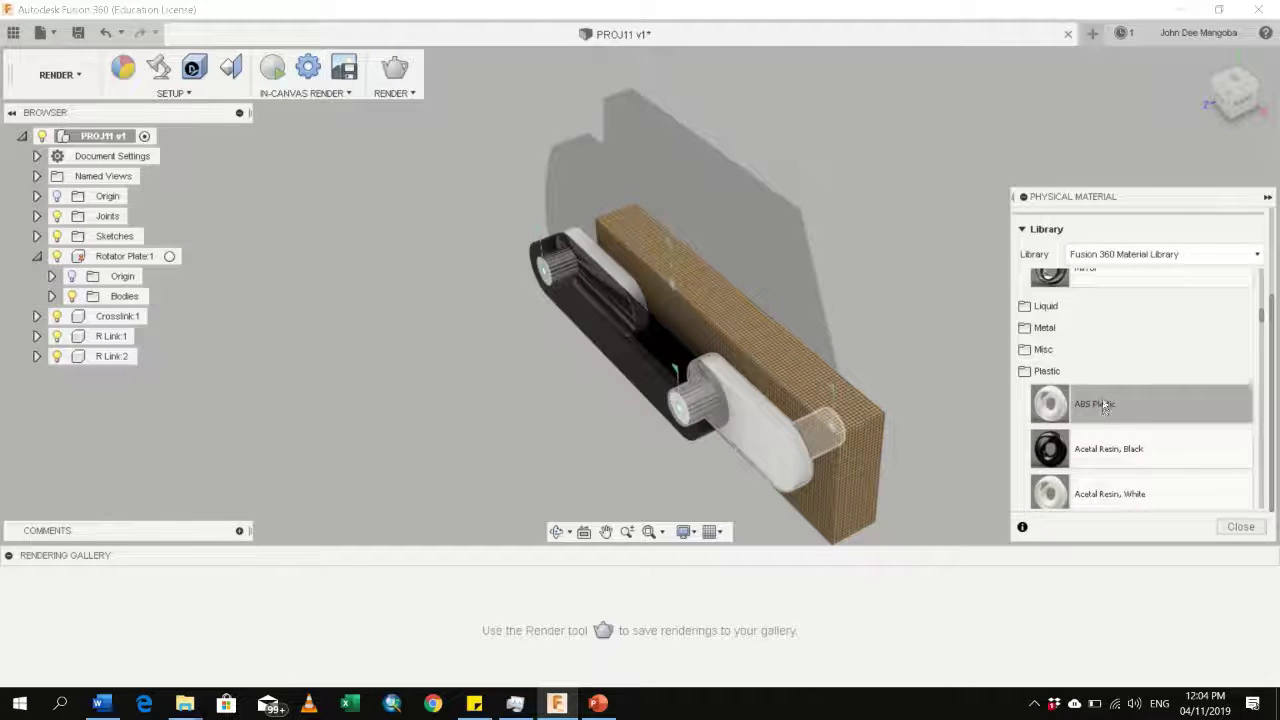
drag(1062, 410, 761, 469)
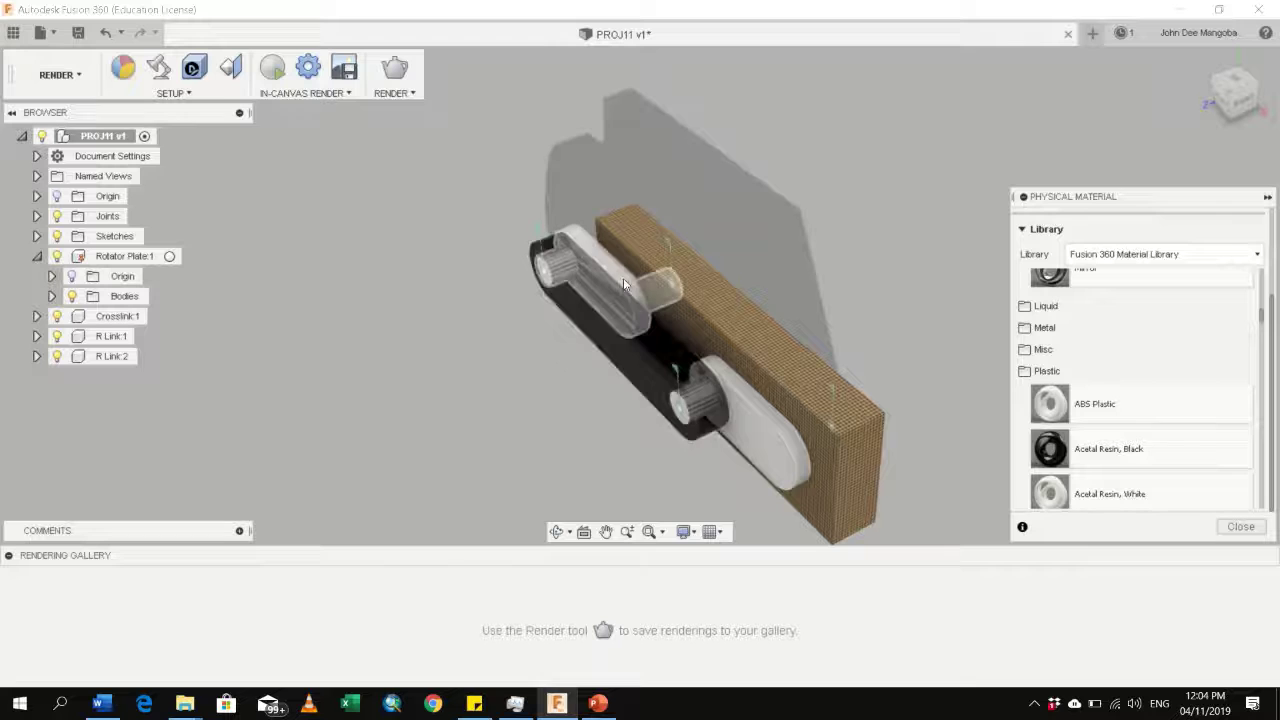
Step: Apply the Laminate, Red, Matte plastic material to the crosslink
scroll(1148, 430, down, 3)
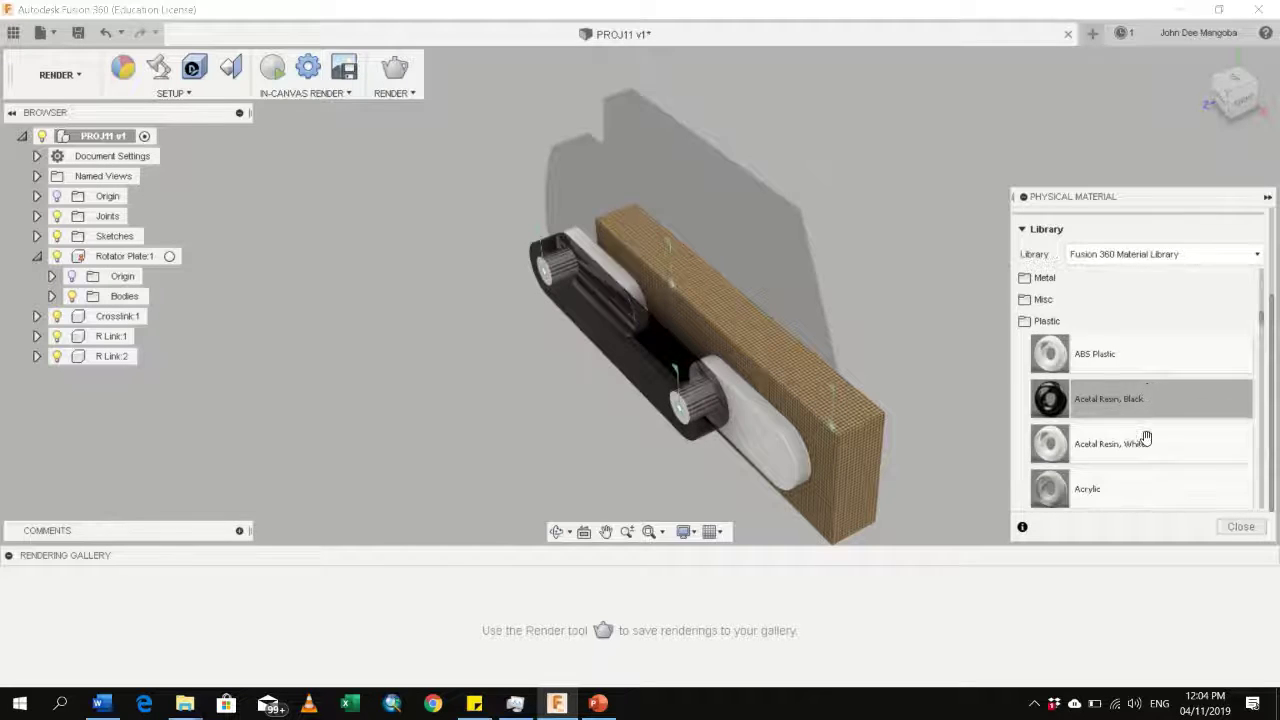
scroll(1104, 432, down, 4)
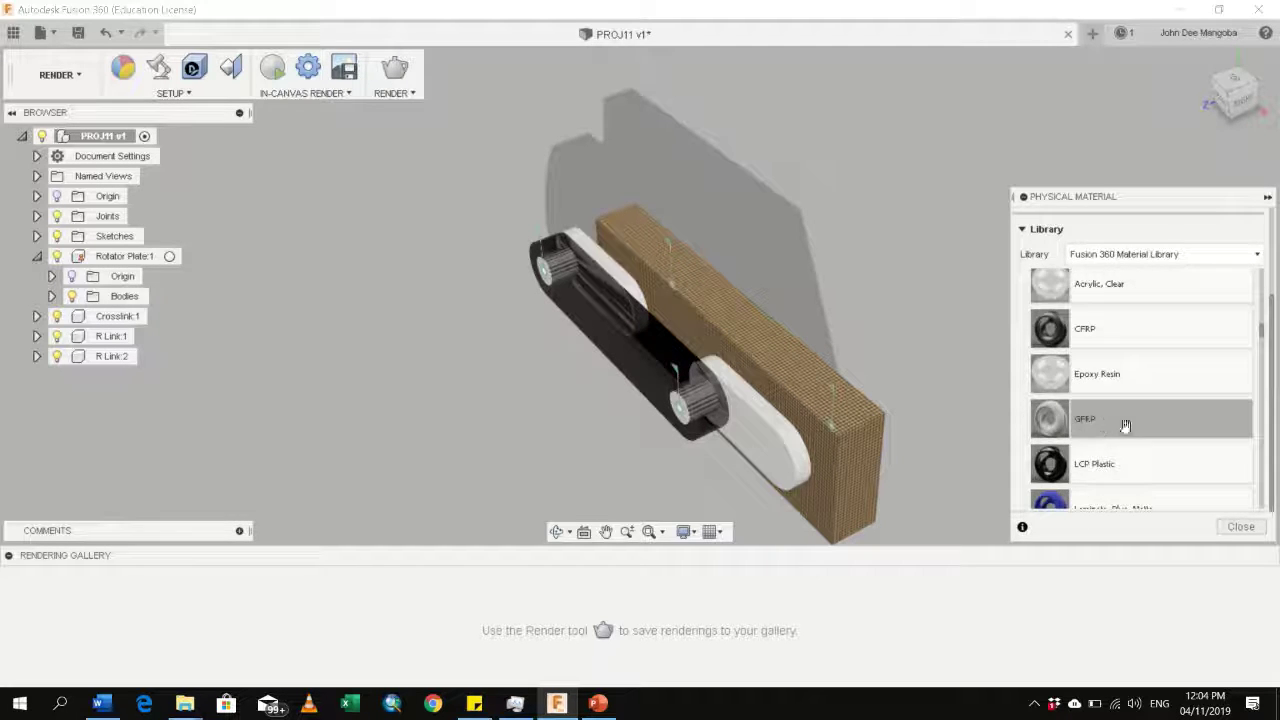
drag(1050, 470, 667, 360)
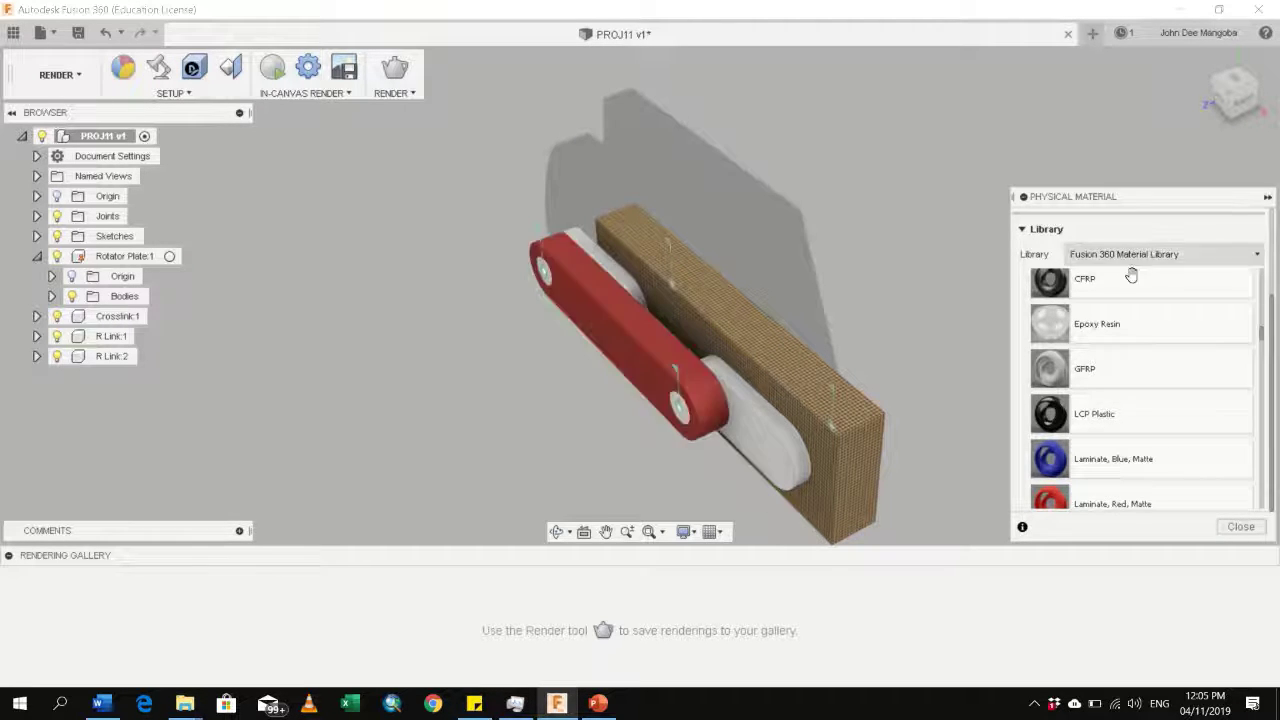
Step: Apply the Phenolic Resin material from the Plastic category to the two R links
scroll(880, 250, up, 2)
scroll(883, 247, down, 4)
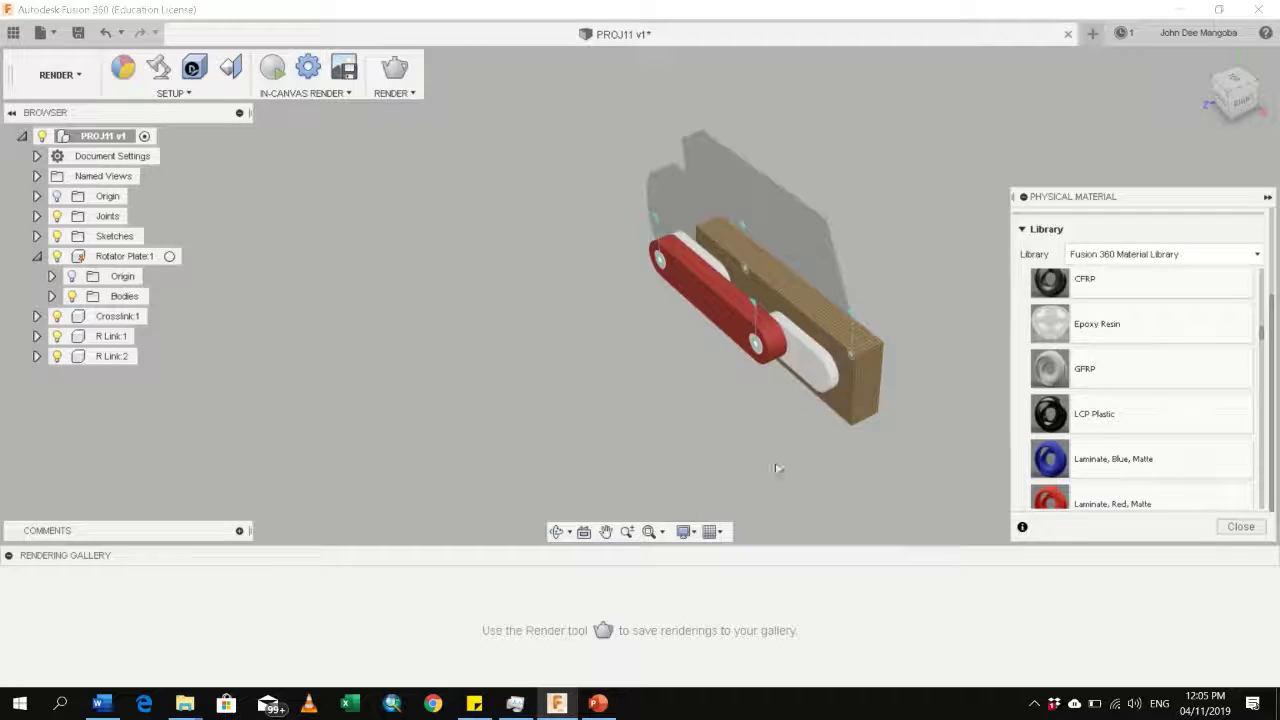
scroll(1196, 366, down, 1)
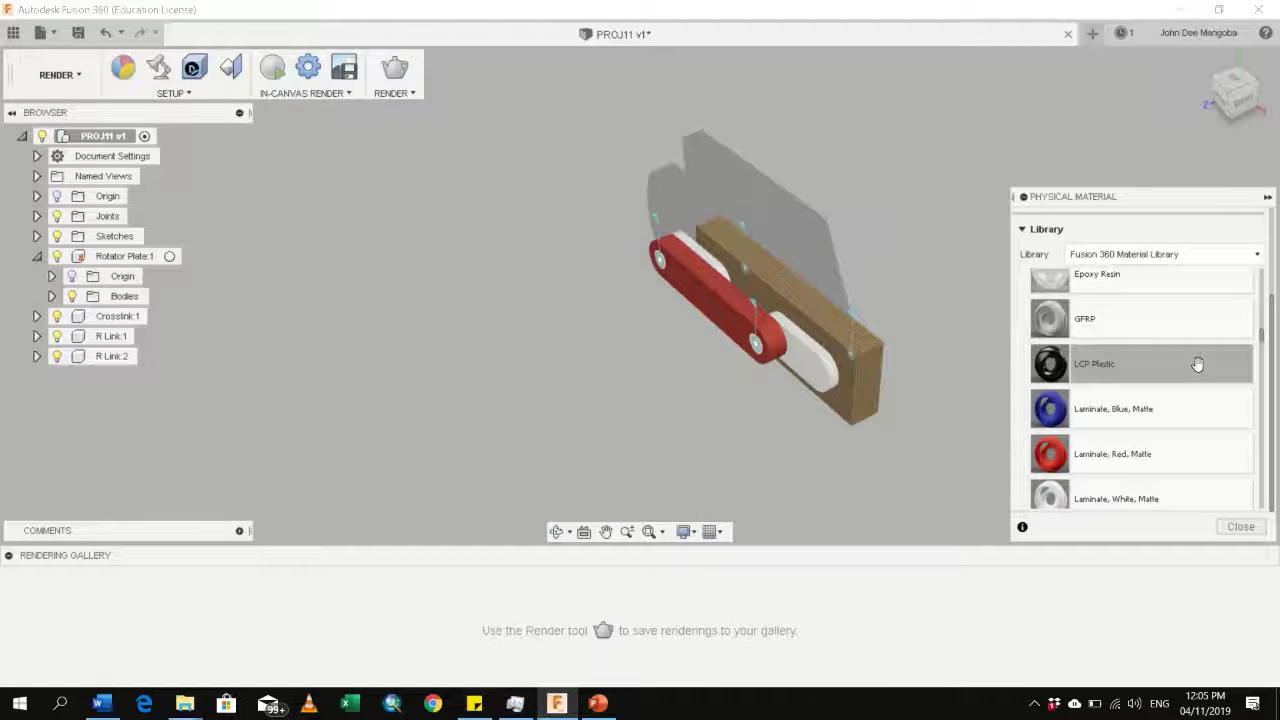
scroll(1201, 360, down, 1)
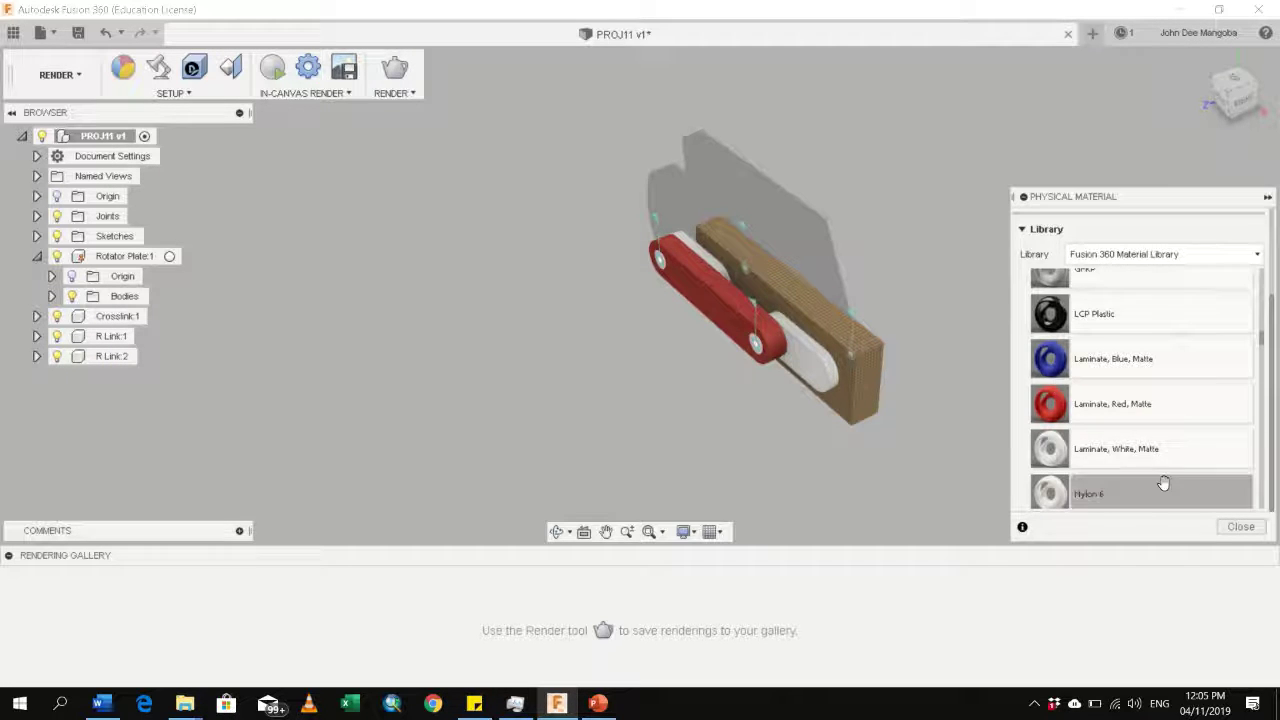
scroll(1160, 480, down, 5)
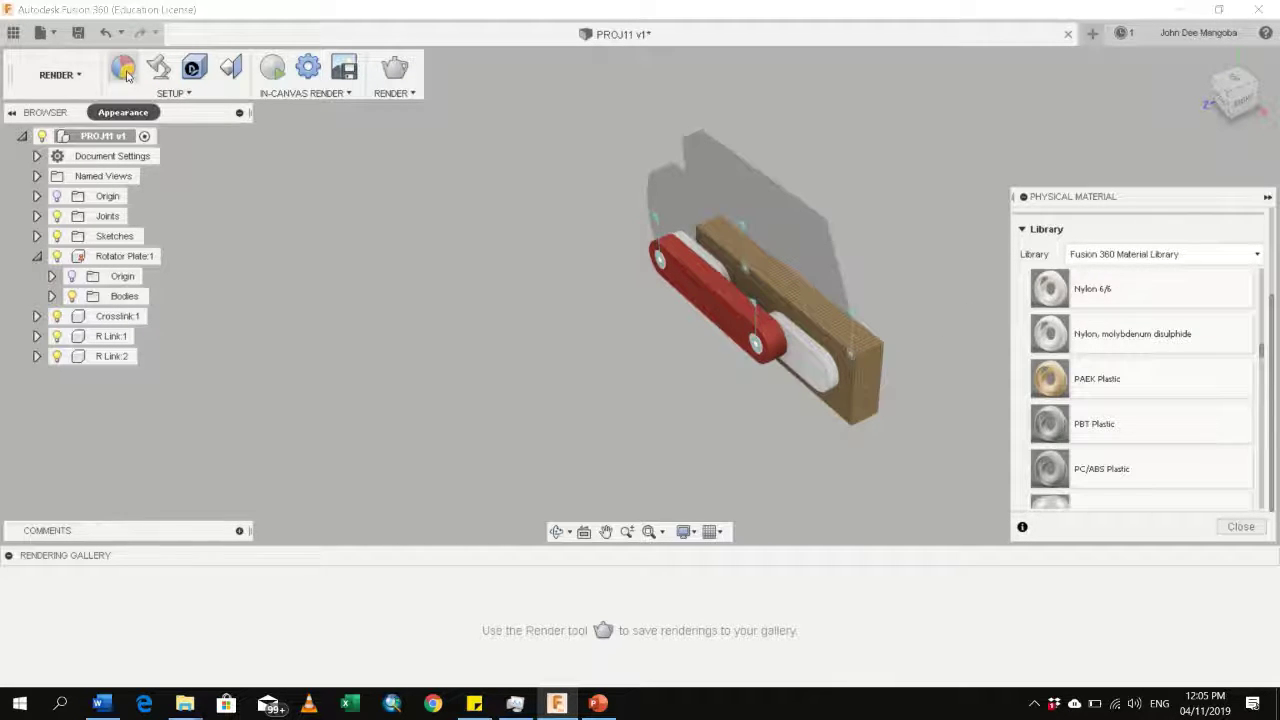
scroll(1166, 350, down, 8)
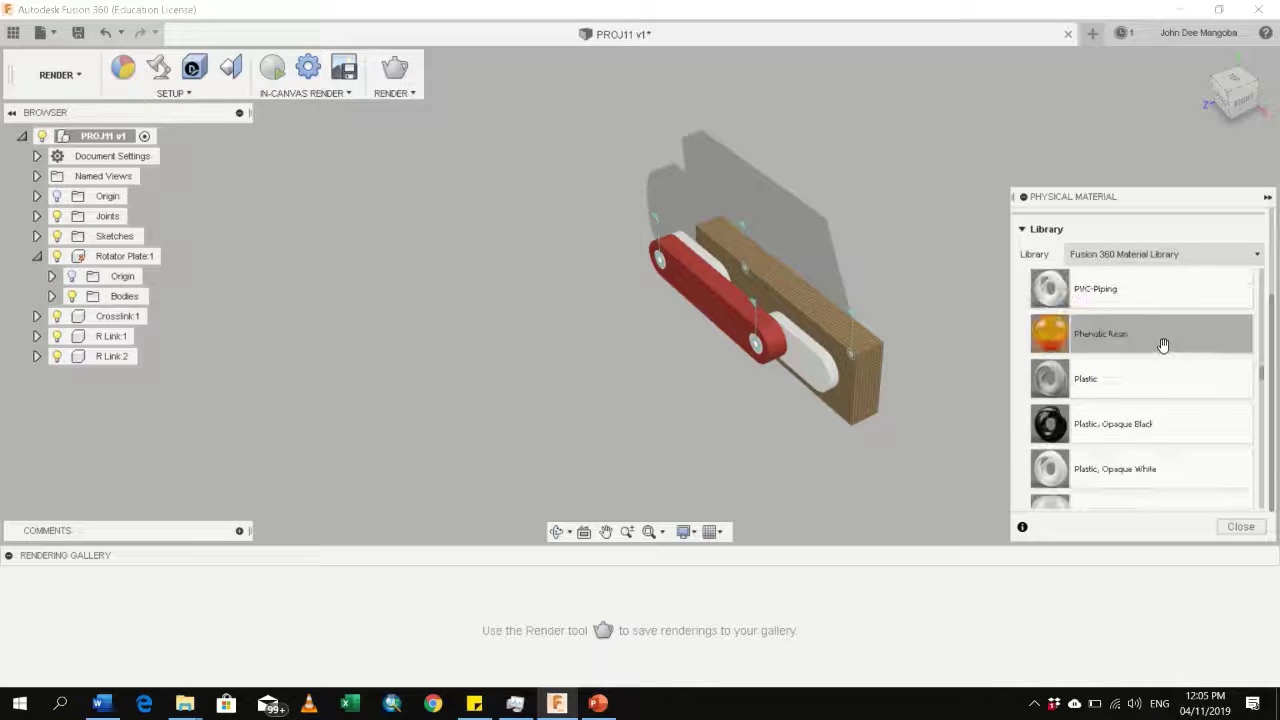
scroll(1048, 347, up, 3)
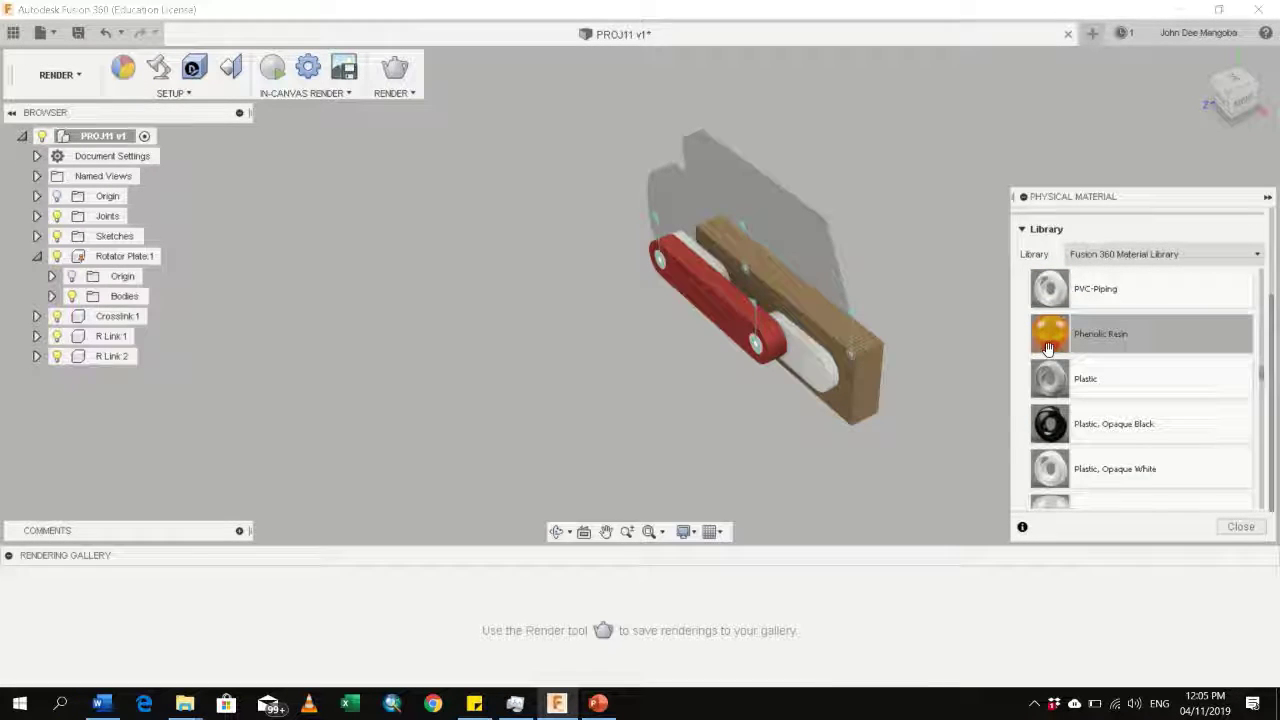
drag(1048, 347, 808, 372)
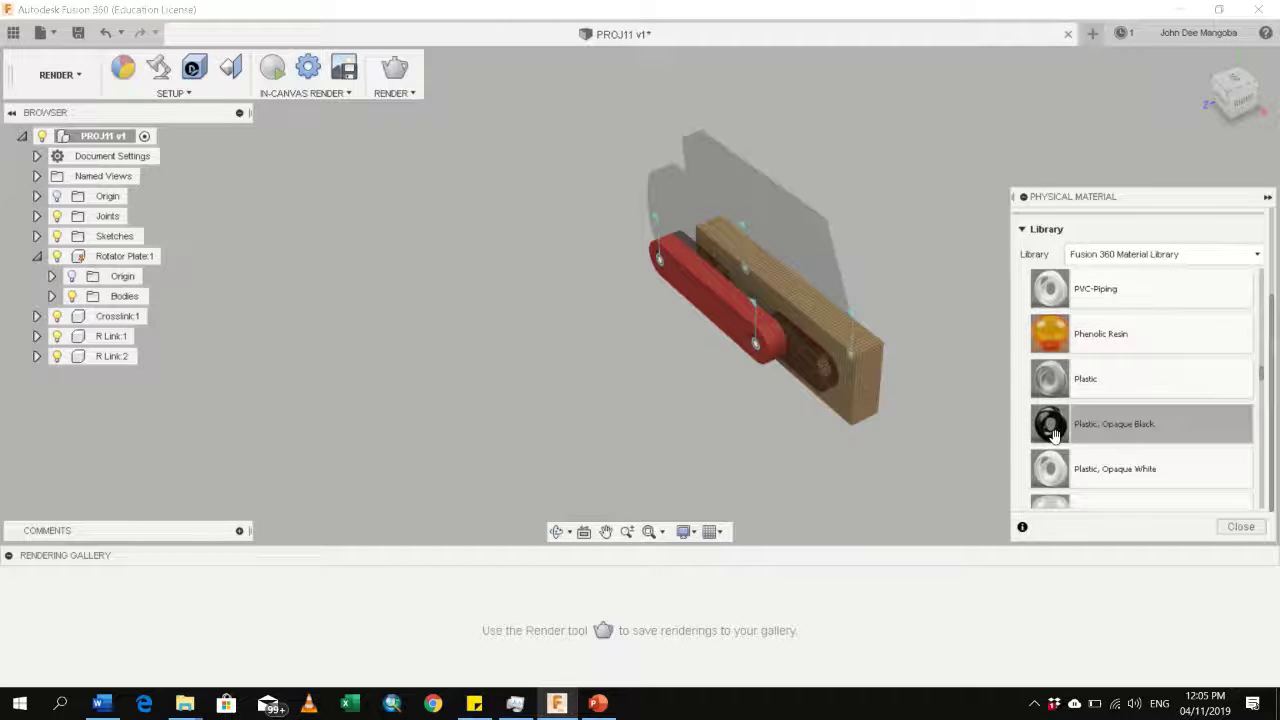
Step: Open the appearance settings and look through the categories of the appearance library
click(123, 67)
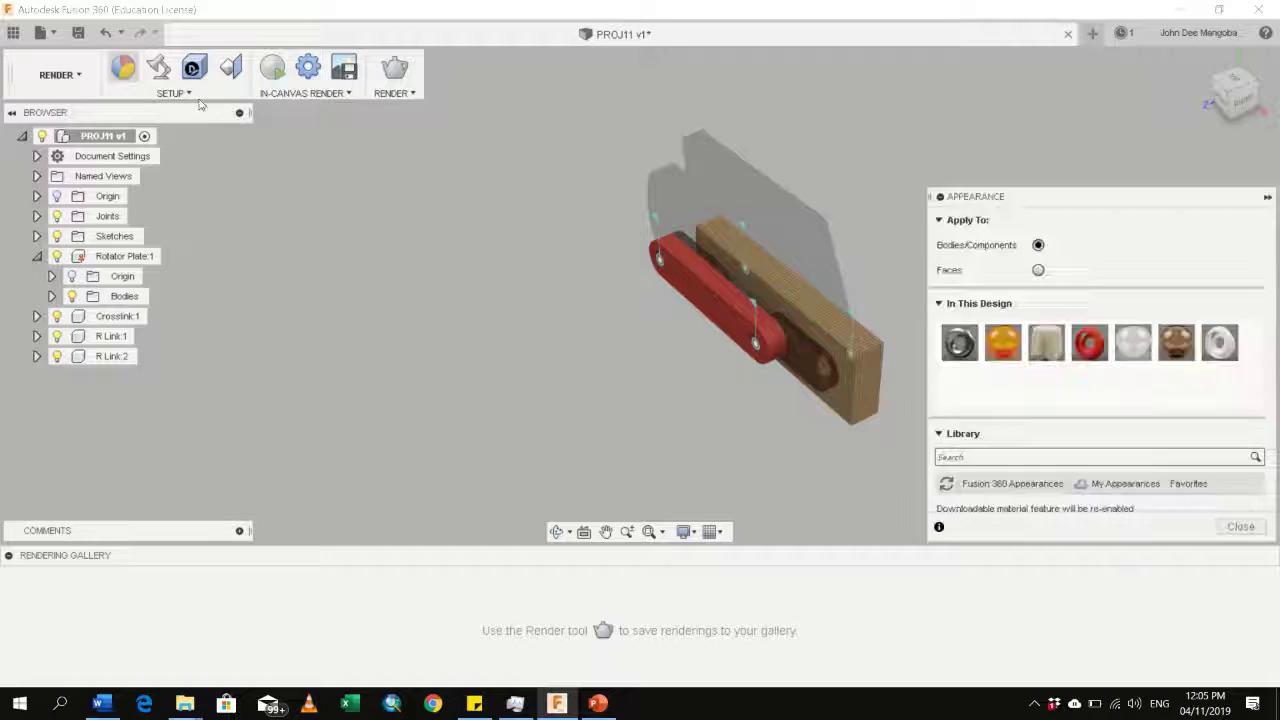
click(125, 67)
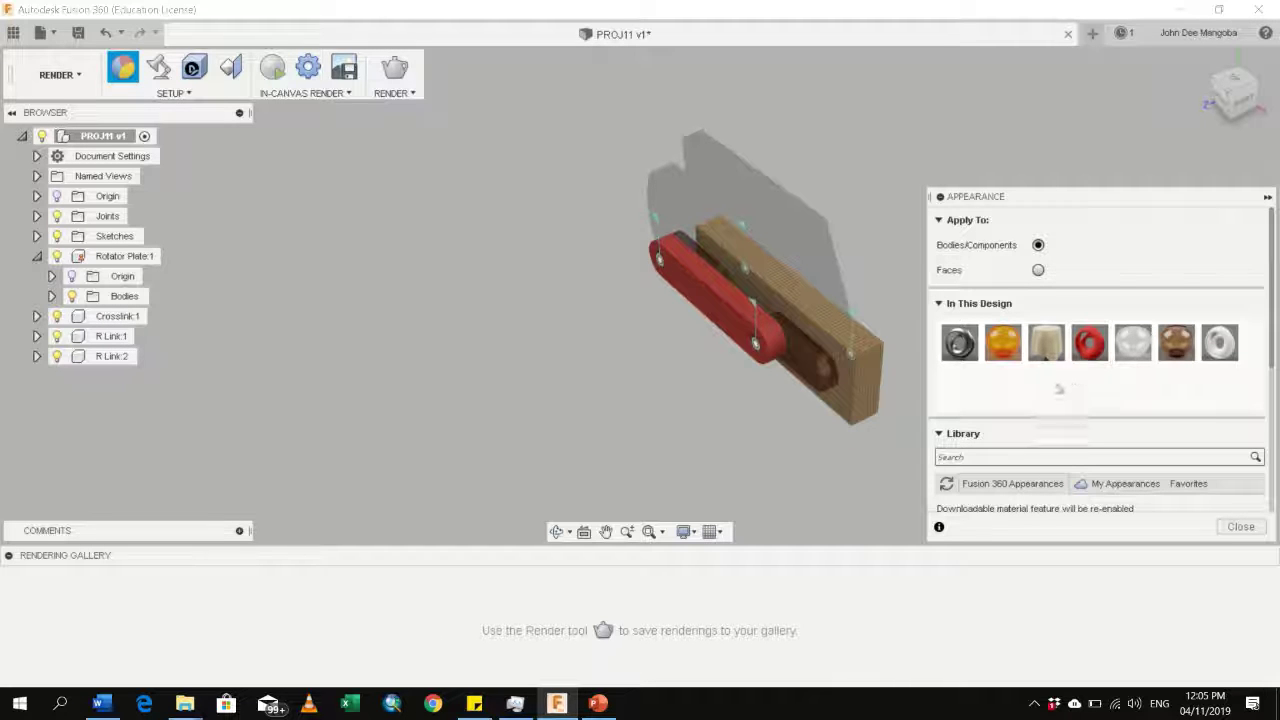
scroll(1050, 390, down, 6)
scroll(1050, 390, down, 1)
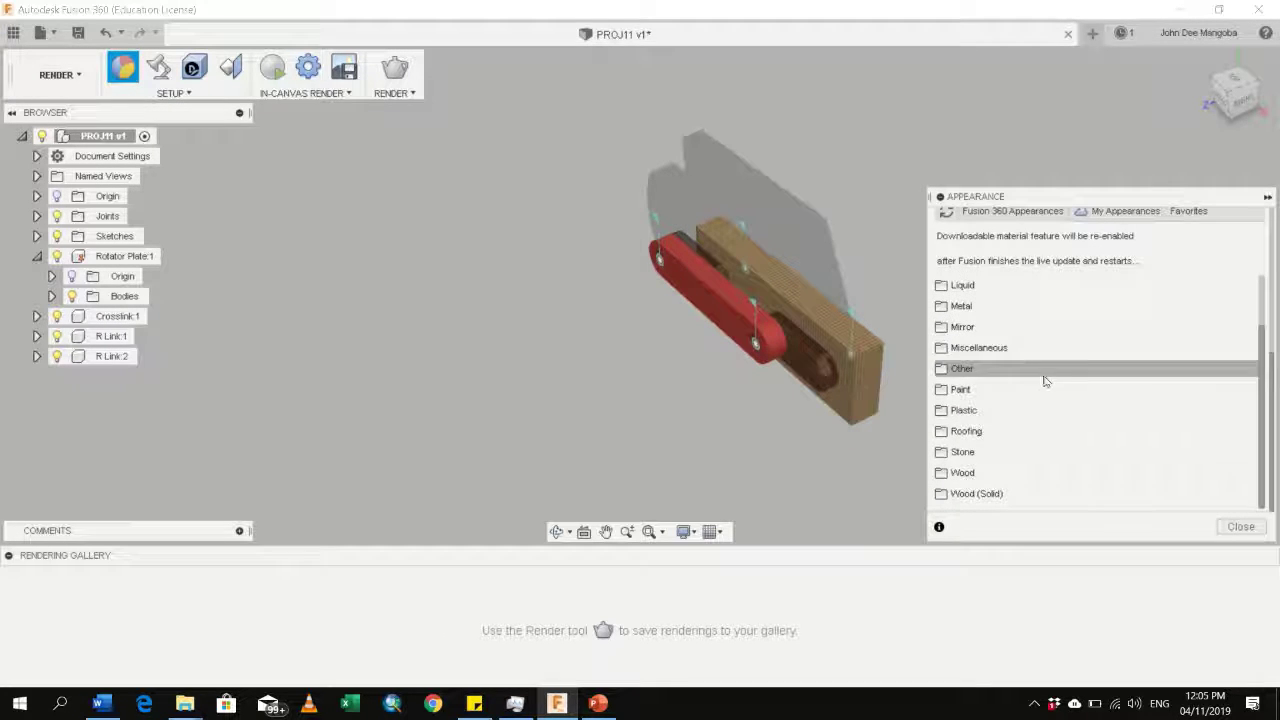
Step: Open the scene settings and view both the environment settings and the Environment Library
click(158, 68)
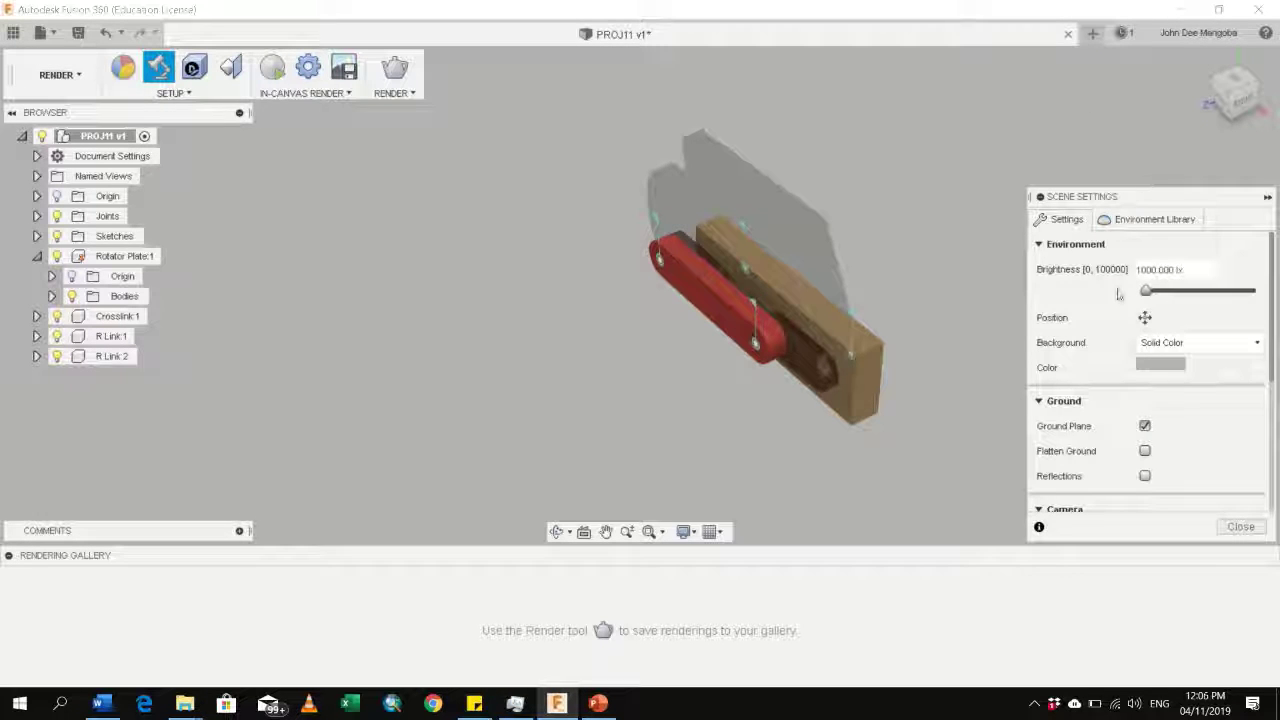
click(1145, 220)
click(1075, 224)
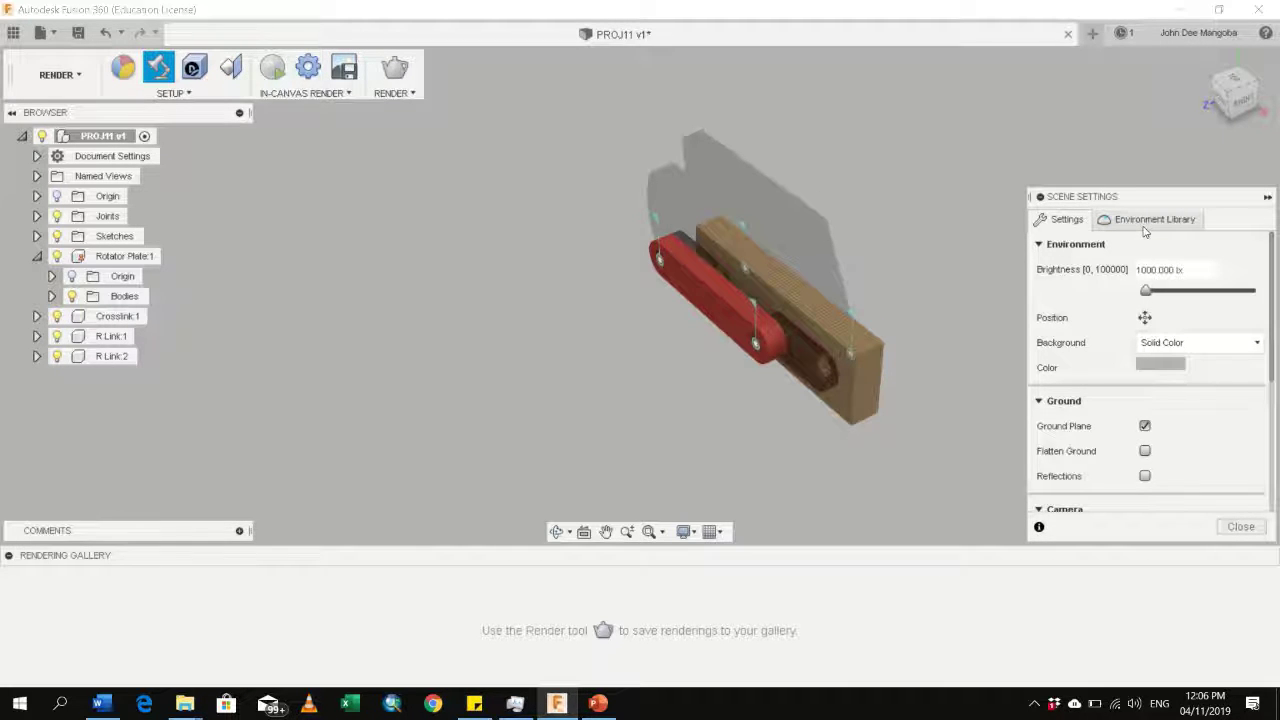
scroll(1145, 230, down, 5)
click(1122, 228)
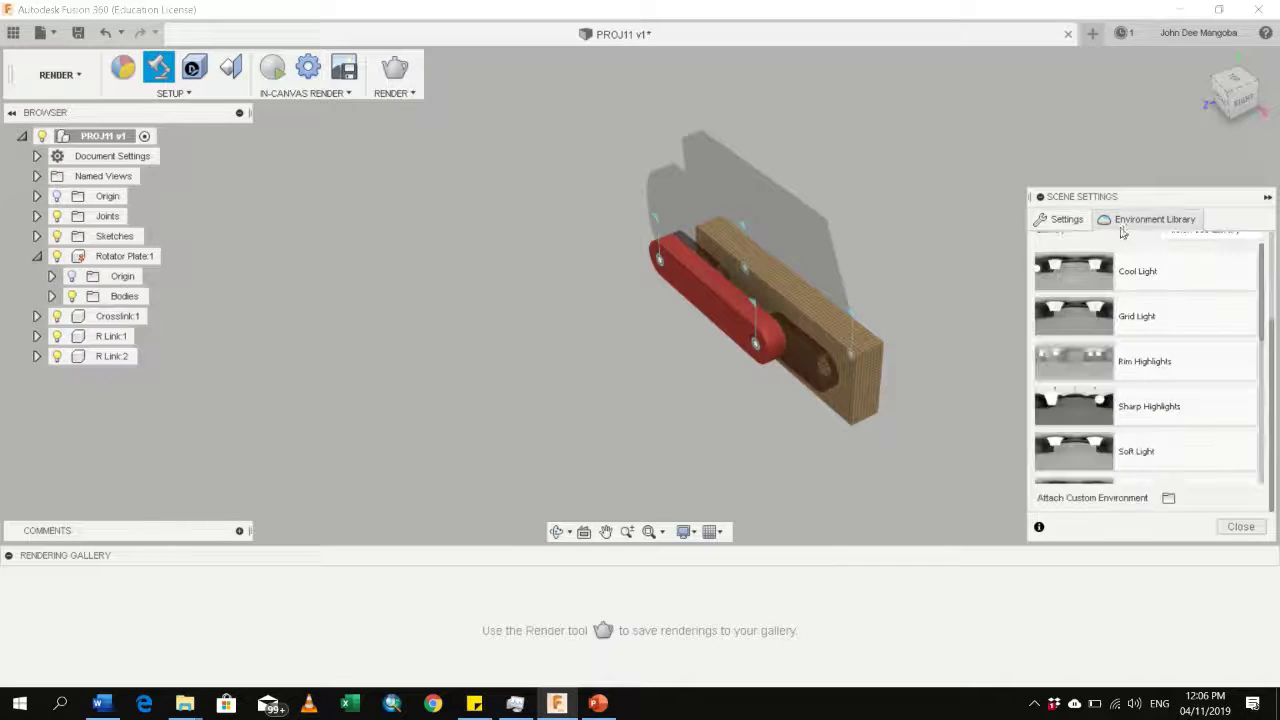
Step: Look through the environments in the Fusion 360 Library and try to download the Plaza environment
scroll(1135, 350, down, 3)
scroll(1140, 342, down, 1)
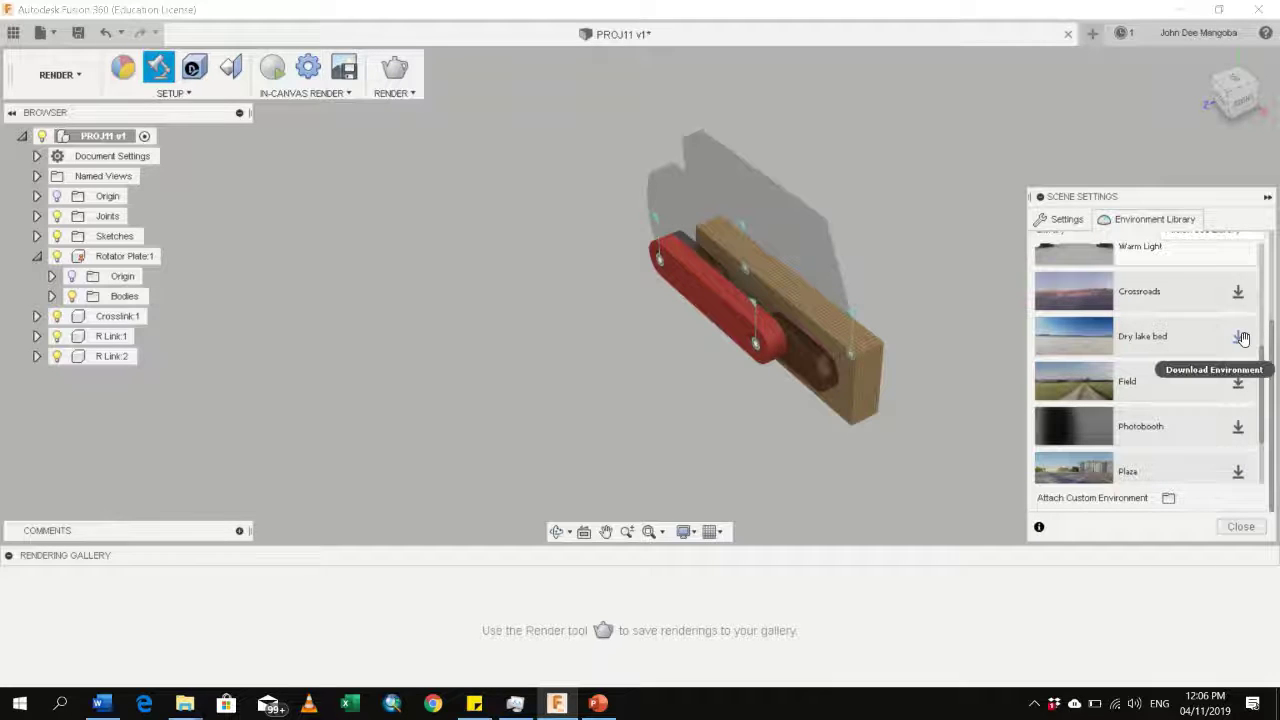
scroll(1232, 343, up, 1)
scroll(1230, 350, down, 3)
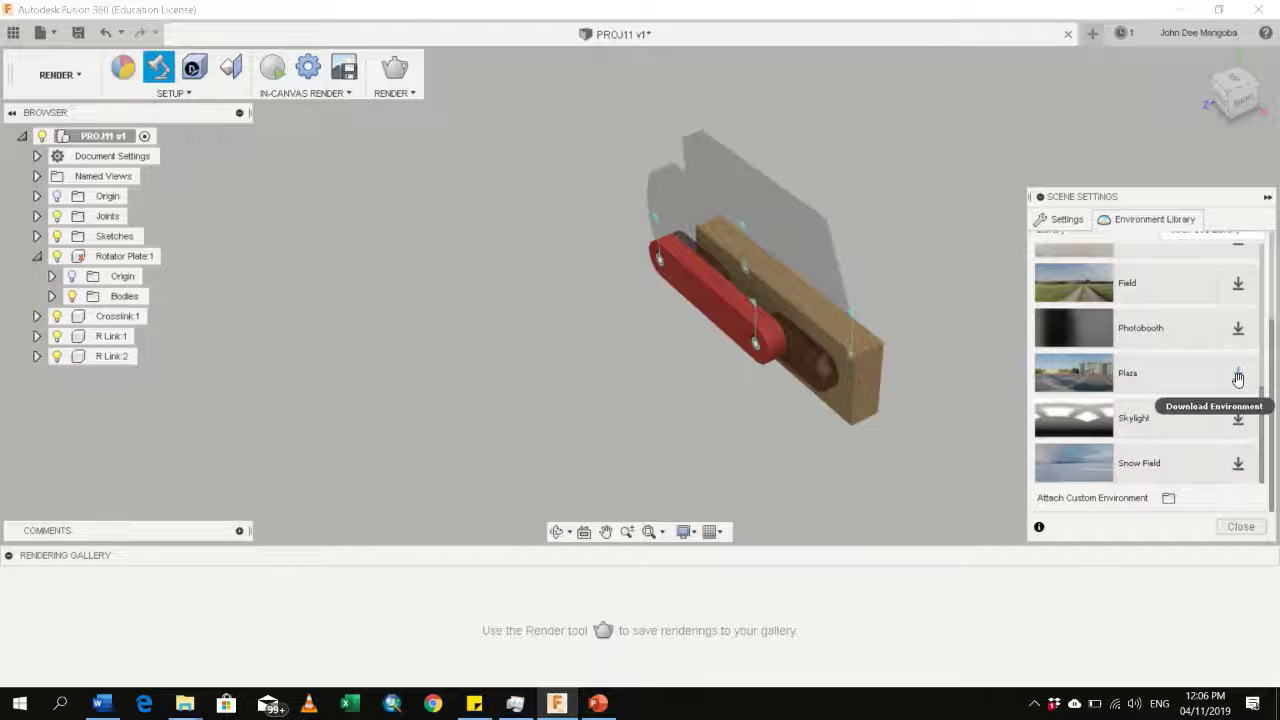
click(1238, 372)
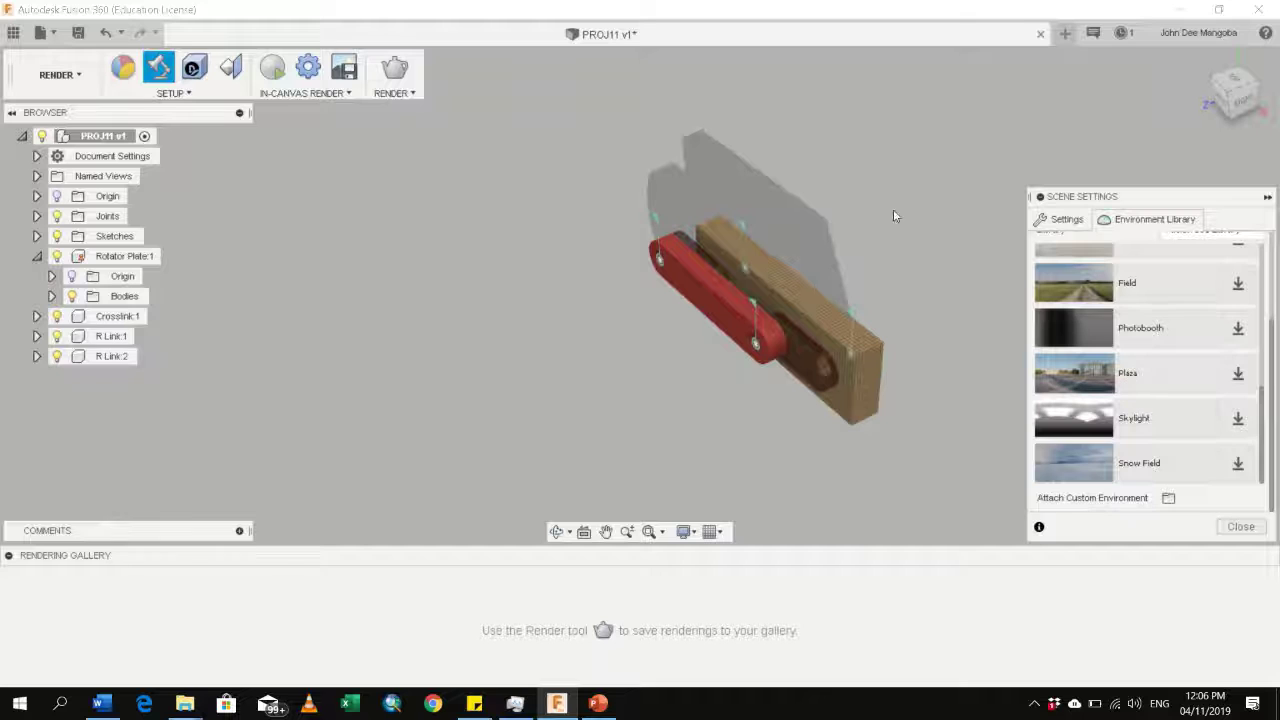
scroll(1130, 363, up, 8)
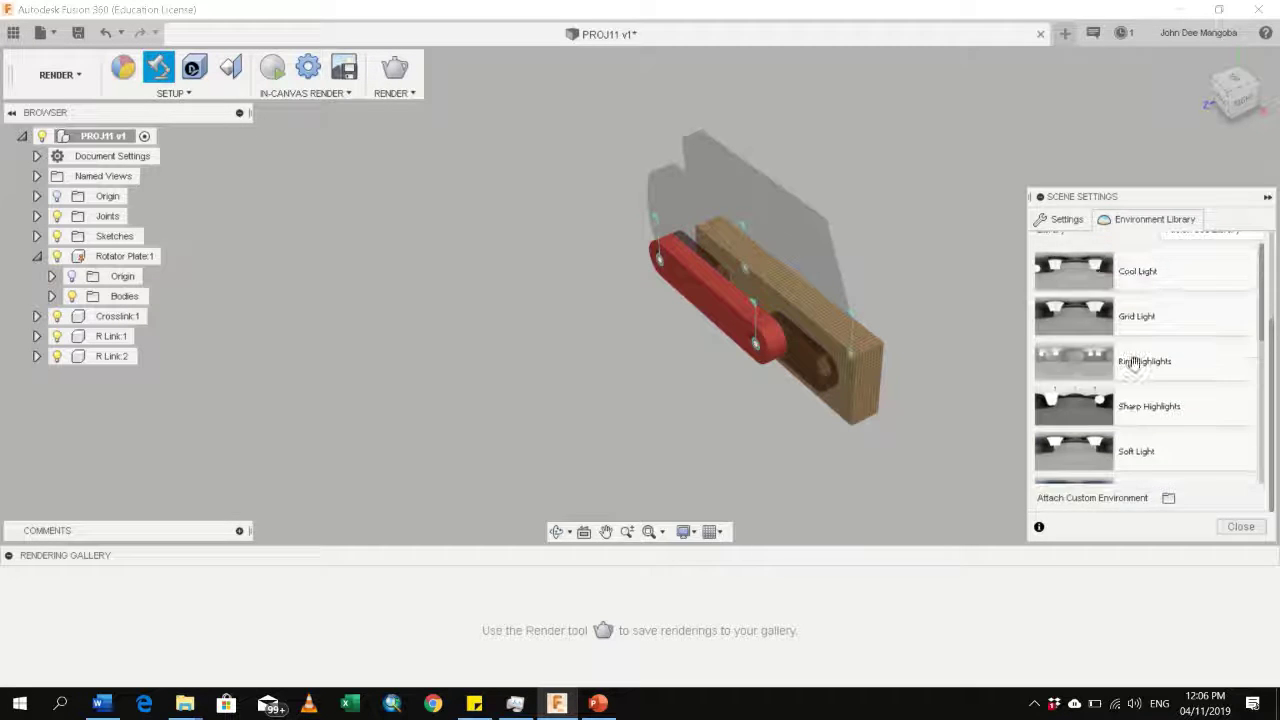
scroll(1130, 375, down, 1)
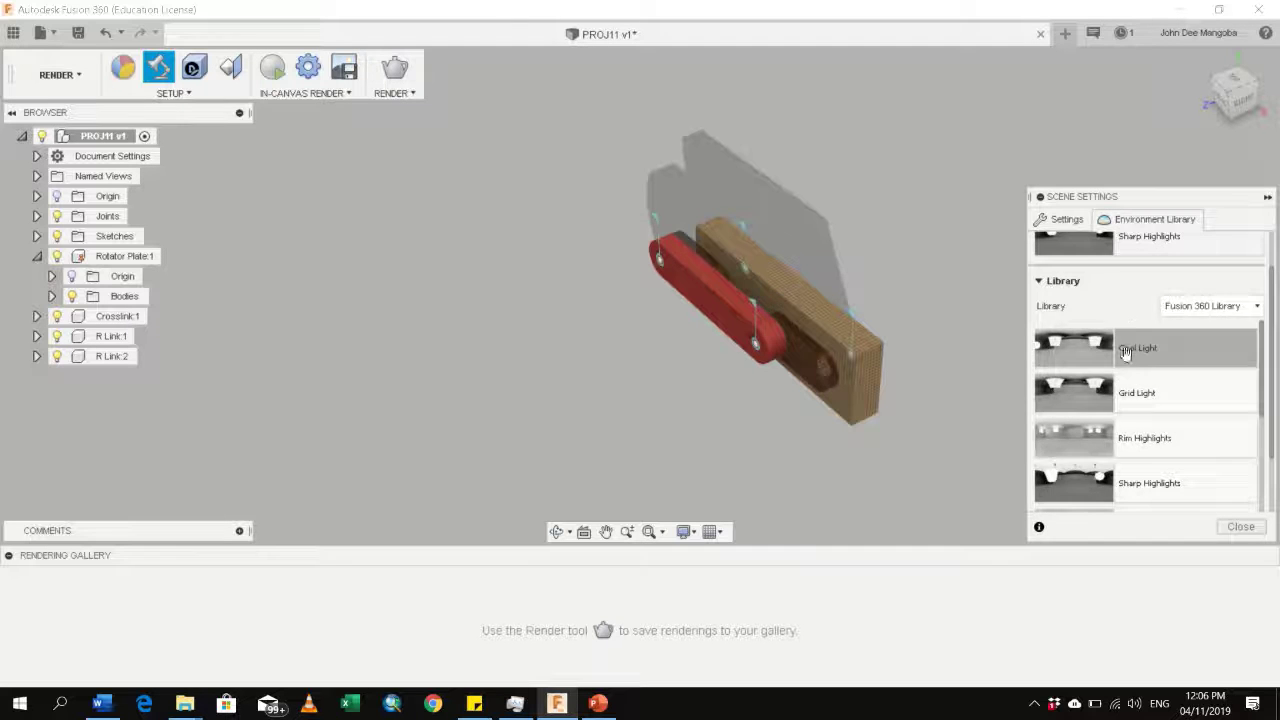
scroll(1131, 363, up, 1)
scroll(1135, 350, down, 2)
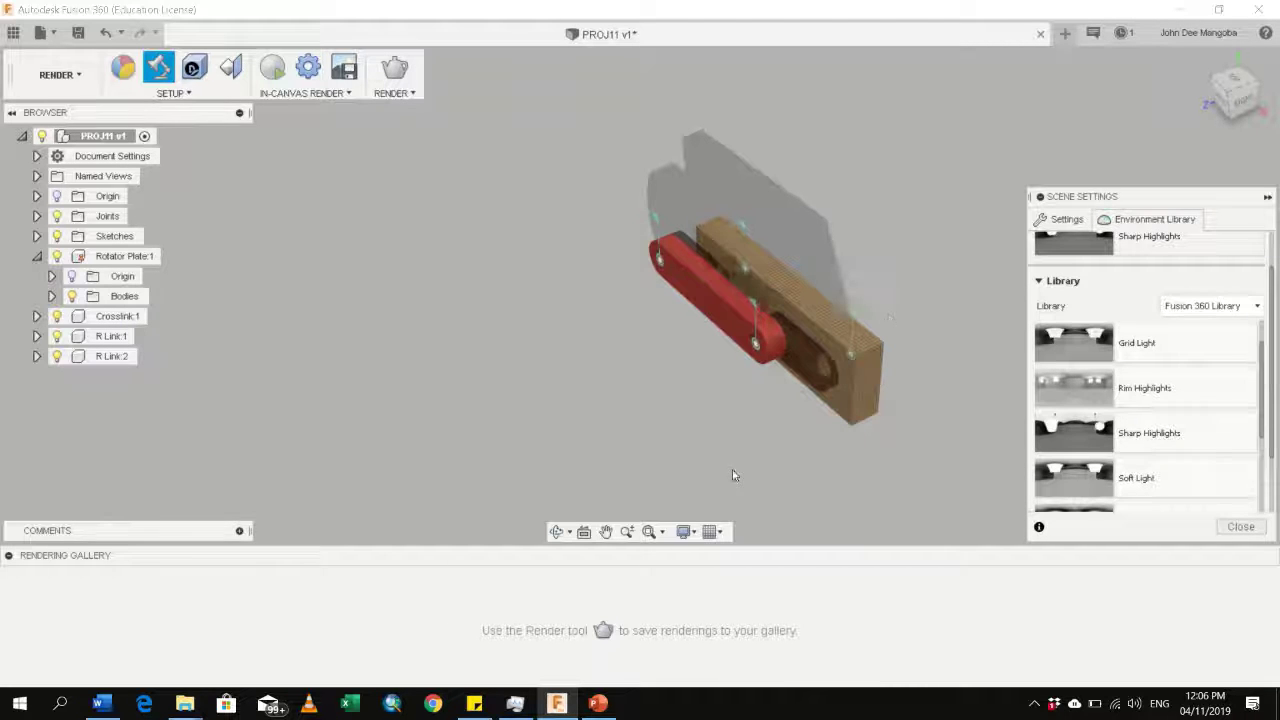
Step: Look at the linkage from several angles, return it to the home view, and hide the assembly's joints
click(556, 532)
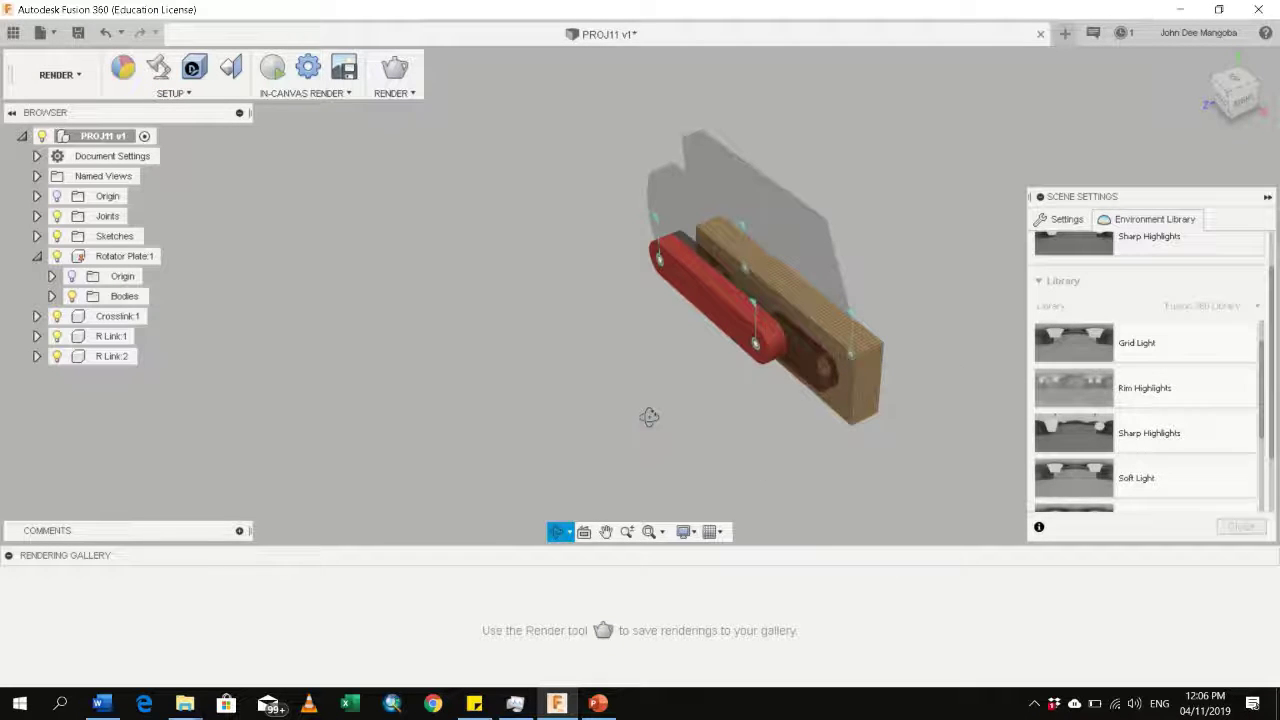
drag(700, 431, 726, 403)
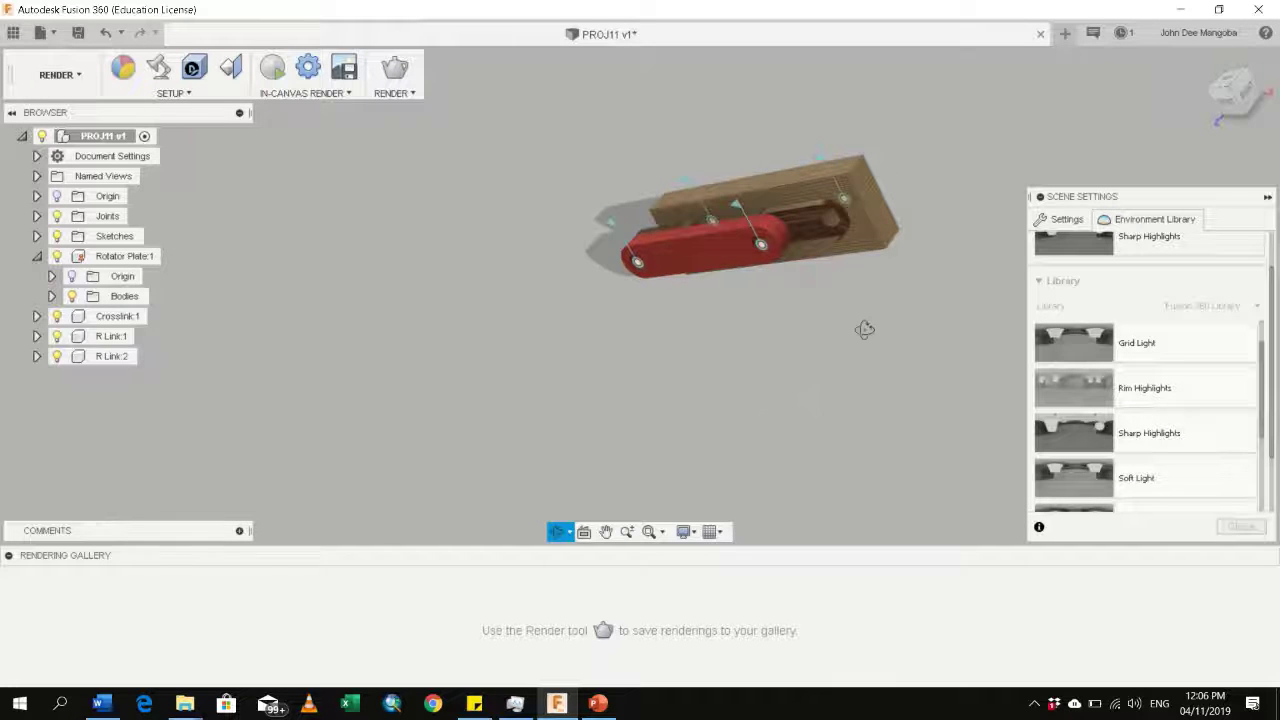
drag(919, 184, 914, 223)
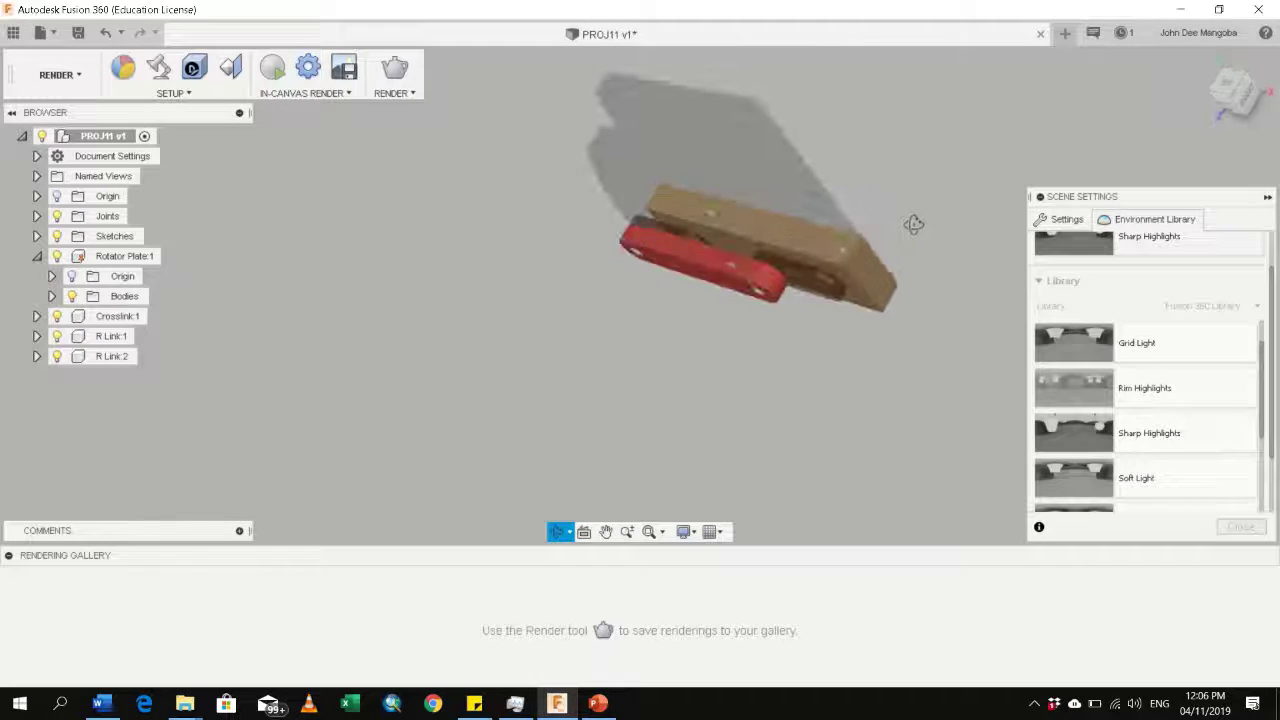
click(1240, 92)
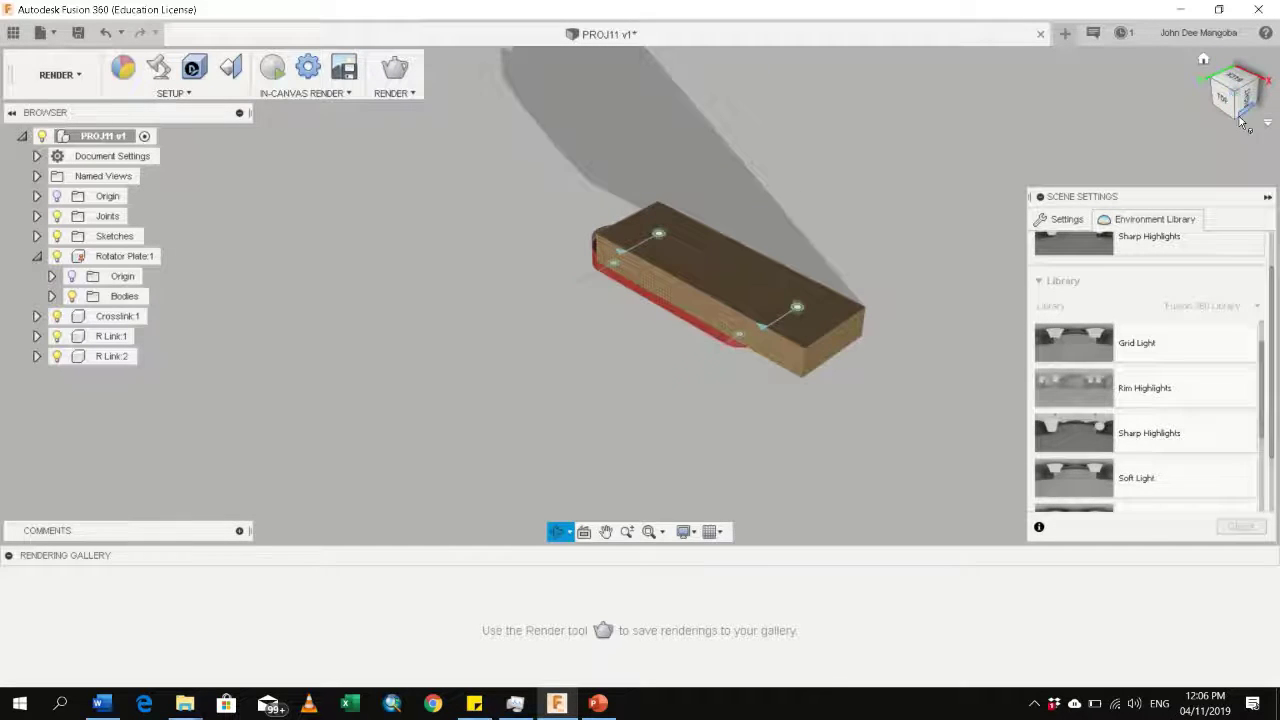
click(1240, 120)
click(1224, 89)
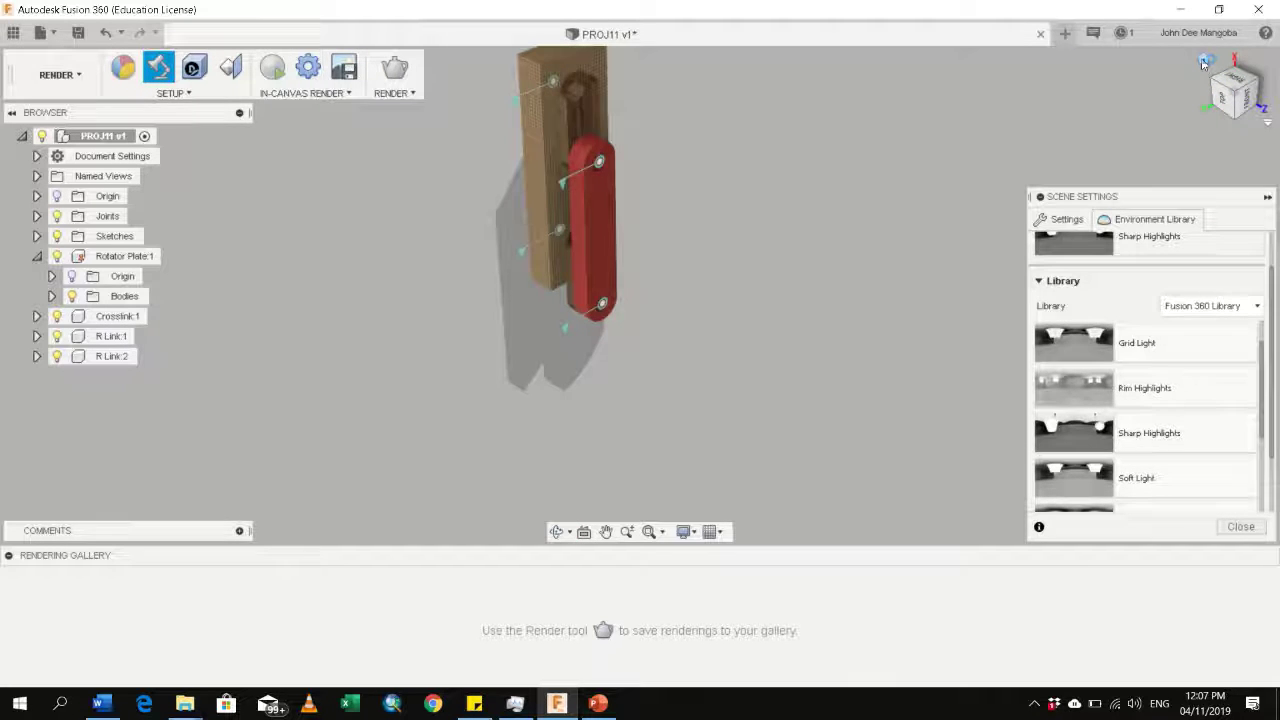
click(1205, 63)
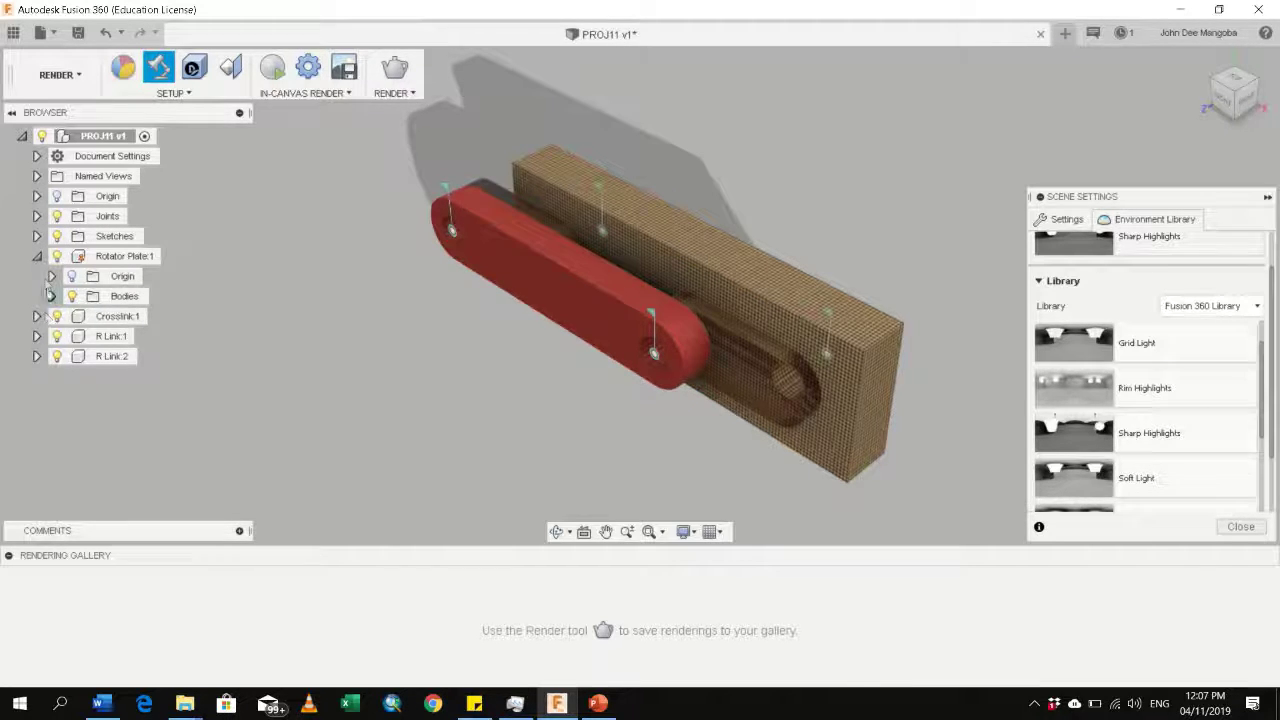
click(57, 217)
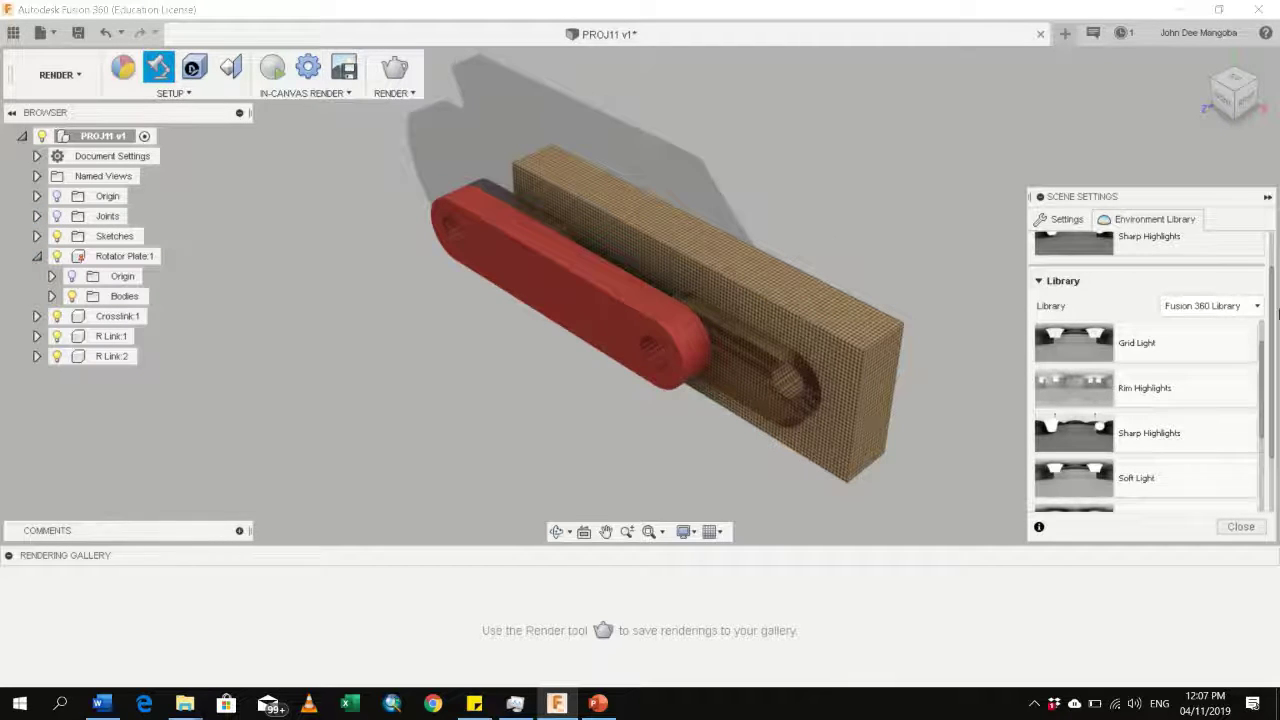
Step: Apply the dark metallic appearance already used in this design to the R links and collapse the appearance settings
scroll(1077, 333, down, 5)
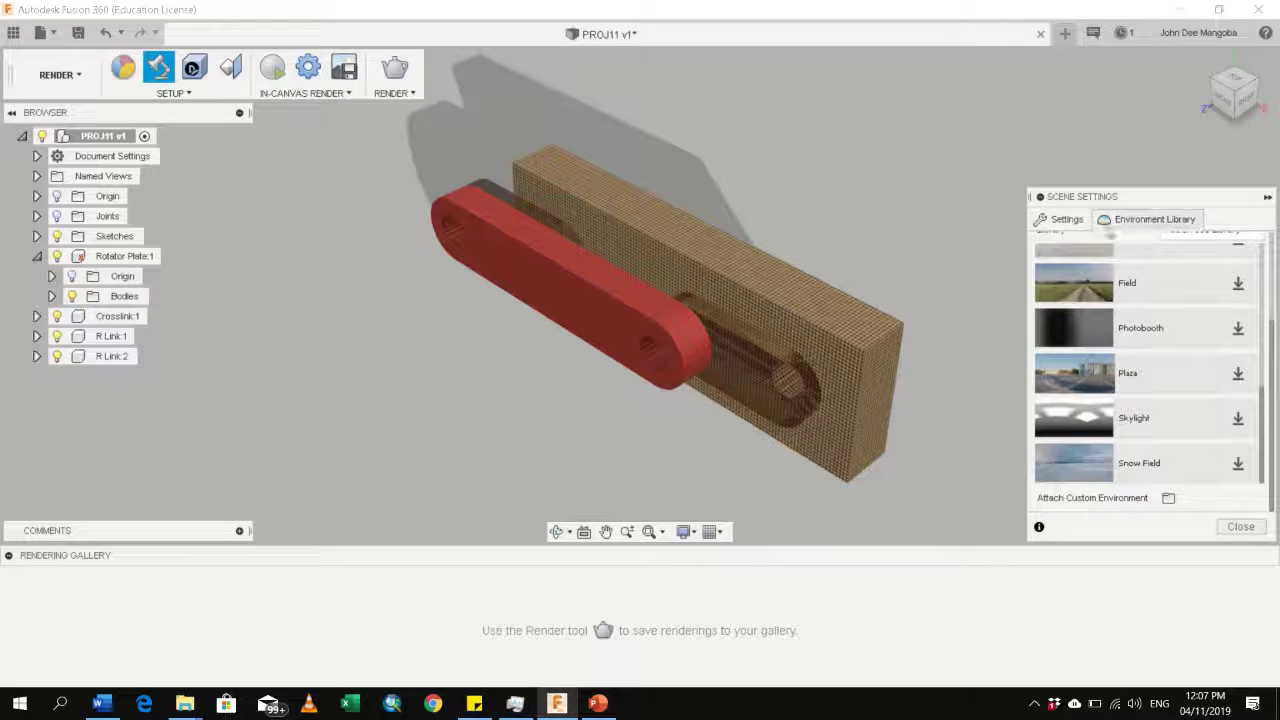
click(124, 74)
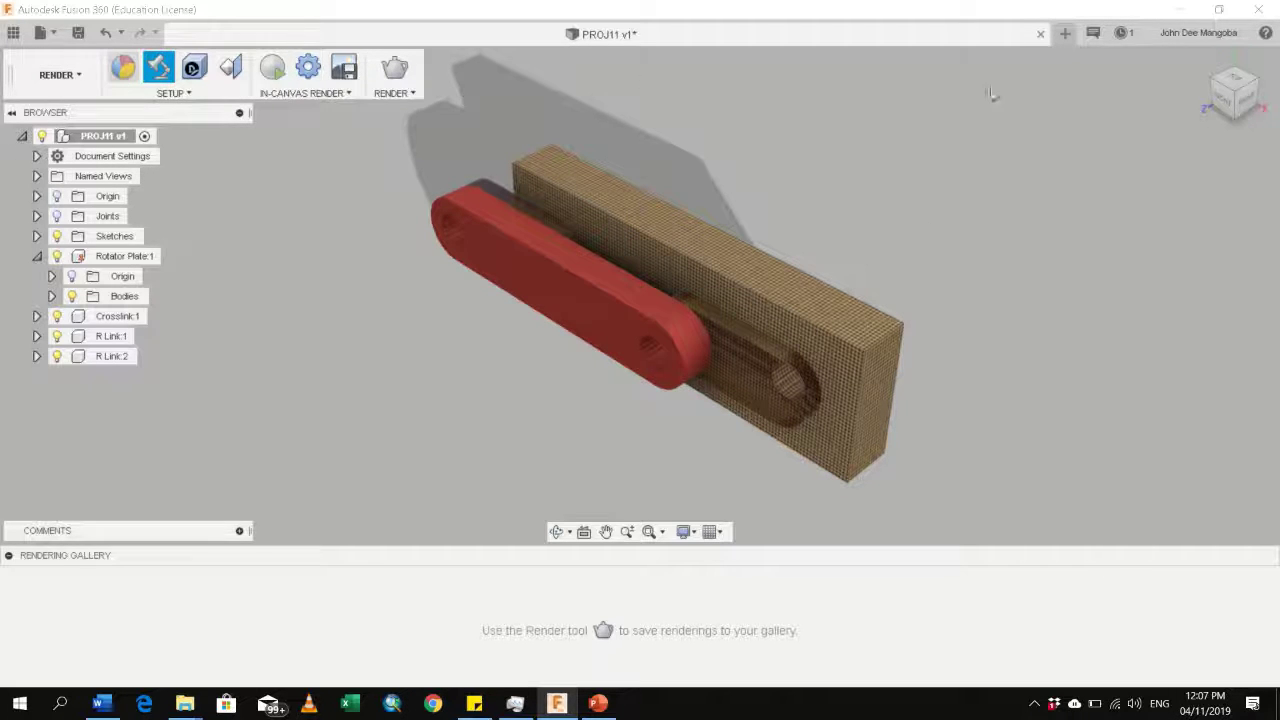
click(123, 67)
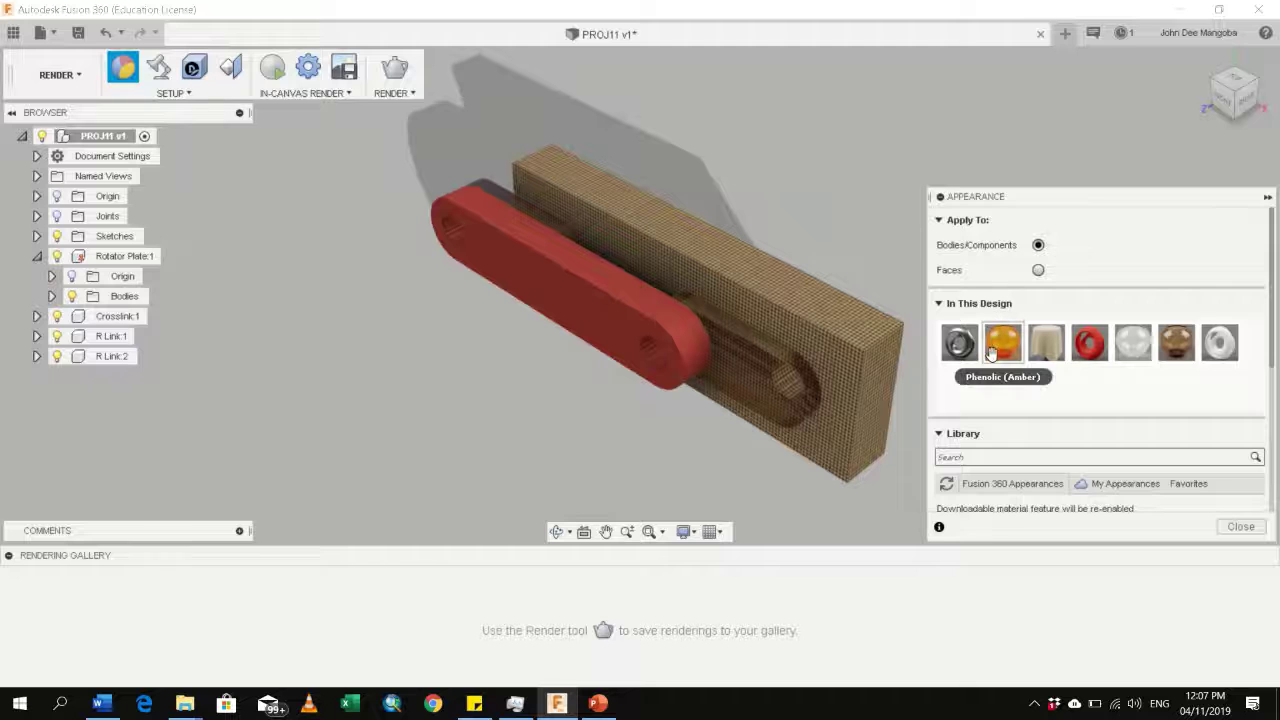
drag(959, 343, 752, 404)
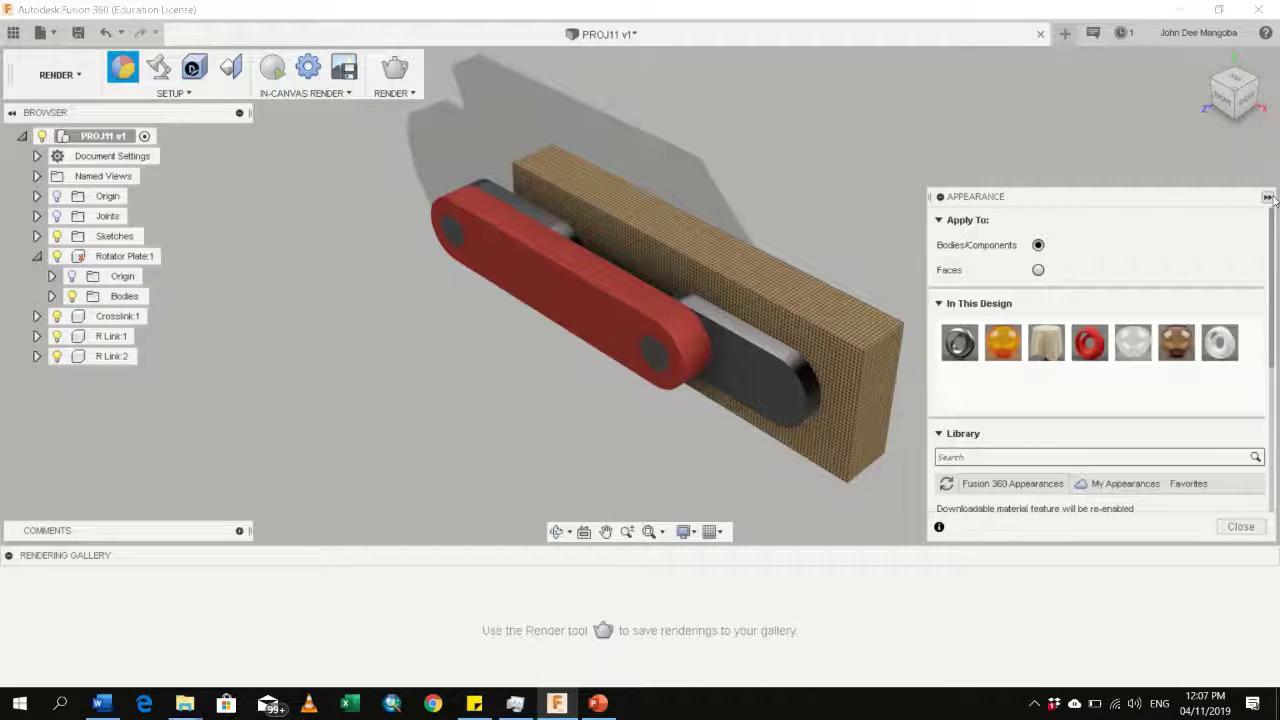
click(940, 197)
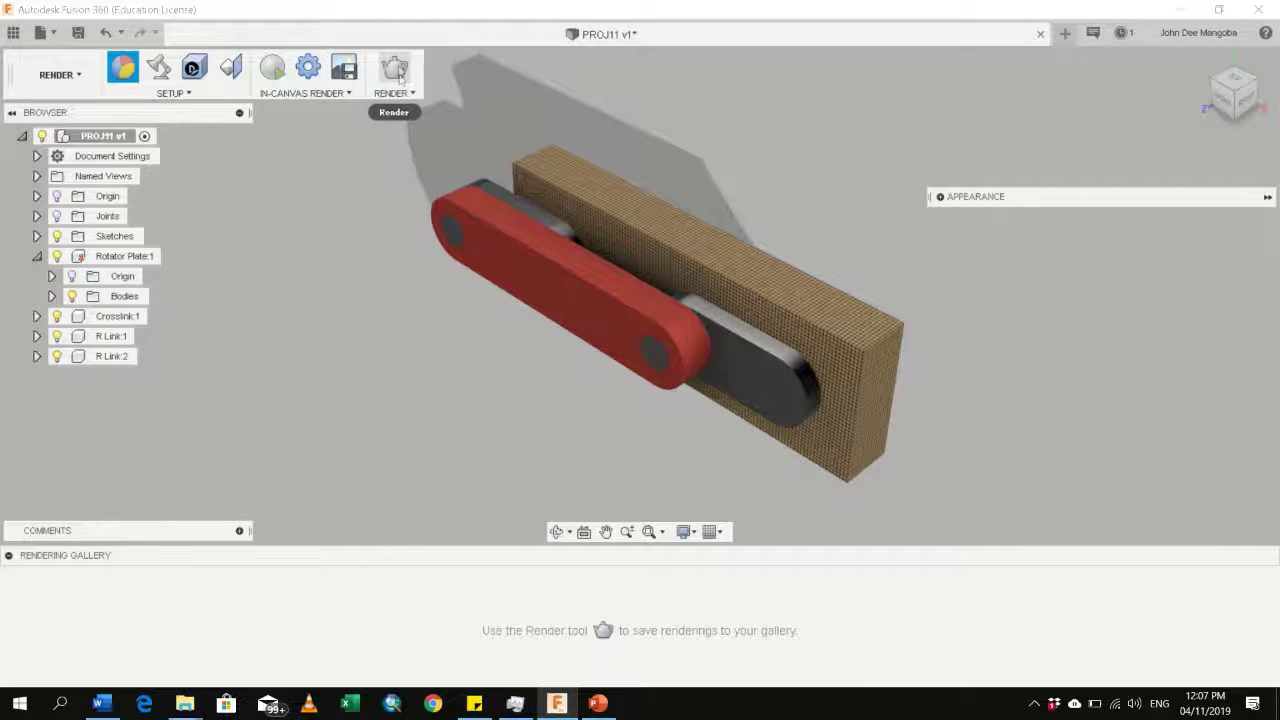
Step: Capture an 800 x 600 (4:3) image with a transparent background and save it to the computer's Pictures folder as the PNG file PROJ11 v1
click(345, 68)
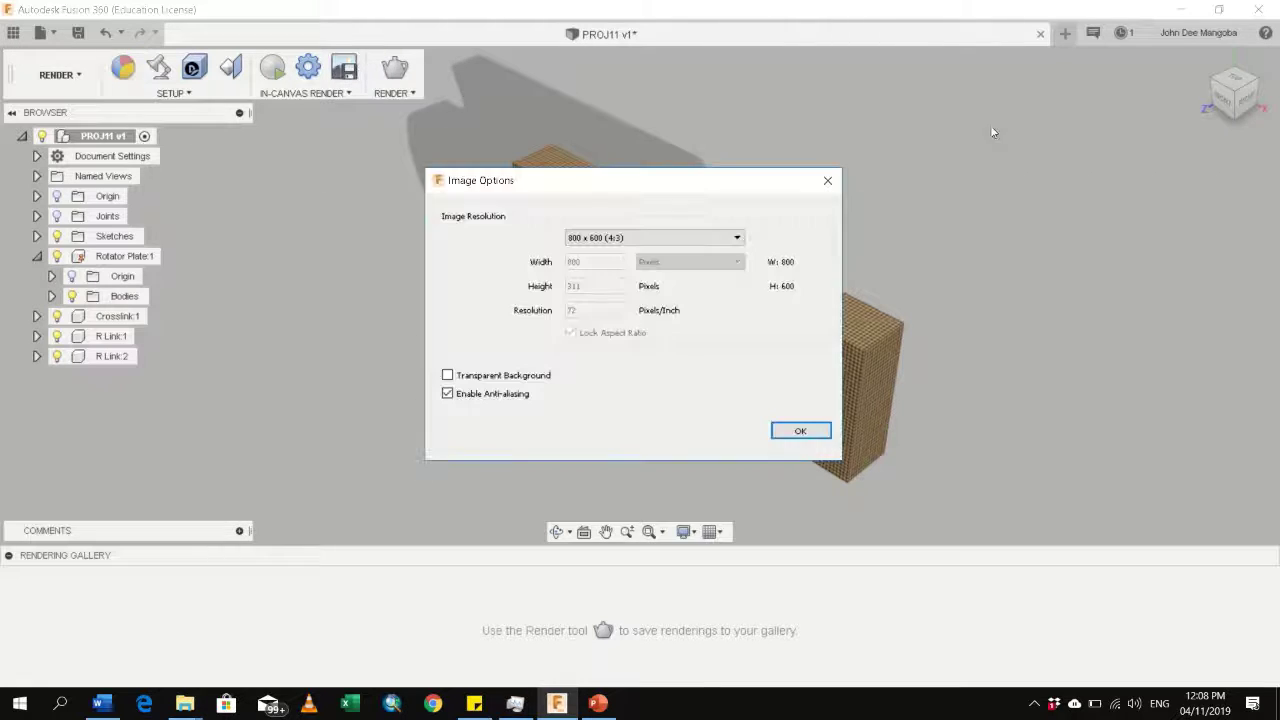
click(688, 239)
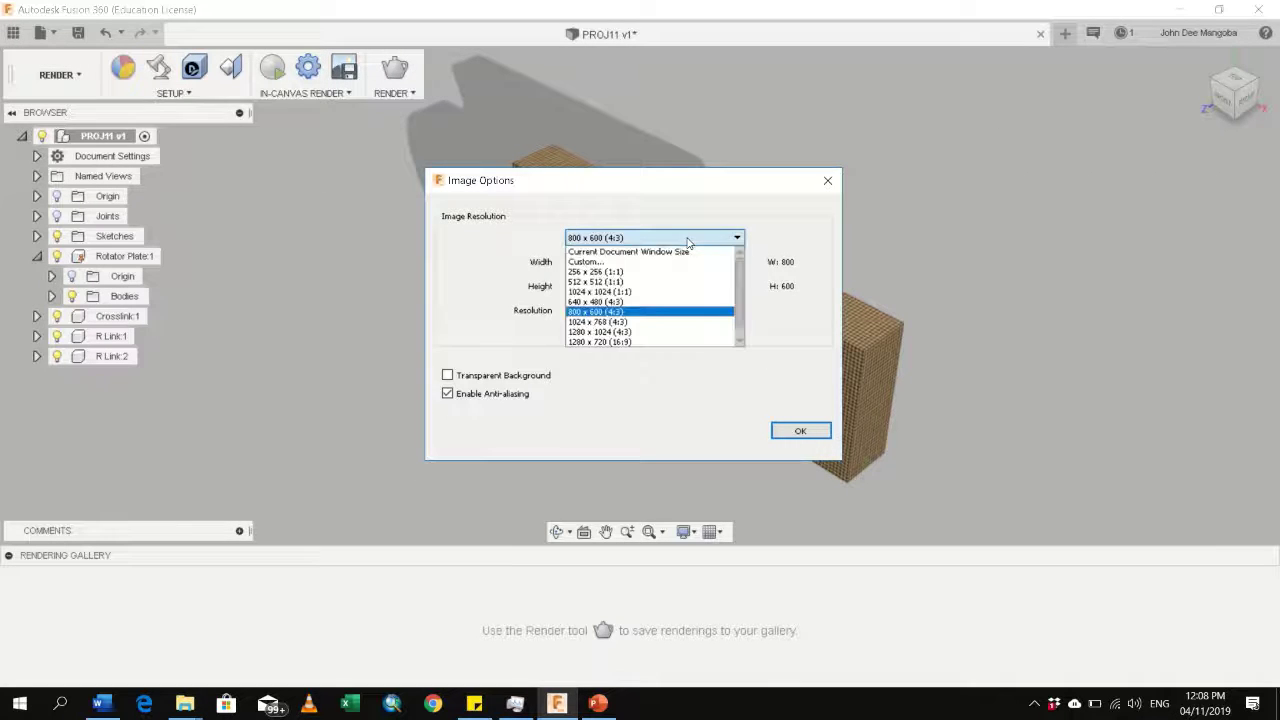
click(686, 320)
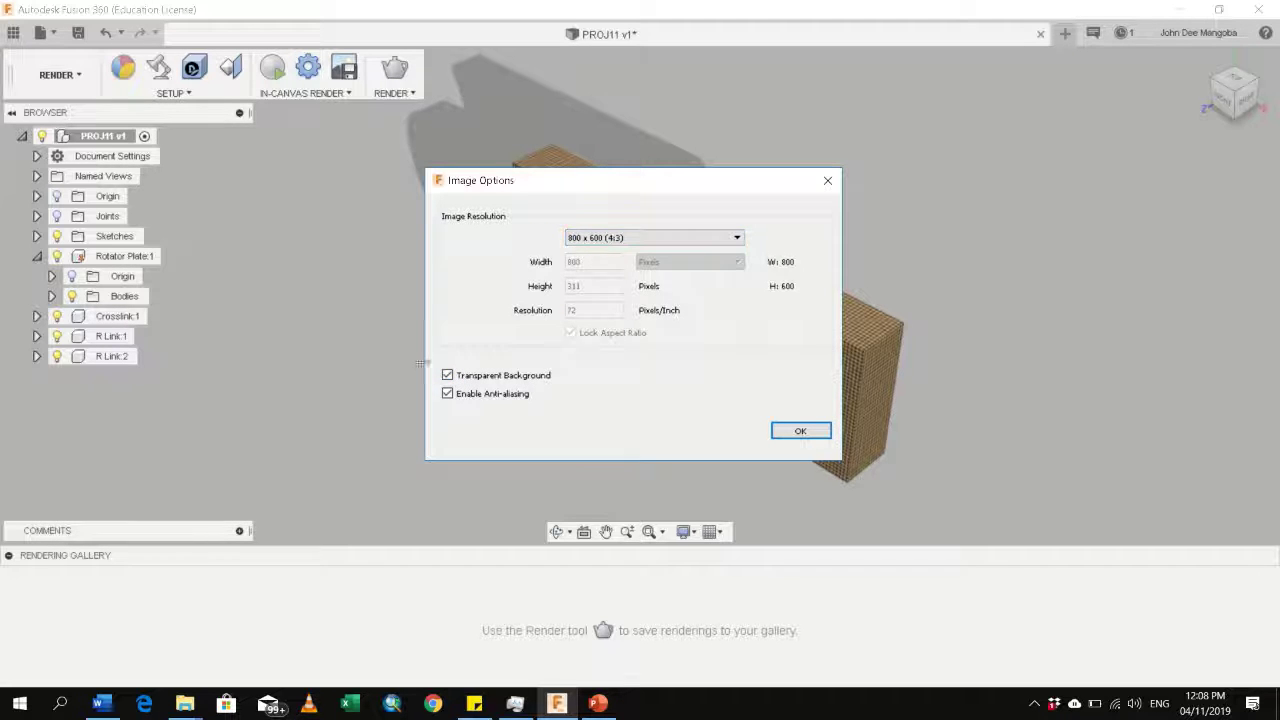
click(448, 378)
click(668, 240)
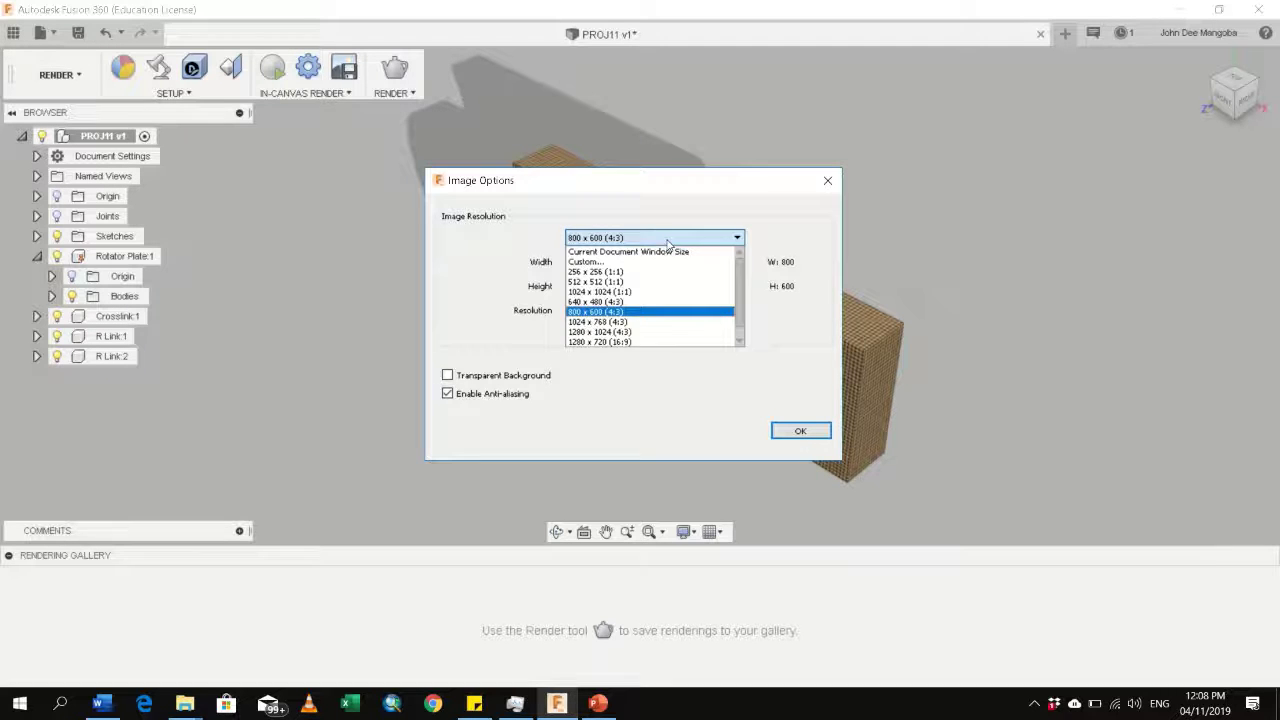
click(668, 242)
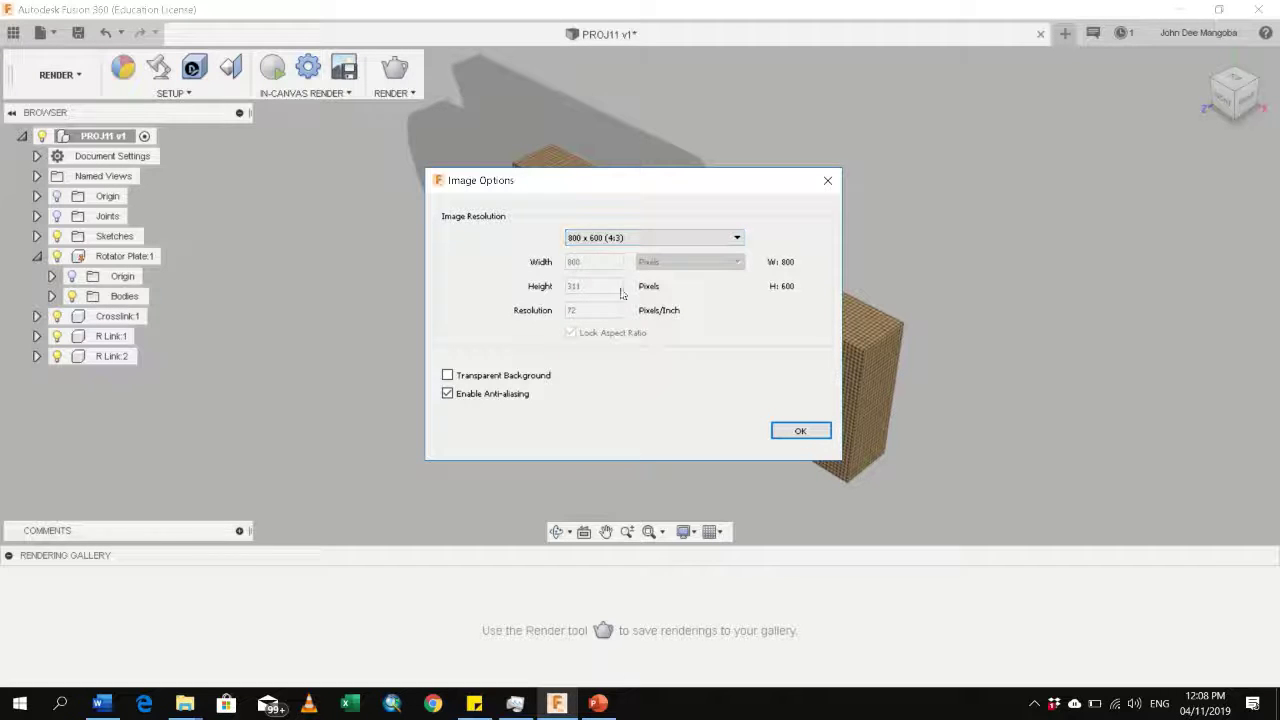
click(448, 377)
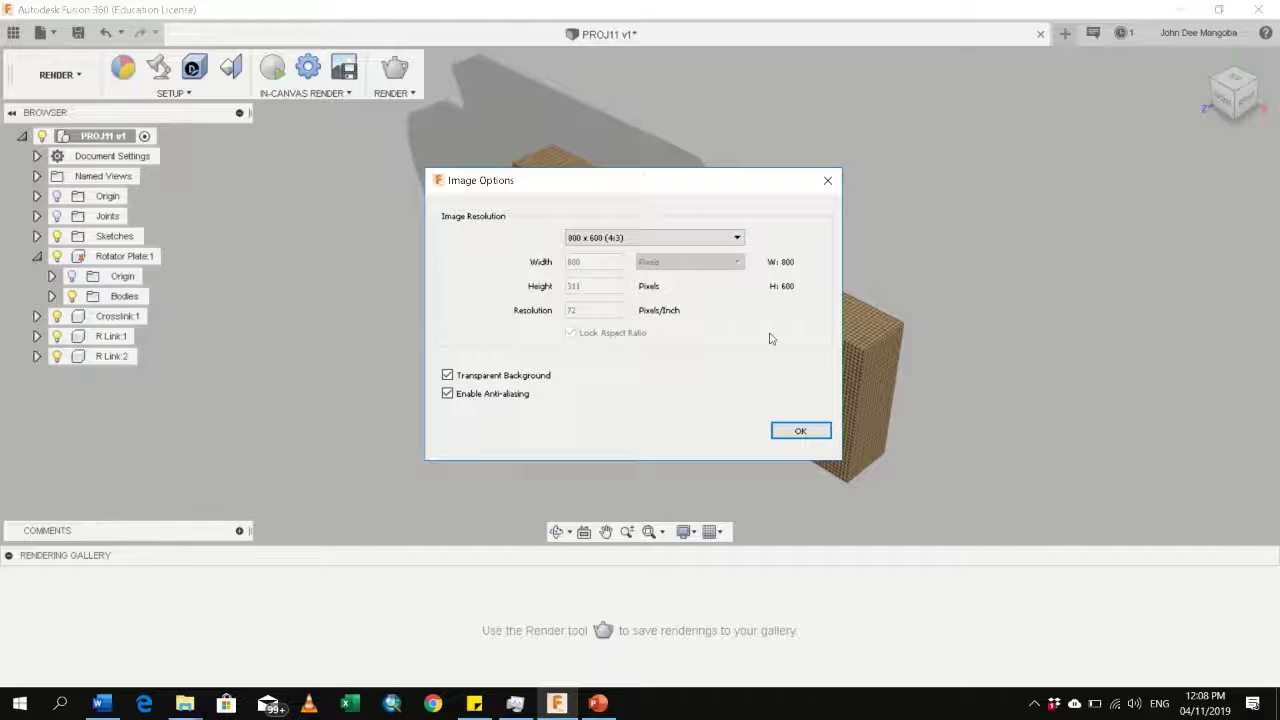
click(783, 436)
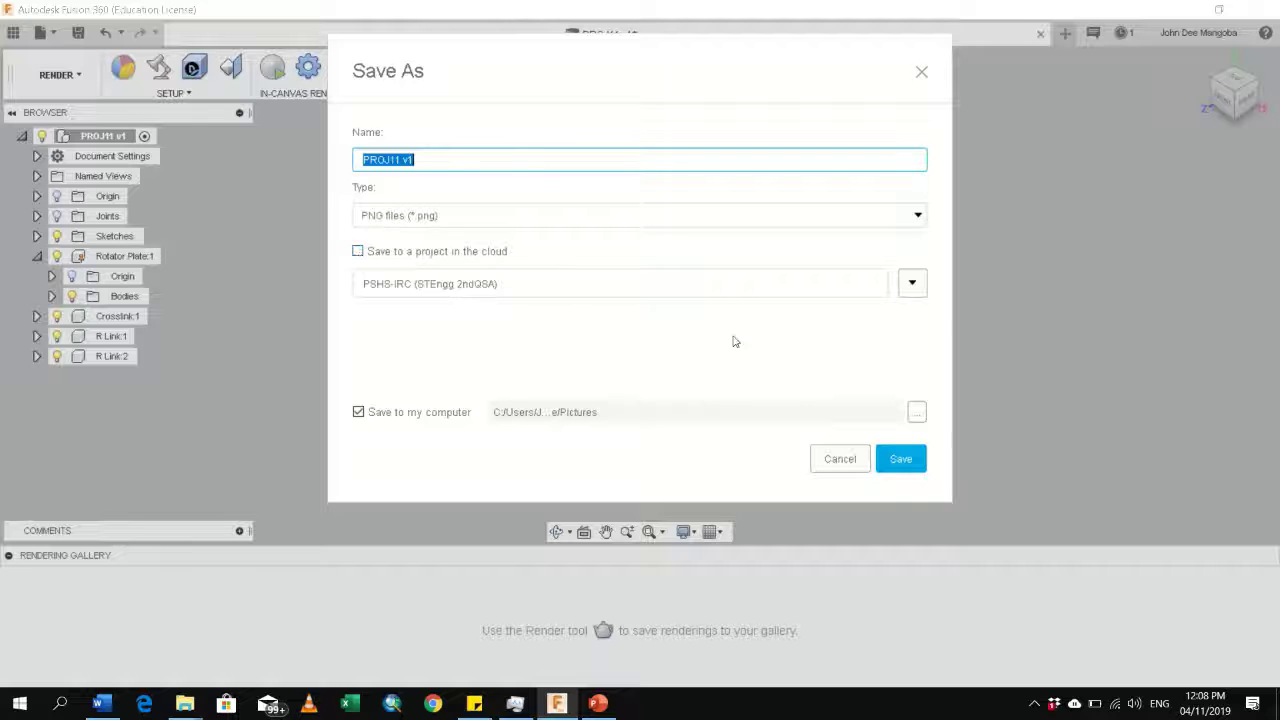
click(902, 462)
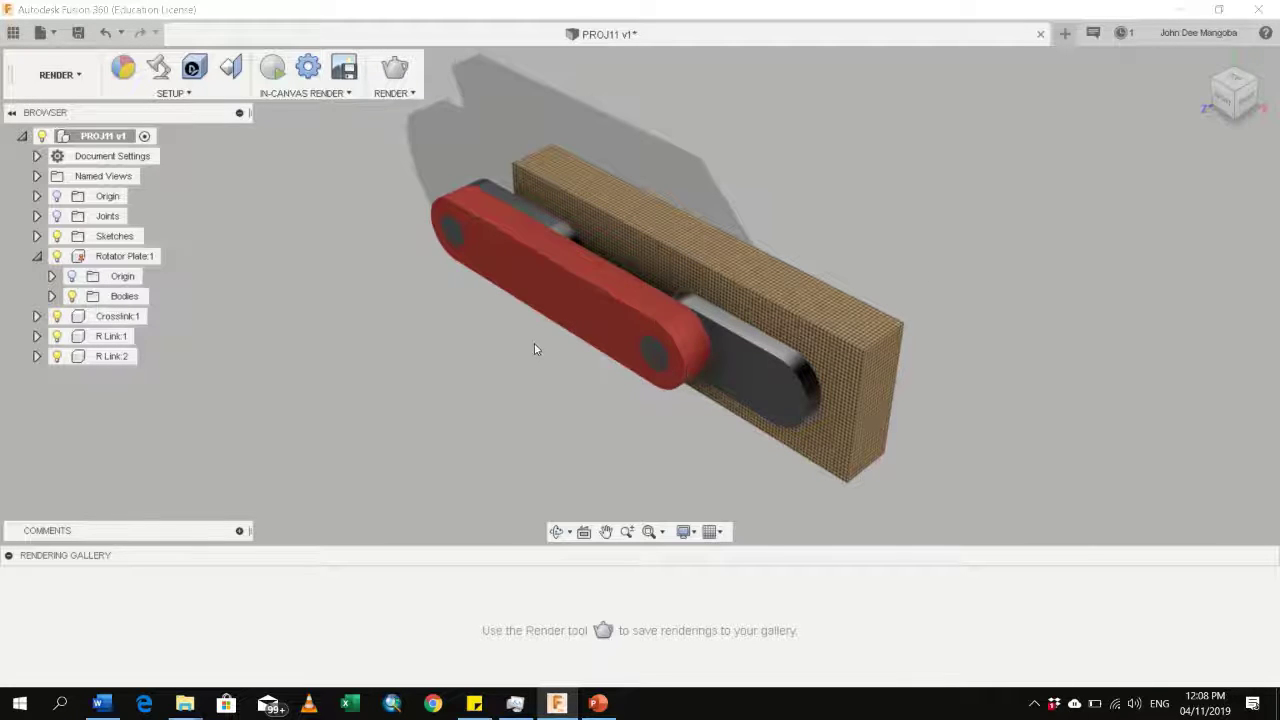
Step: Switch to File Explorer, find the PROJ11 v1 image in the Pictures folder, and view it in Photos
click(184, 703)
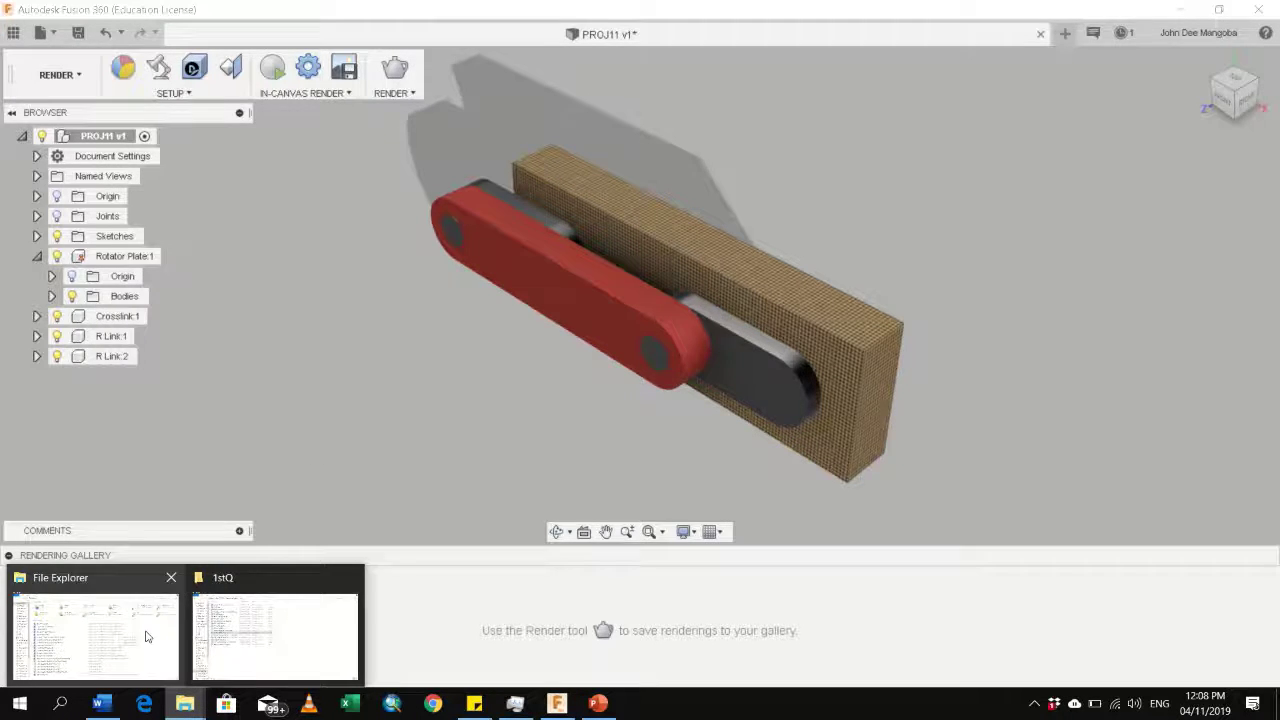
click(110, 640)
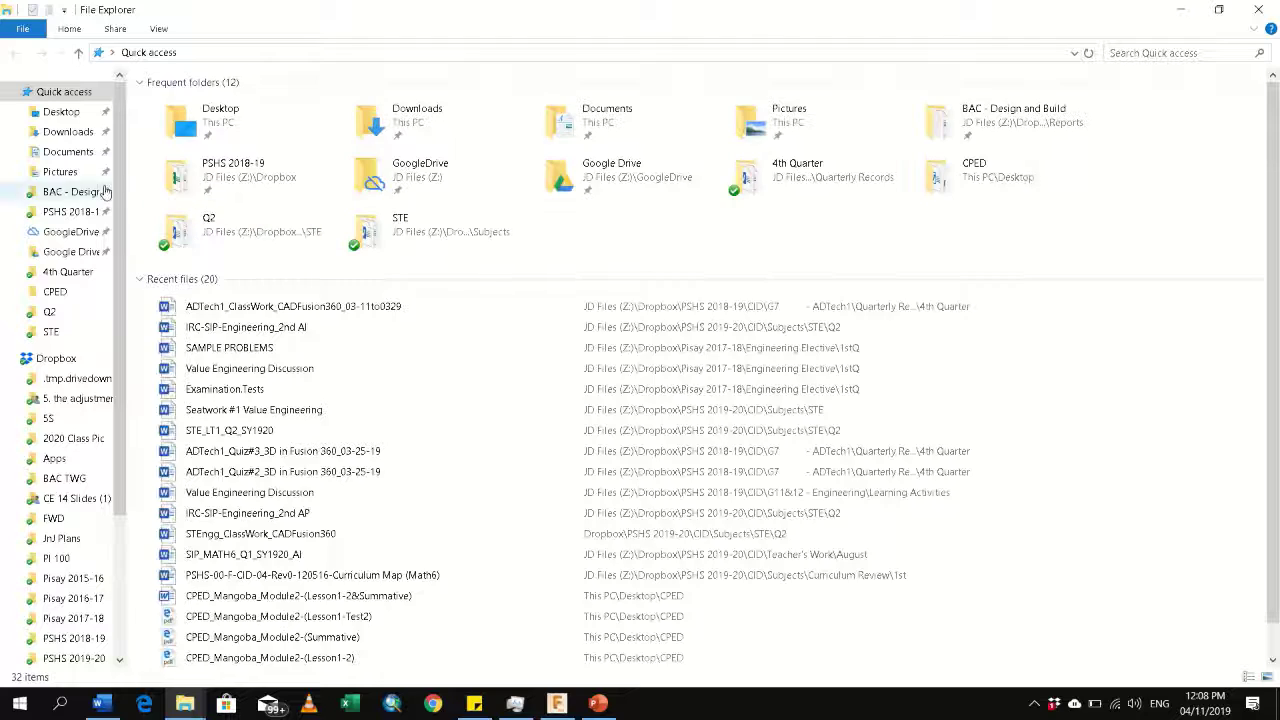
click(62, 172)
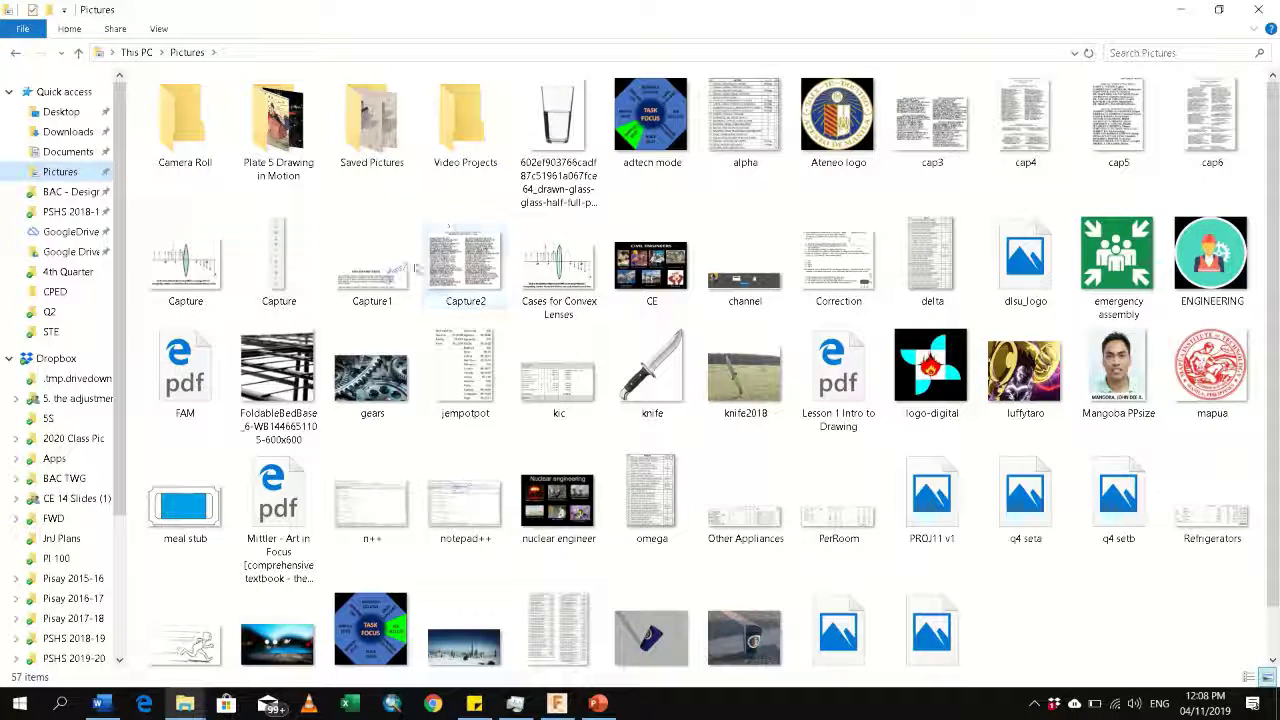
click(706, 400)
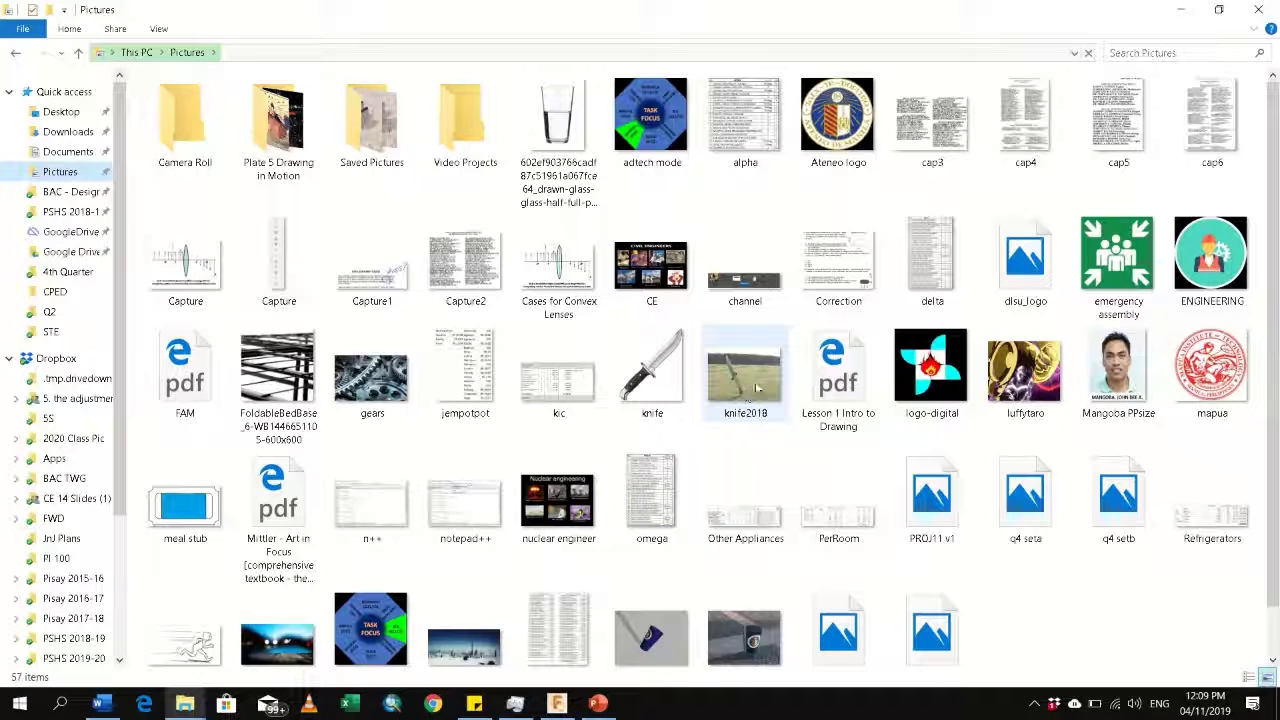
click(930, 505)
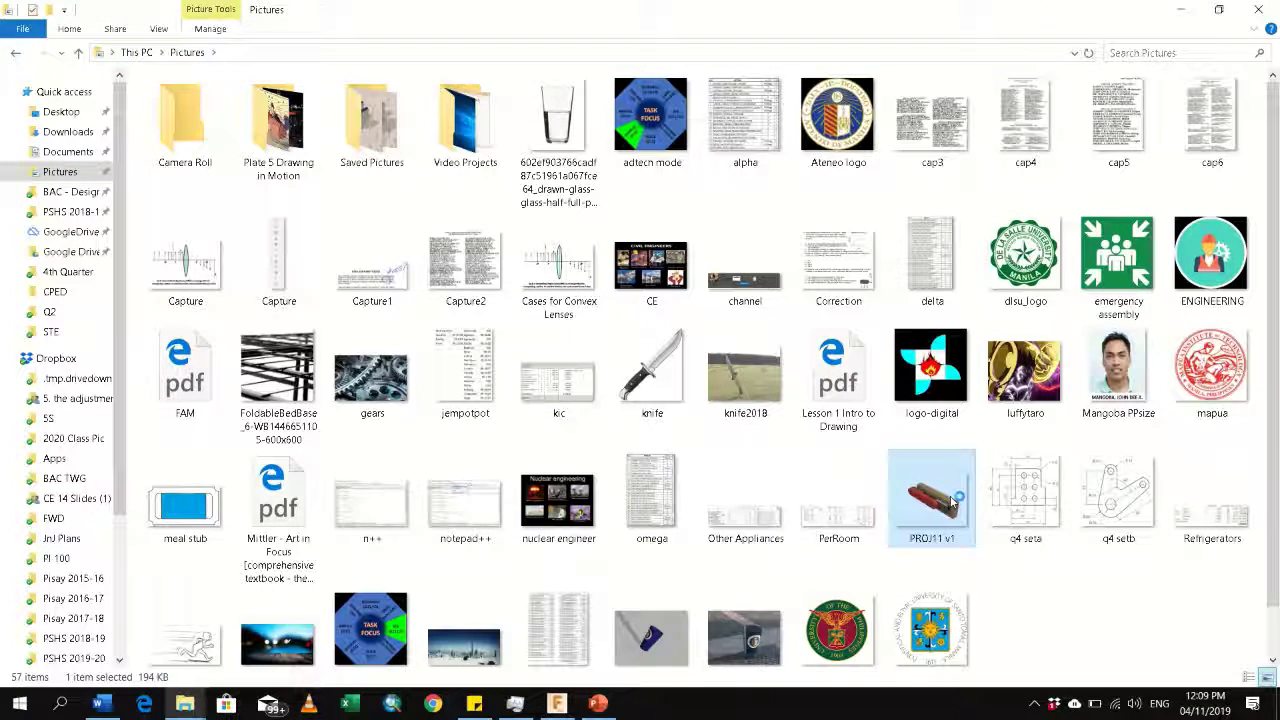
double_click(952, 500)
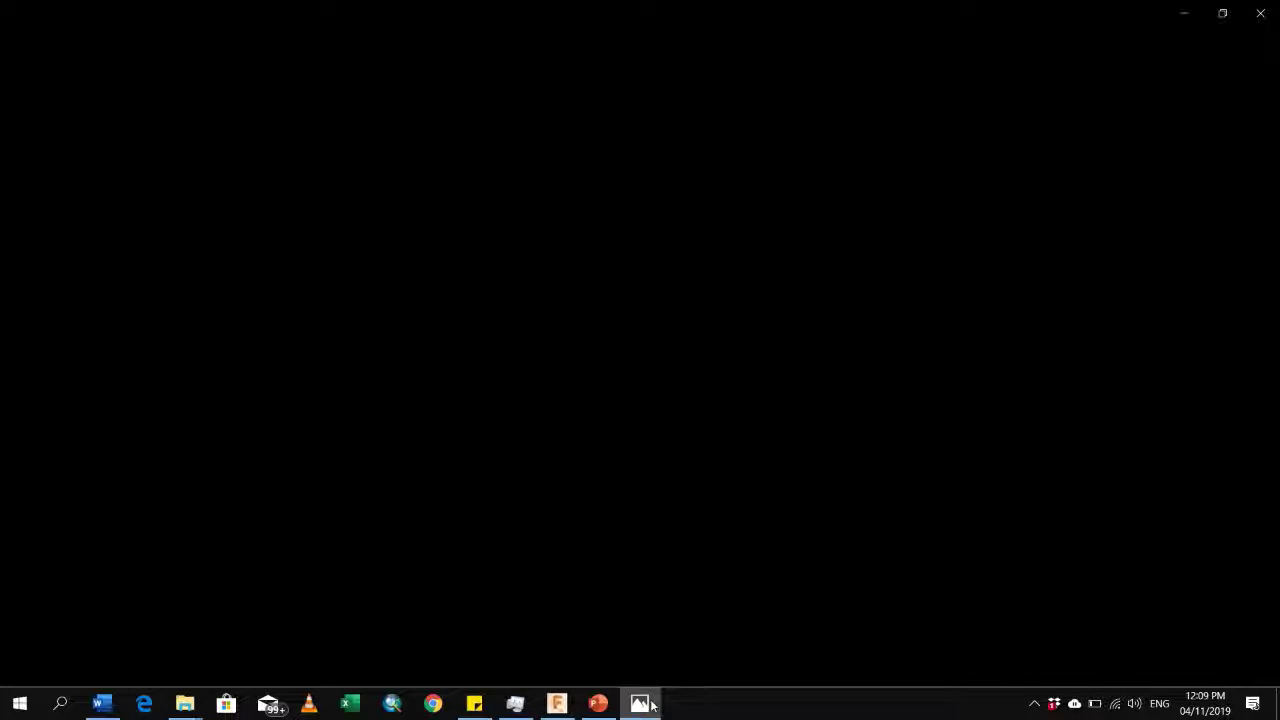
mouse_move(648, 704)
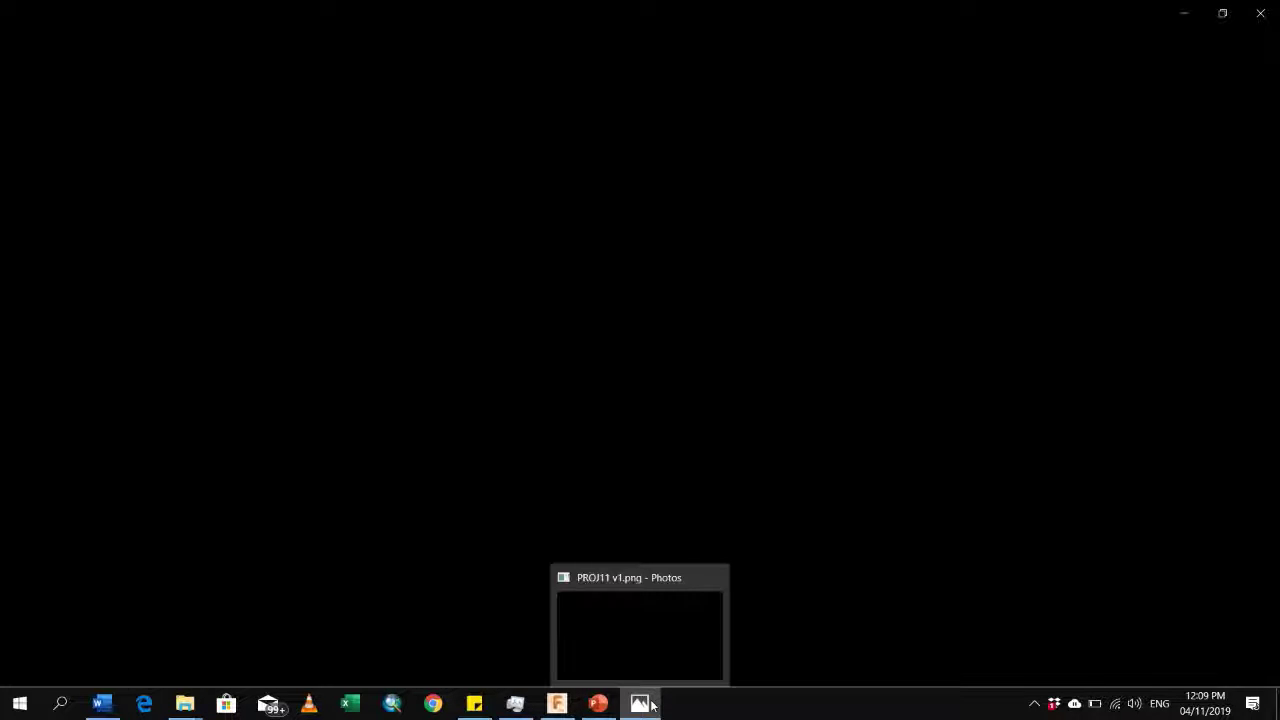
click(634, 640)
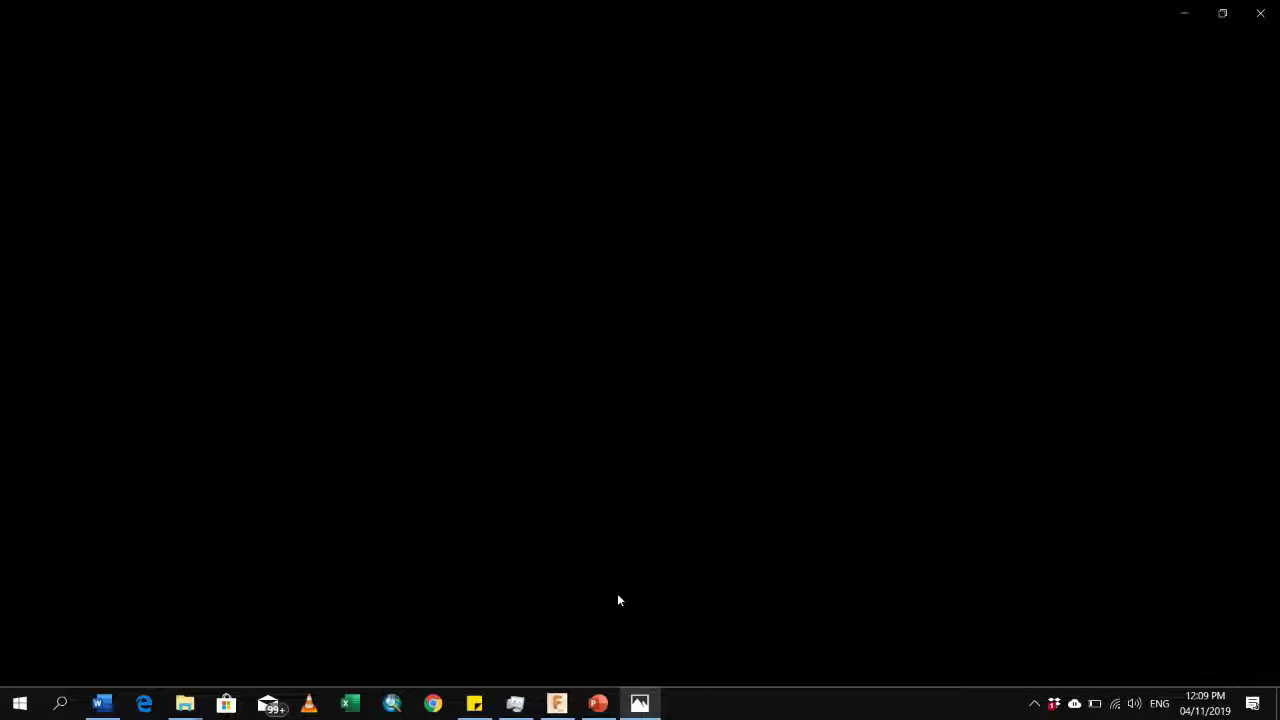
mouse_move(640, 704)
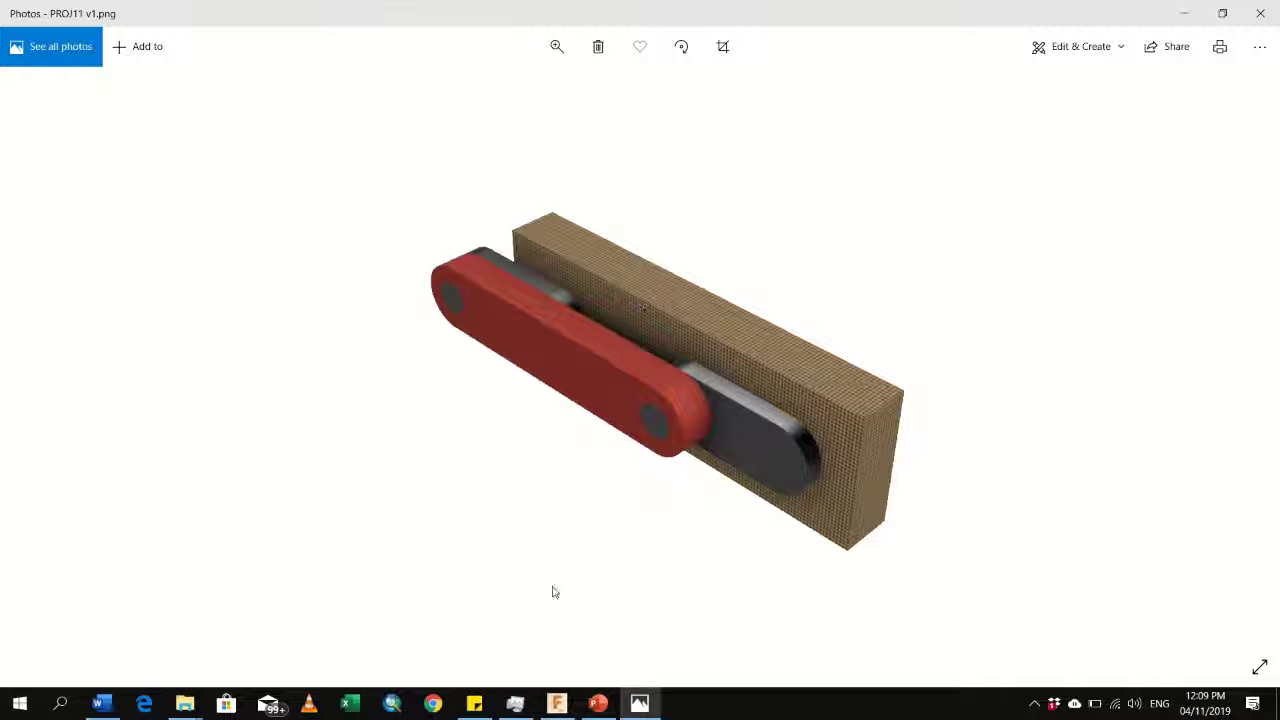
Step: Switch back to Fusion 360 and start a decal on the front face of the red crosslink
click(557, 703)
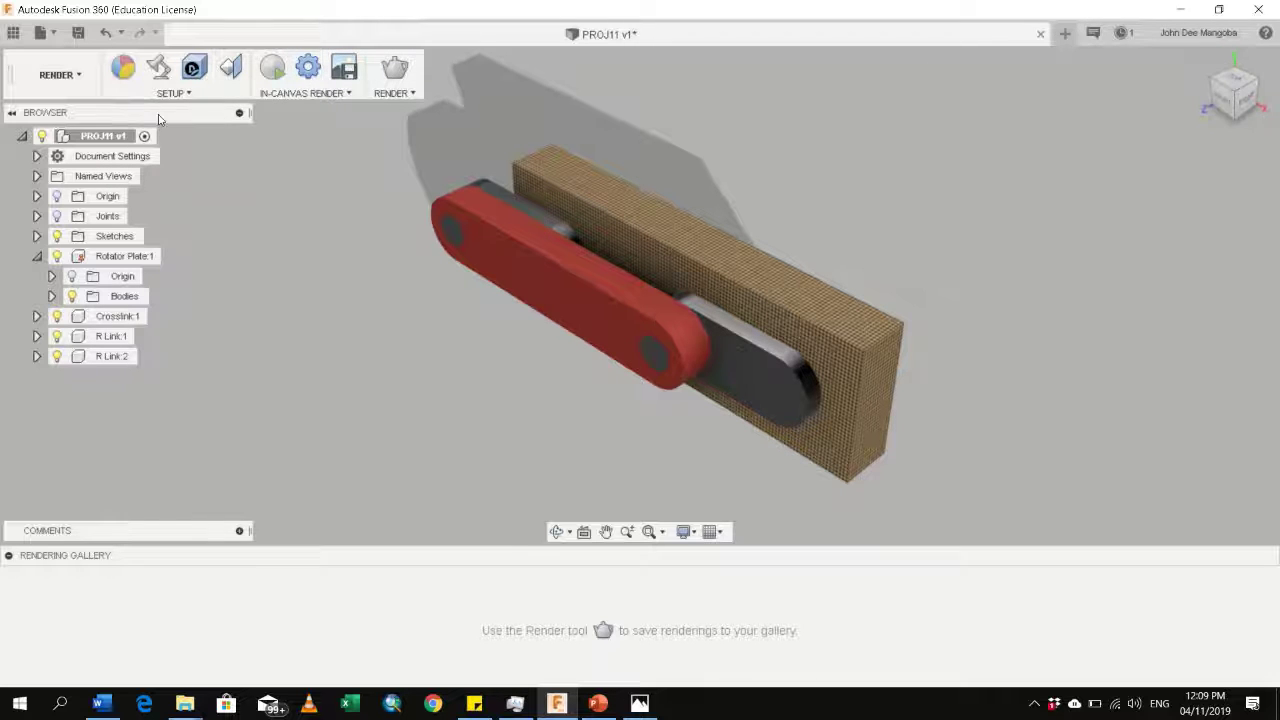
click(56, 80)
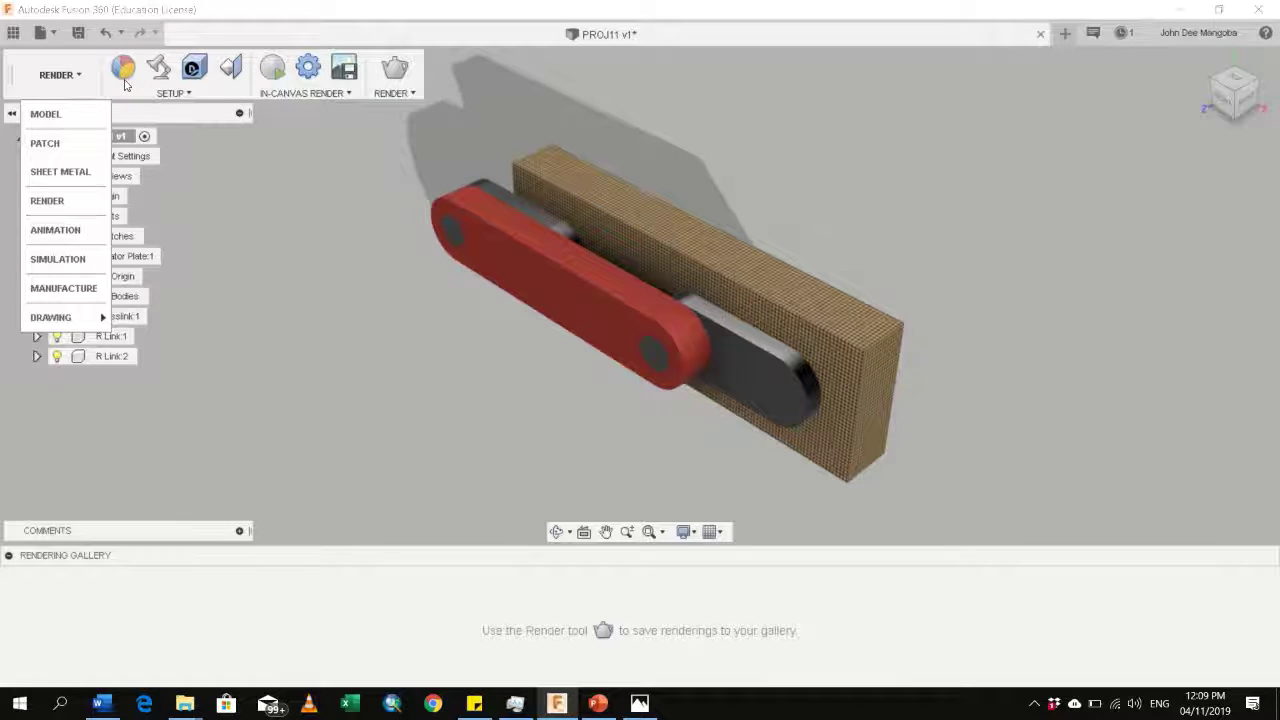
key(Escape)
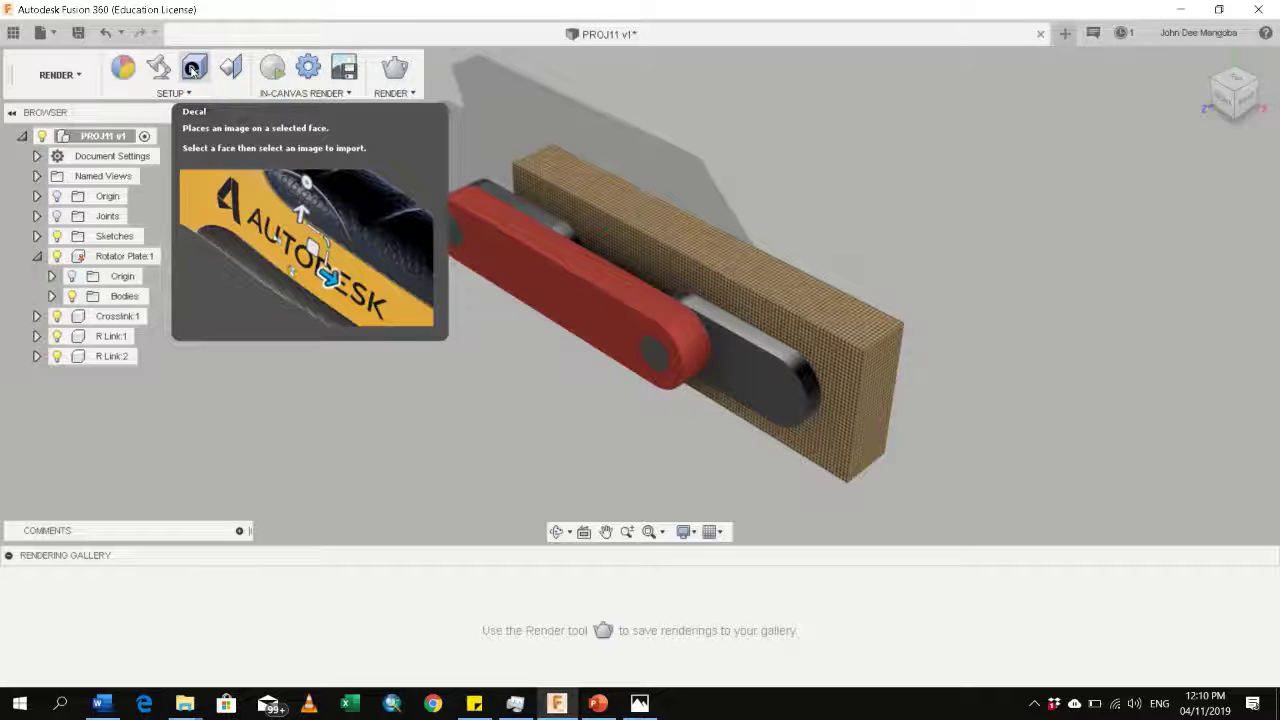
click(193, 70)
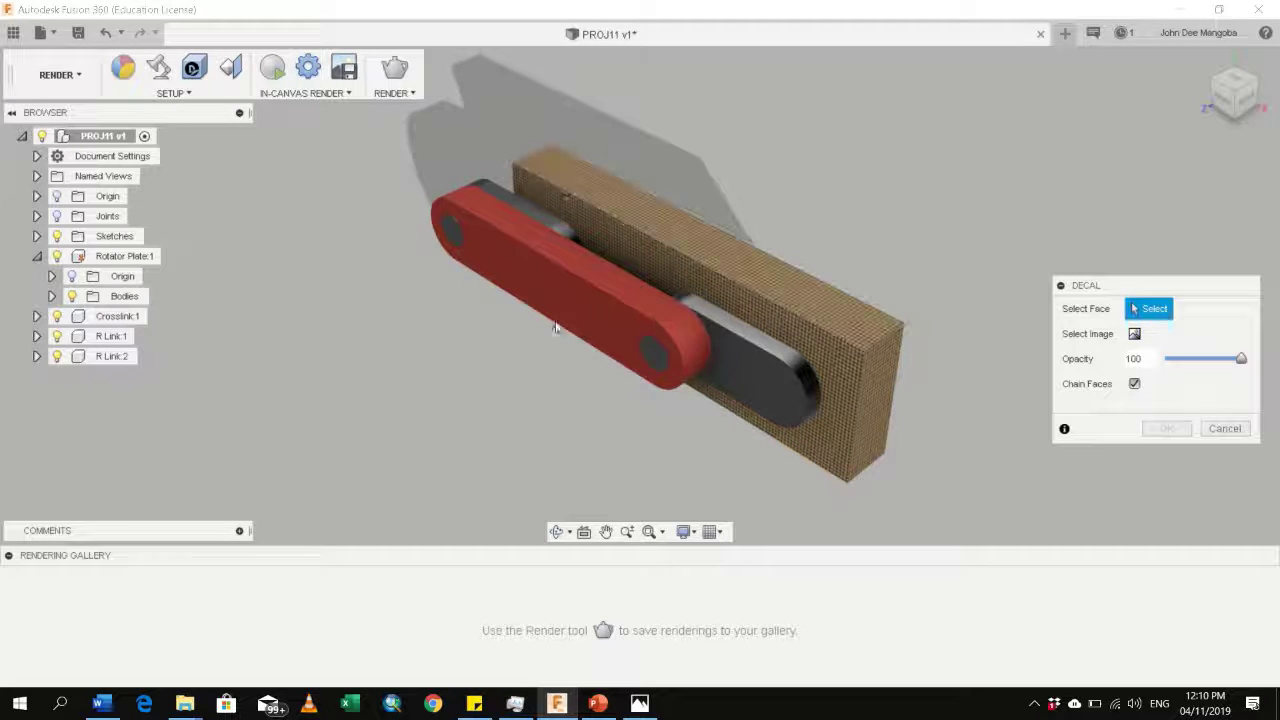
click(590, 286)
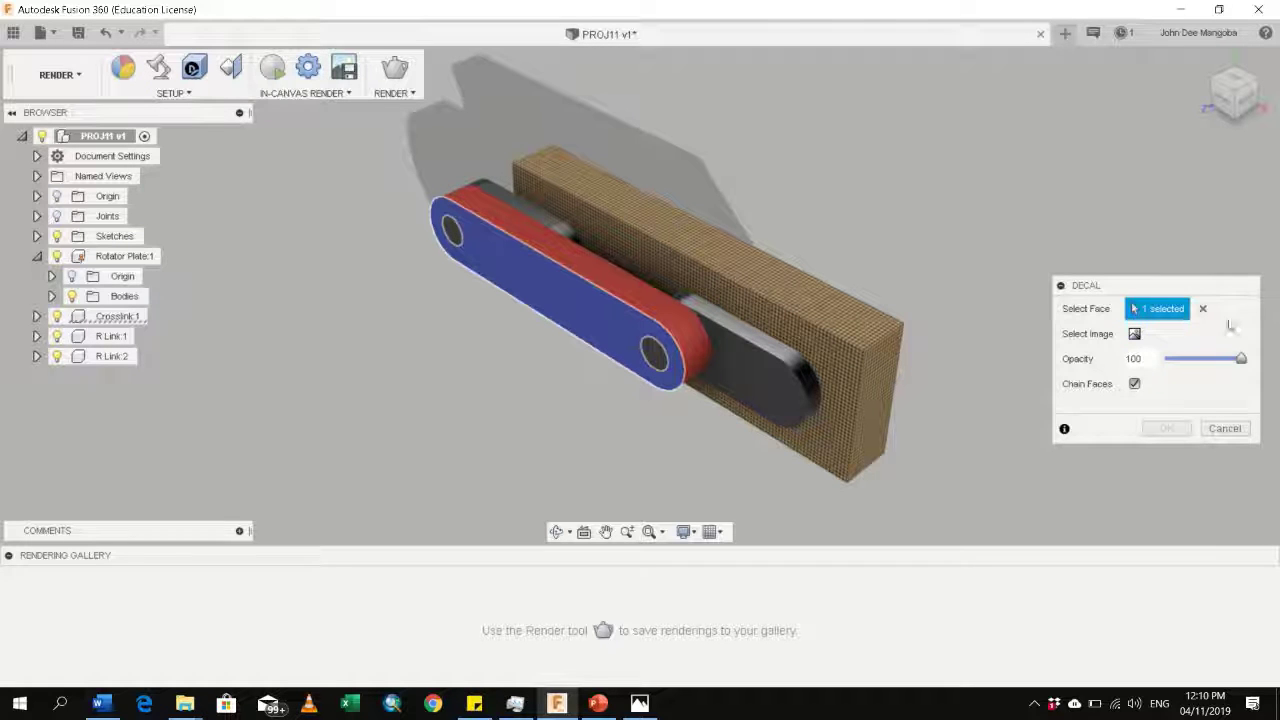
Step: Choose the luffytaro image from the Pictures folder as the decal picture
click(1134, 333)
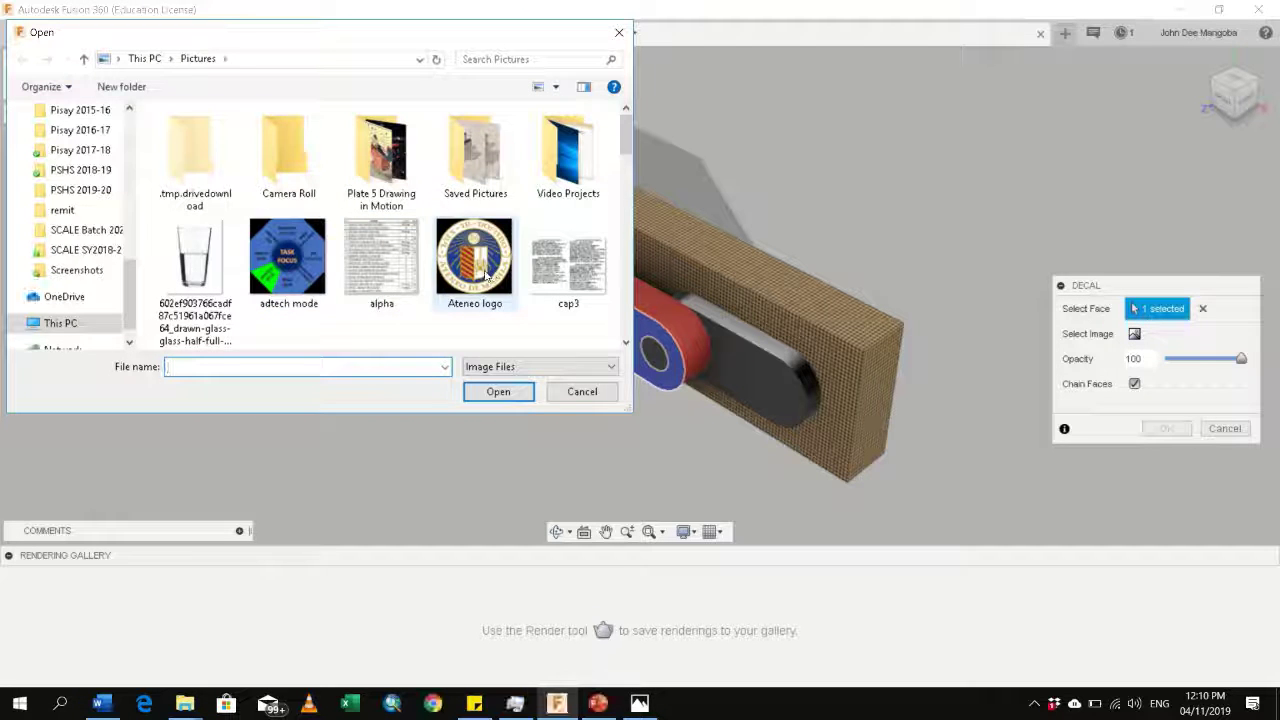
click(475, 262)
scroll(322, 244, down, 3)
scroll(322, 246, down, 2)
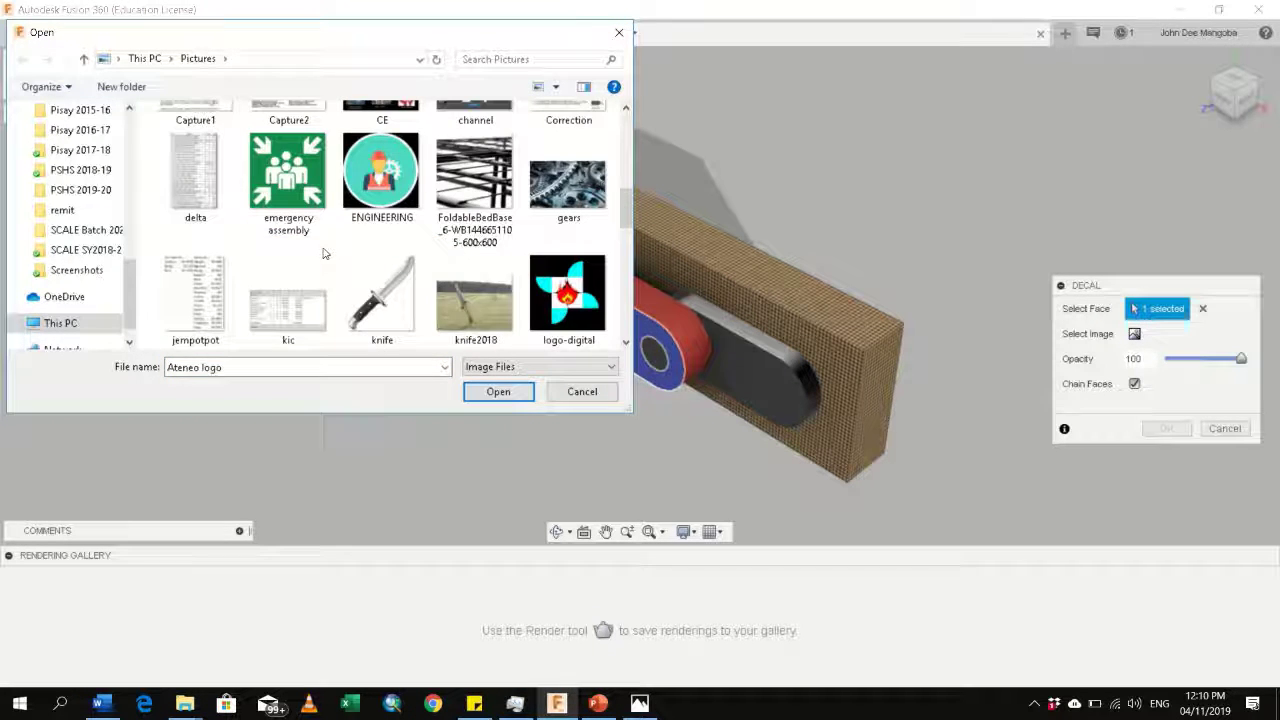
scroll(323, 251, down, 2)
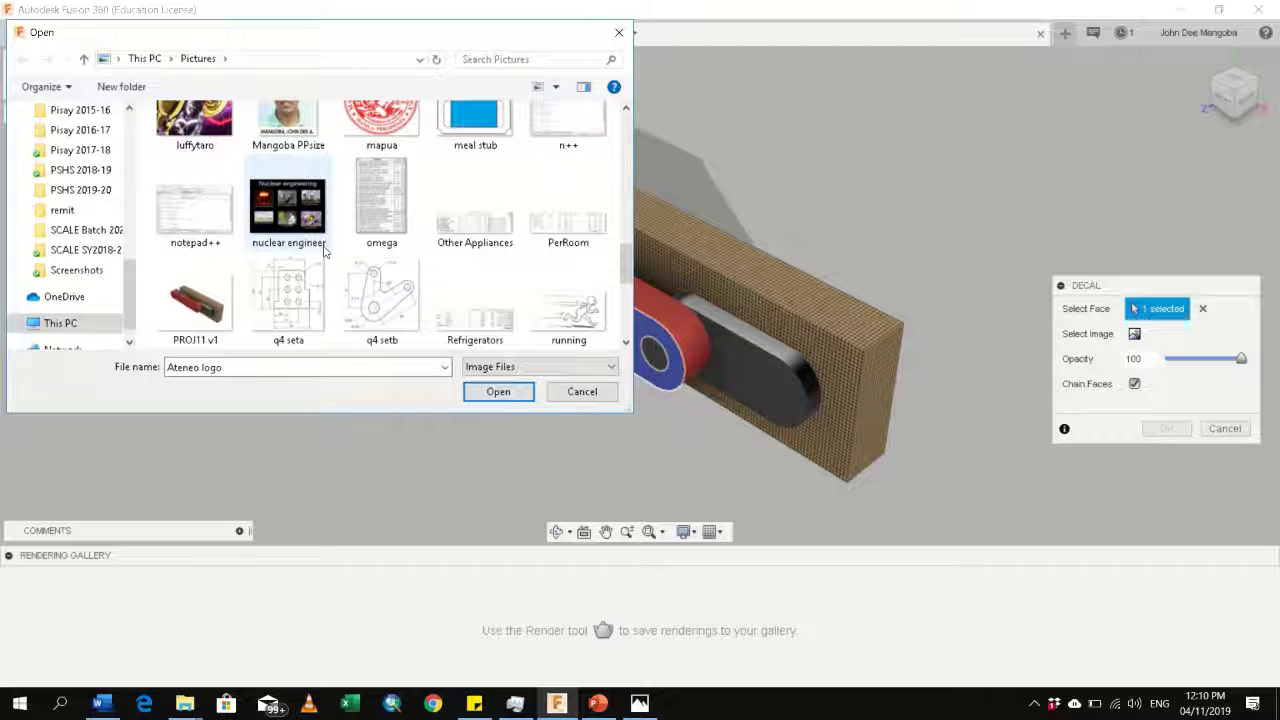
scroll(323, 251, up, 1)
double_click(199, 160)
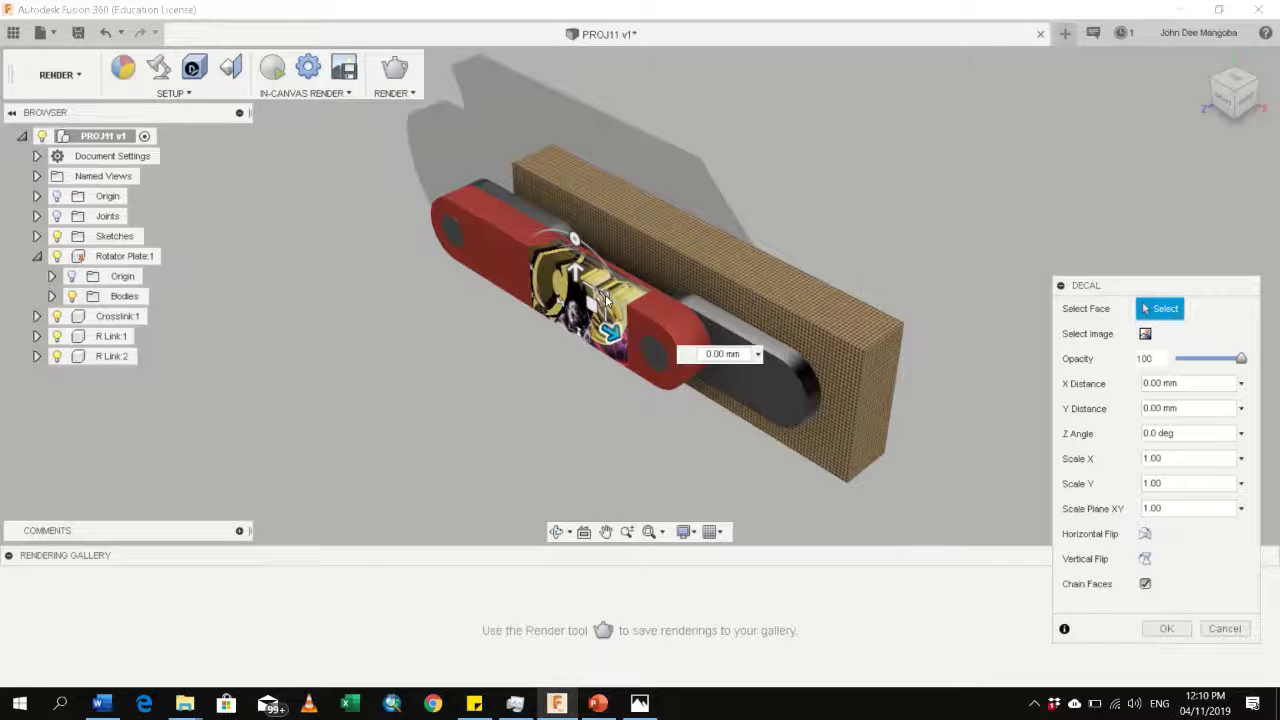
Step: Enlarge the decal to a plane XY scale of 3.428, apply it, and inspect how it wraps around the crosslink
drag(604, 298, 414, 267)
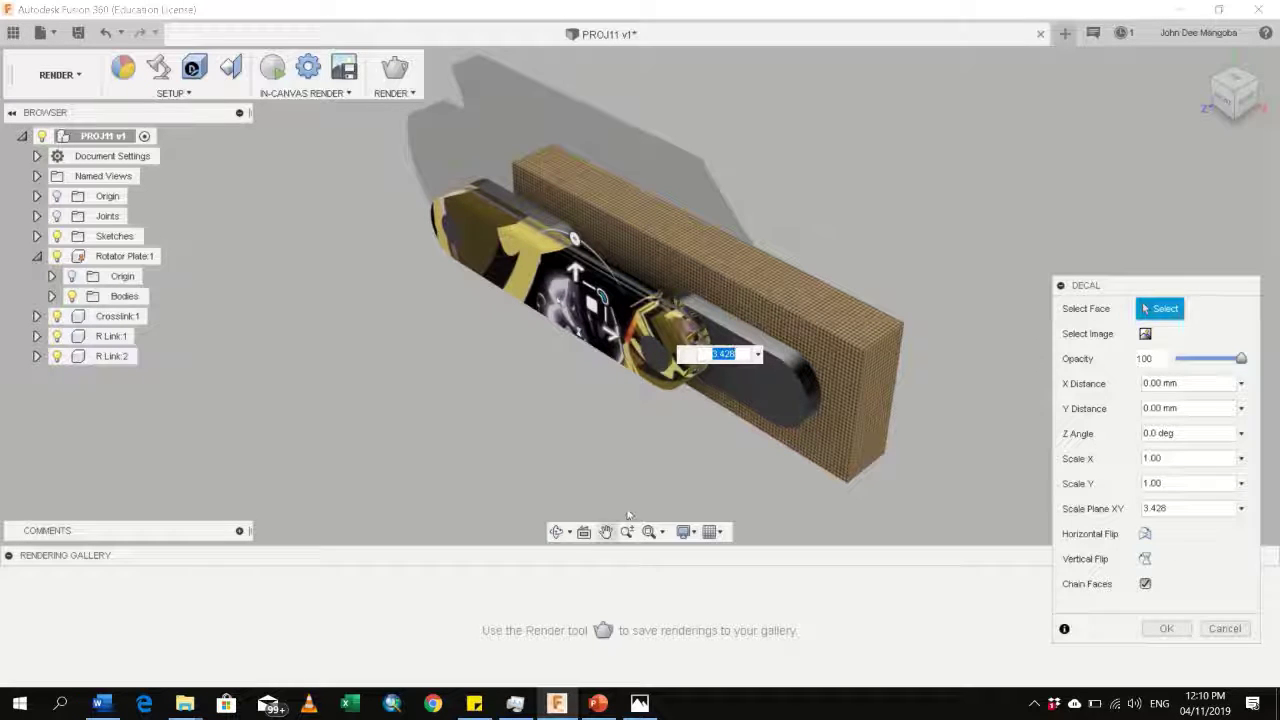
key(Return)
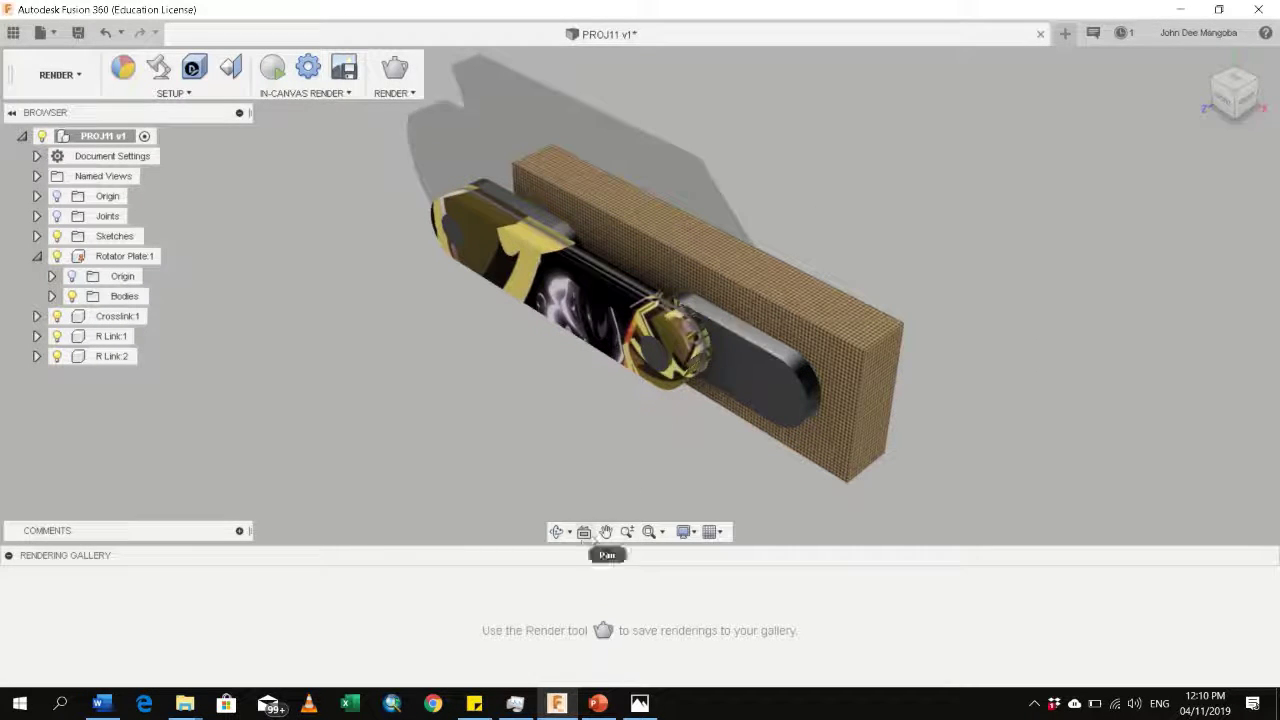
click(557, 531)
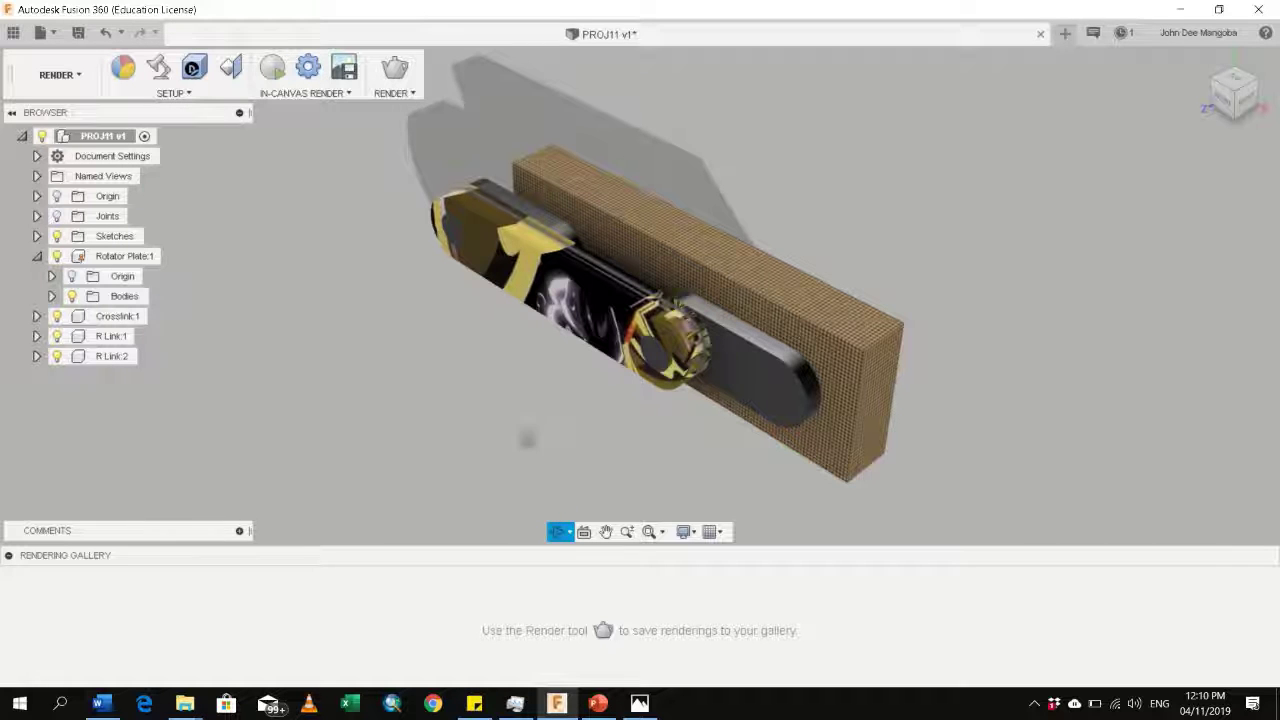
drag(589, 414, 846, 204)
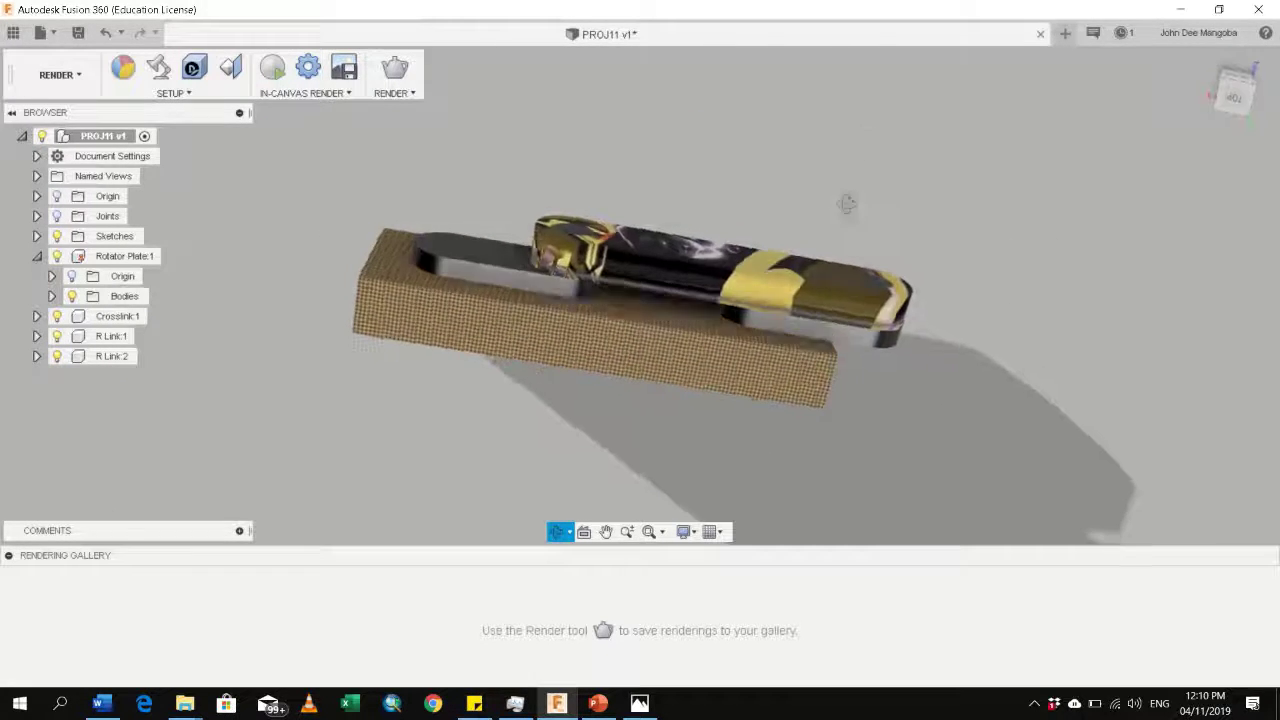
drag(574, 470, 740, 380)
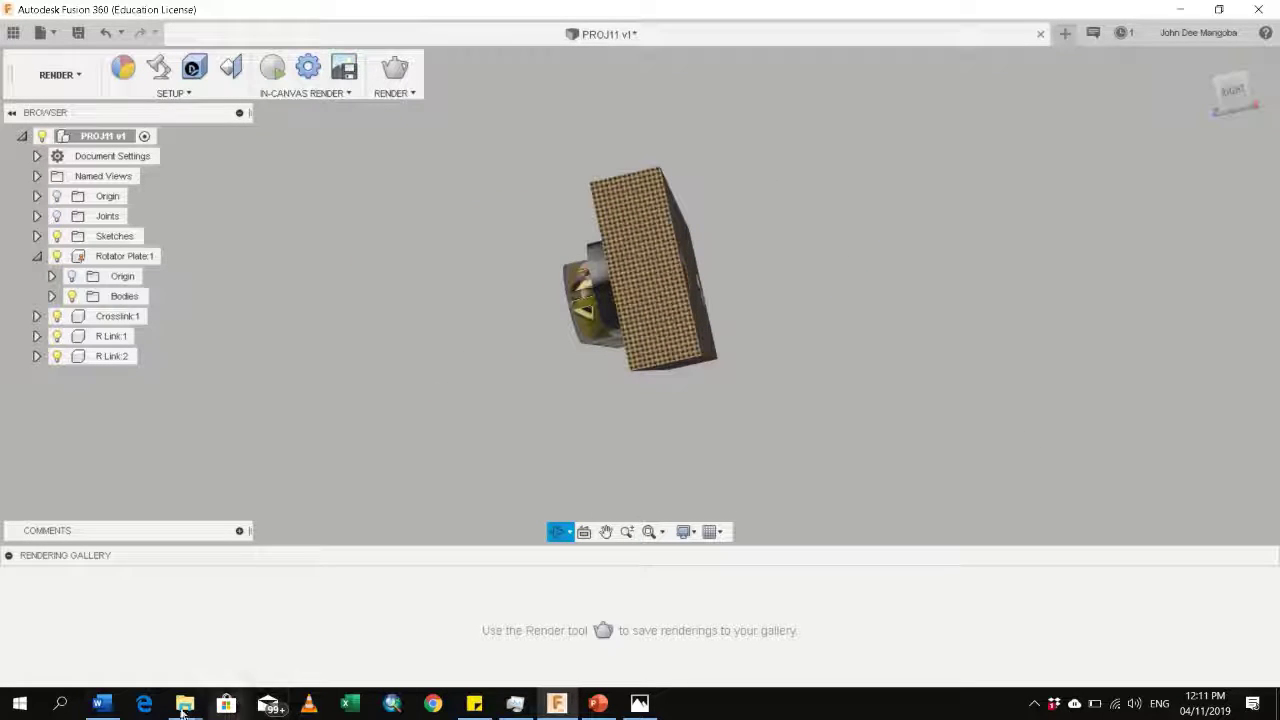
Step: Switch to File Explorer, view the Untitled123 image from the Pictures folder in Photos, and return to Fusion 360
click(95, 625)
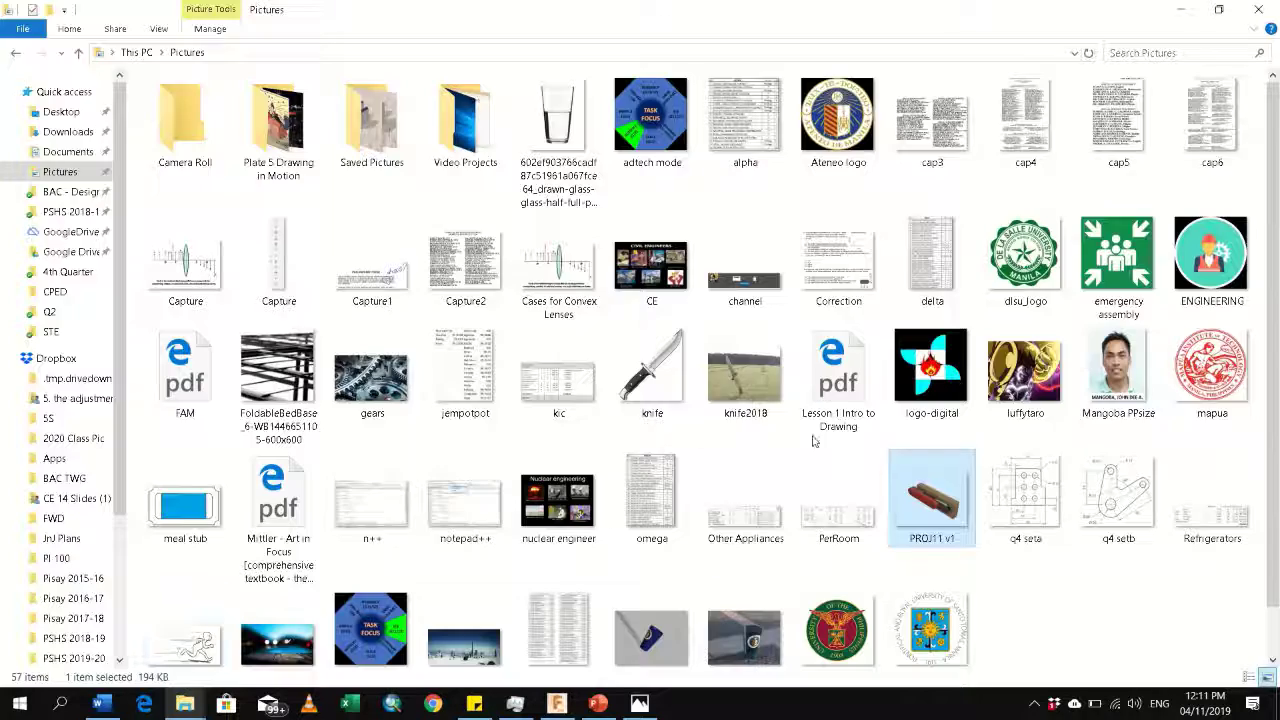
click(758, 405)
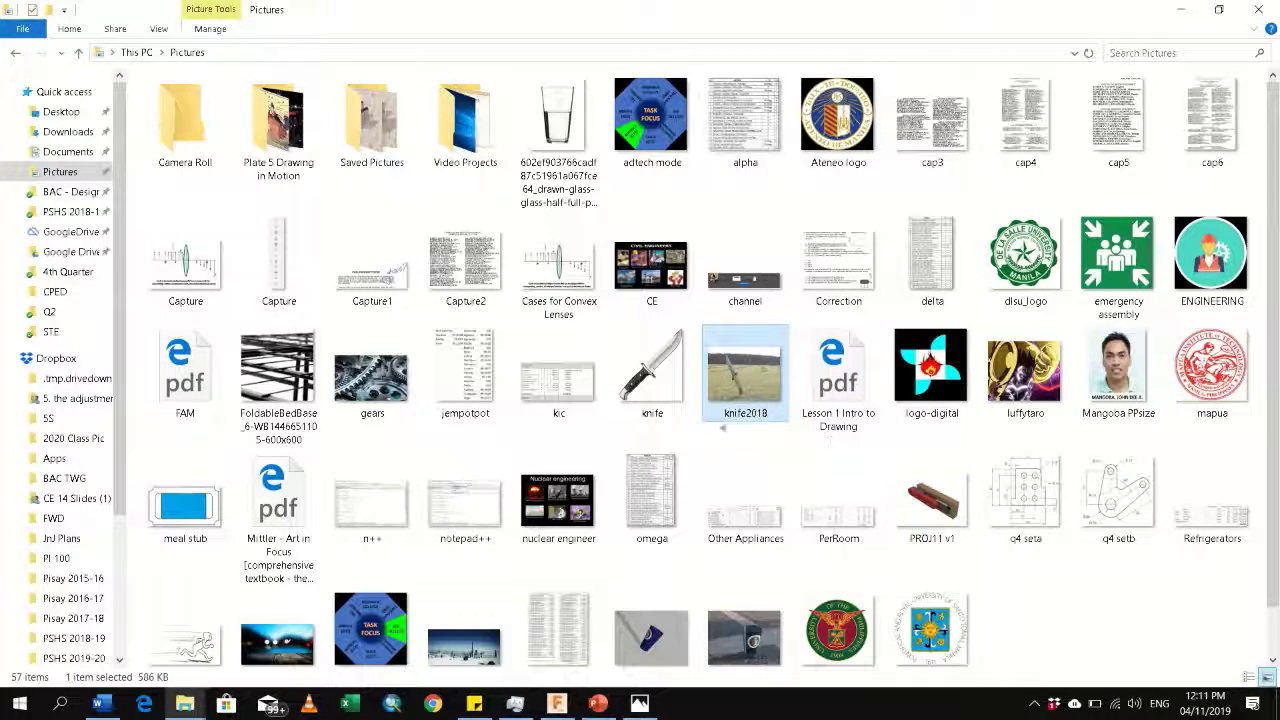
scroll(722, 427, down, 1)
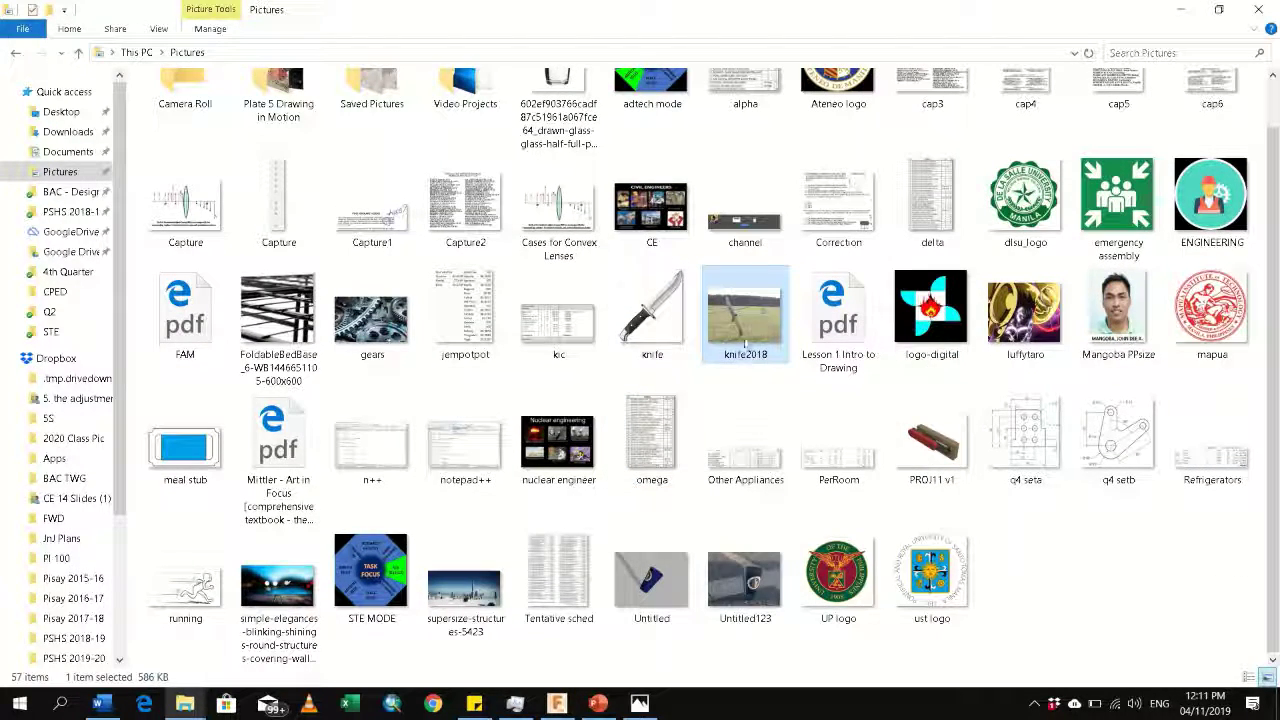
click(751, 596)
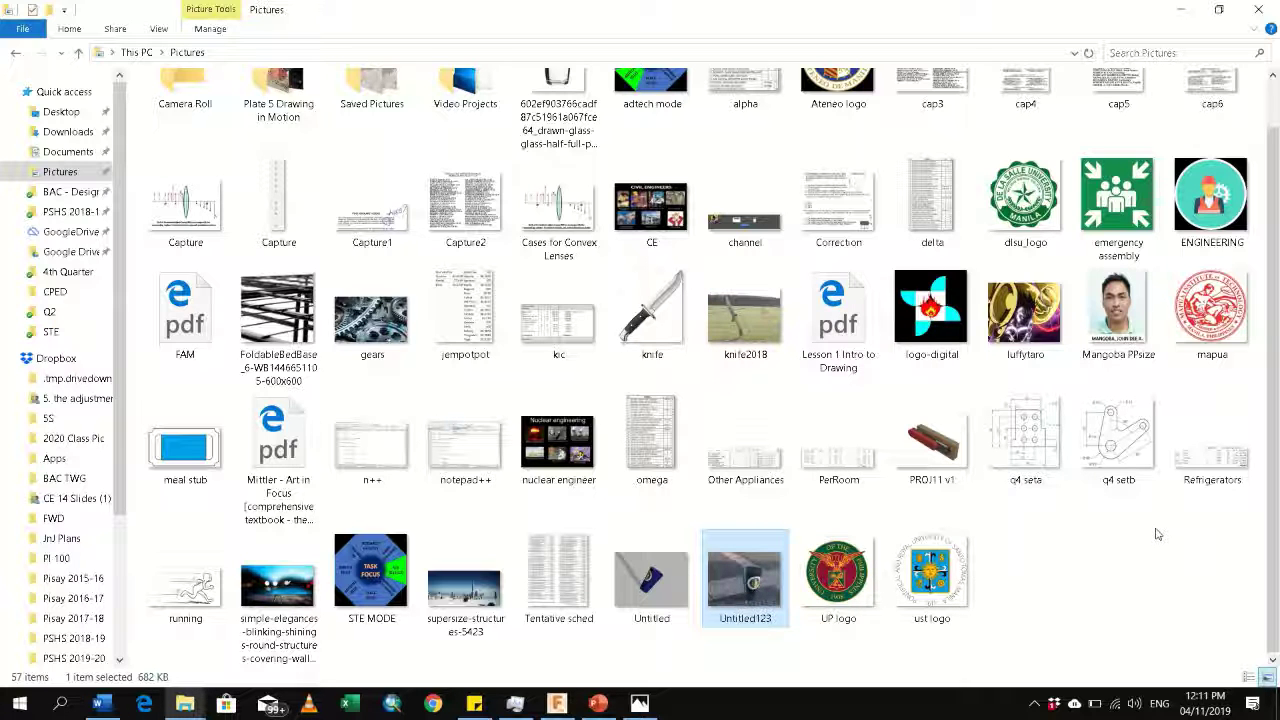
key(Return)
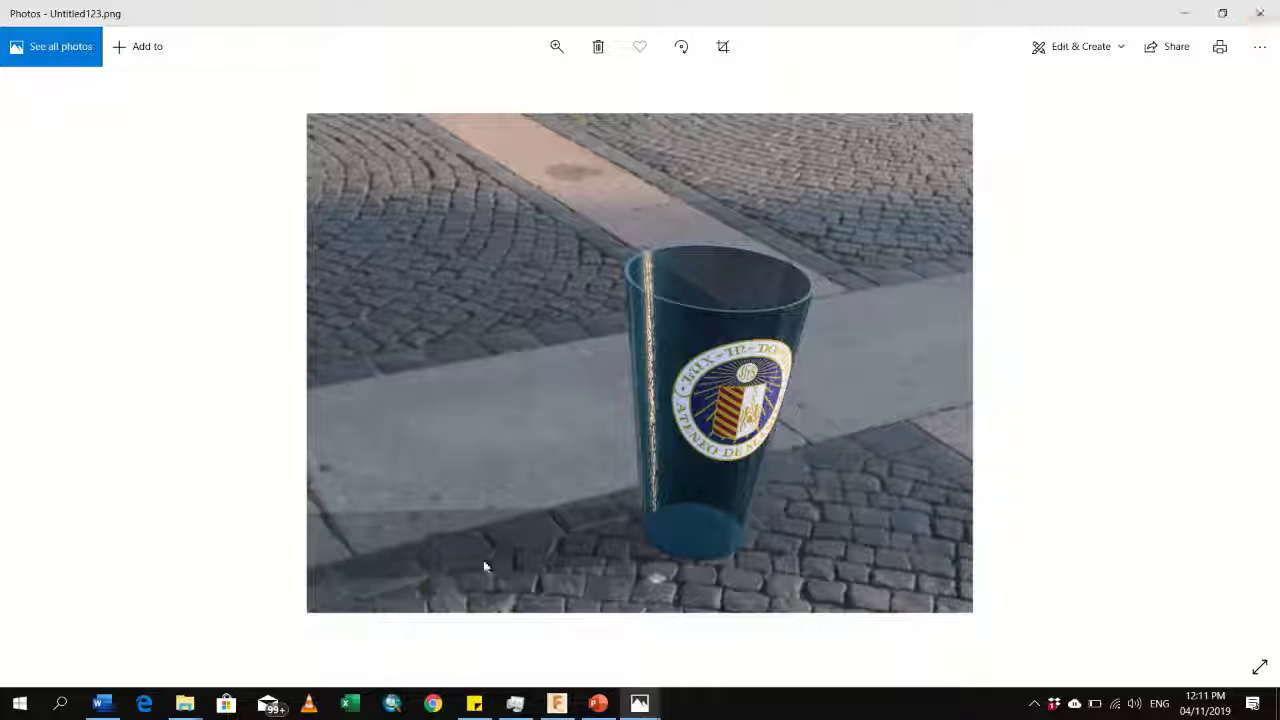
click(557, 703)
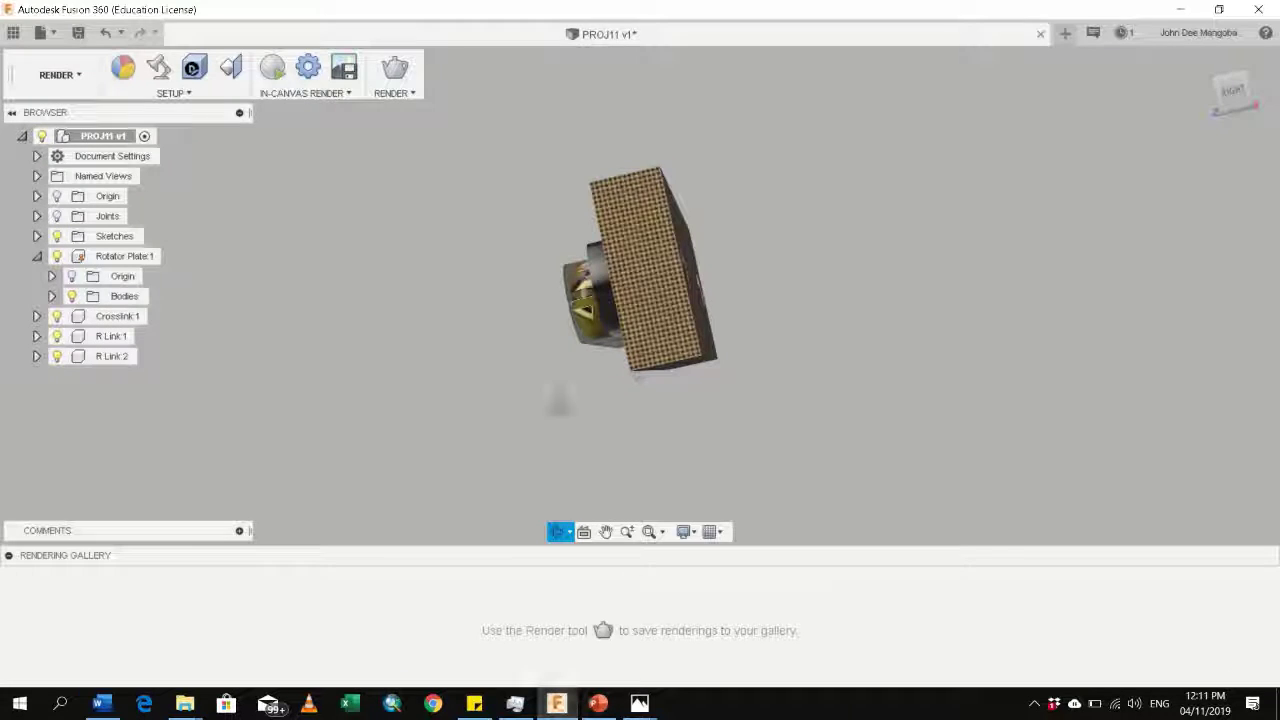